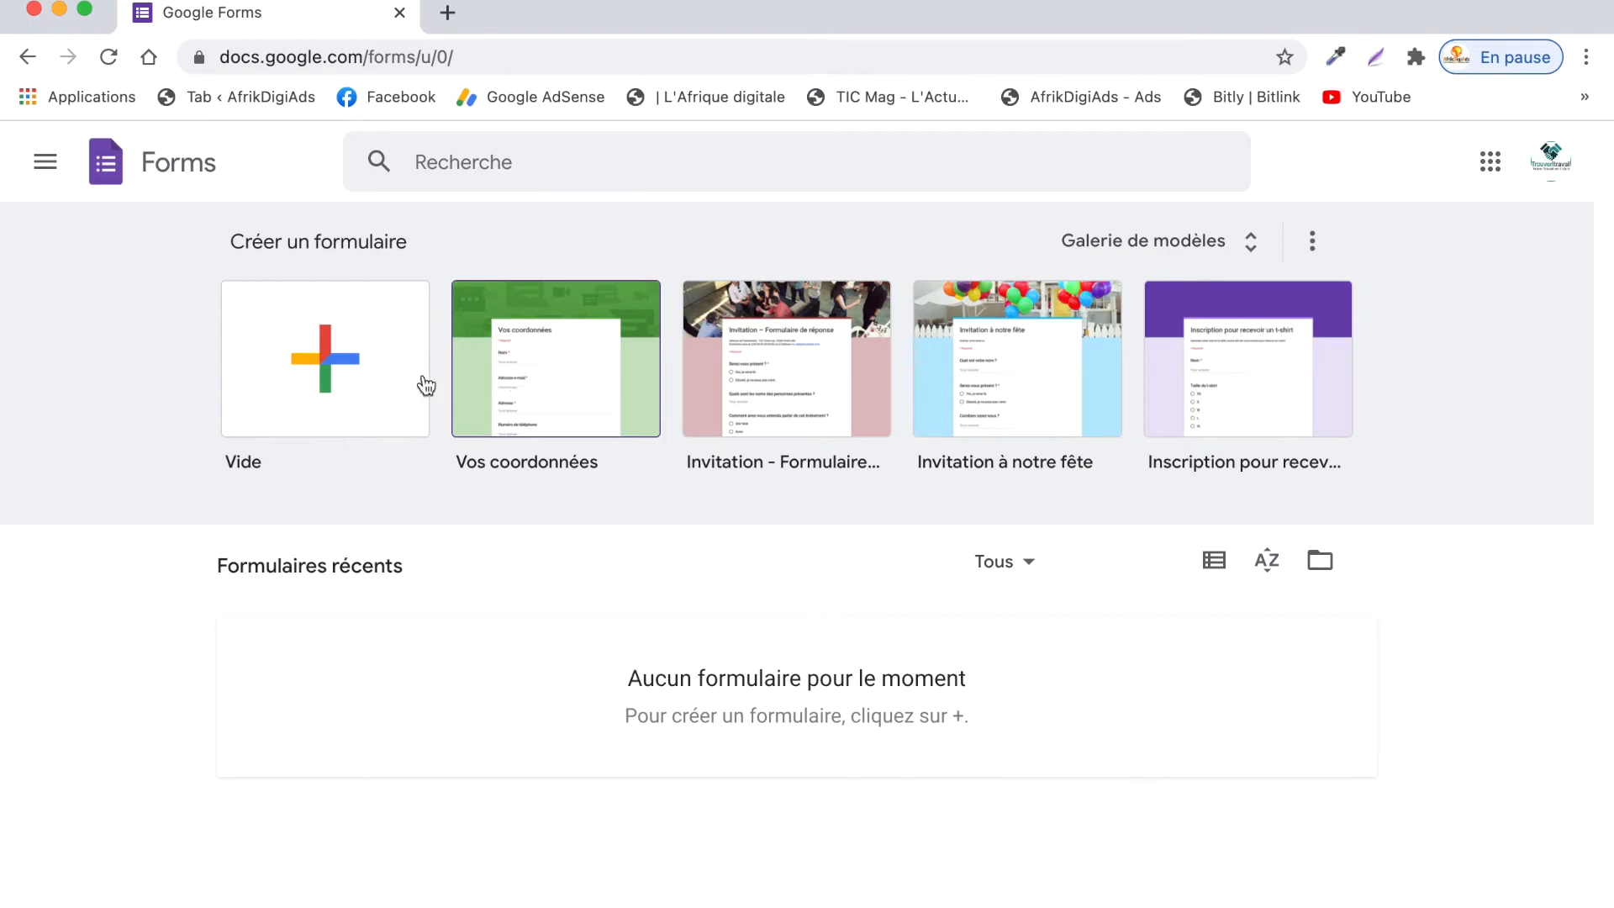
- Start a new blank form and dismiss the new-version announcement
{"action": "left_click", "coordinate": [316, 369]}
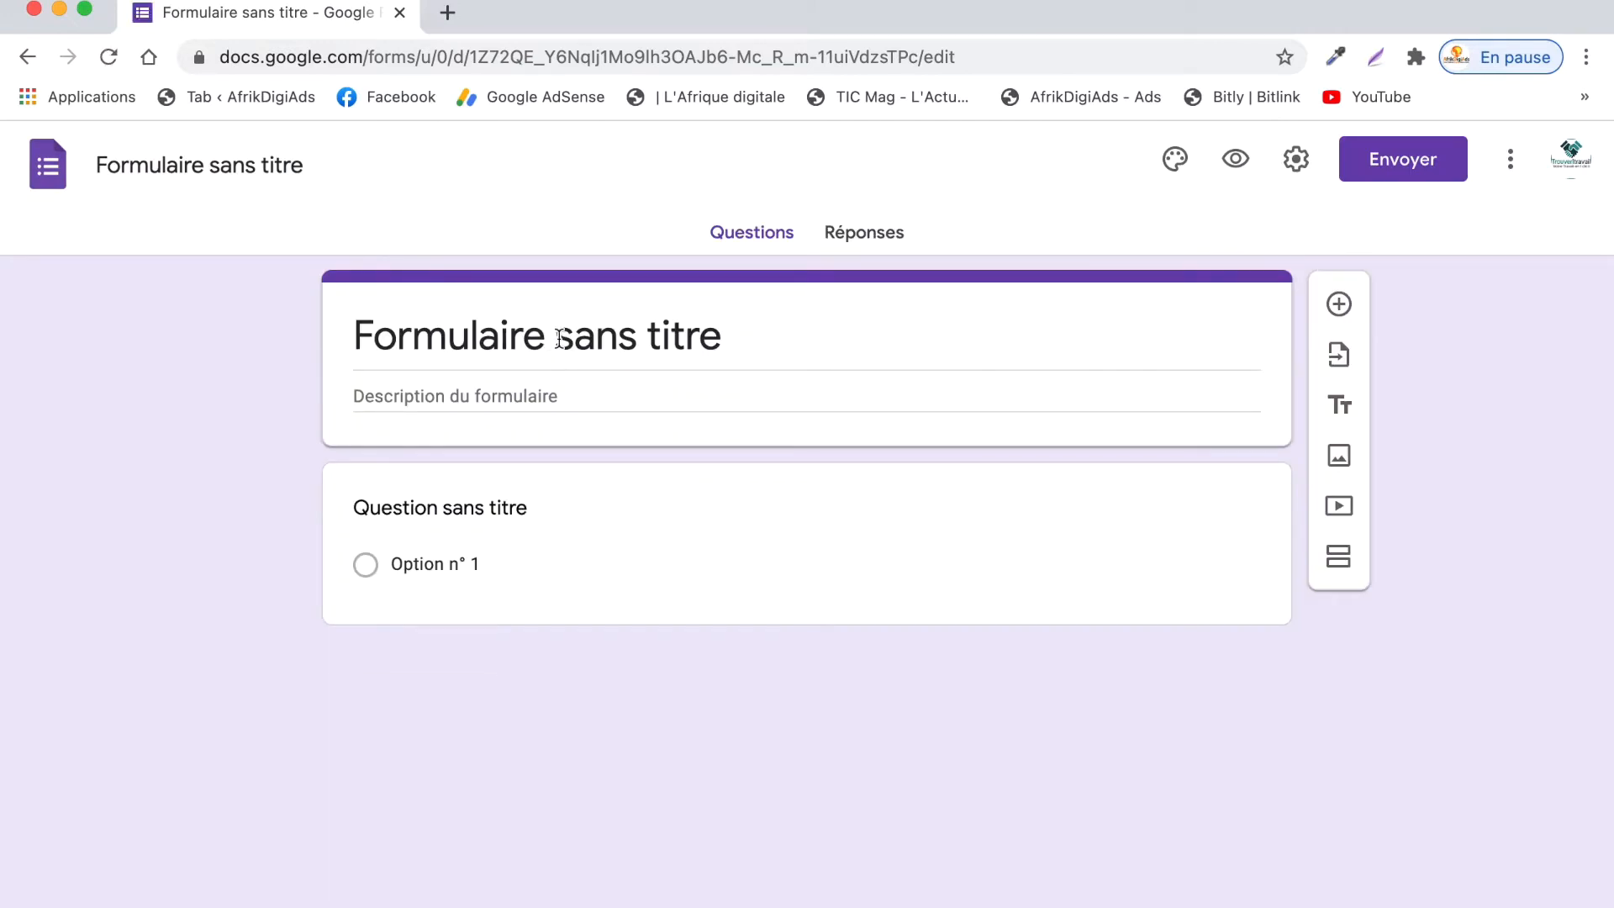
{"action": "left_click", "coordinate": [586, 617]}
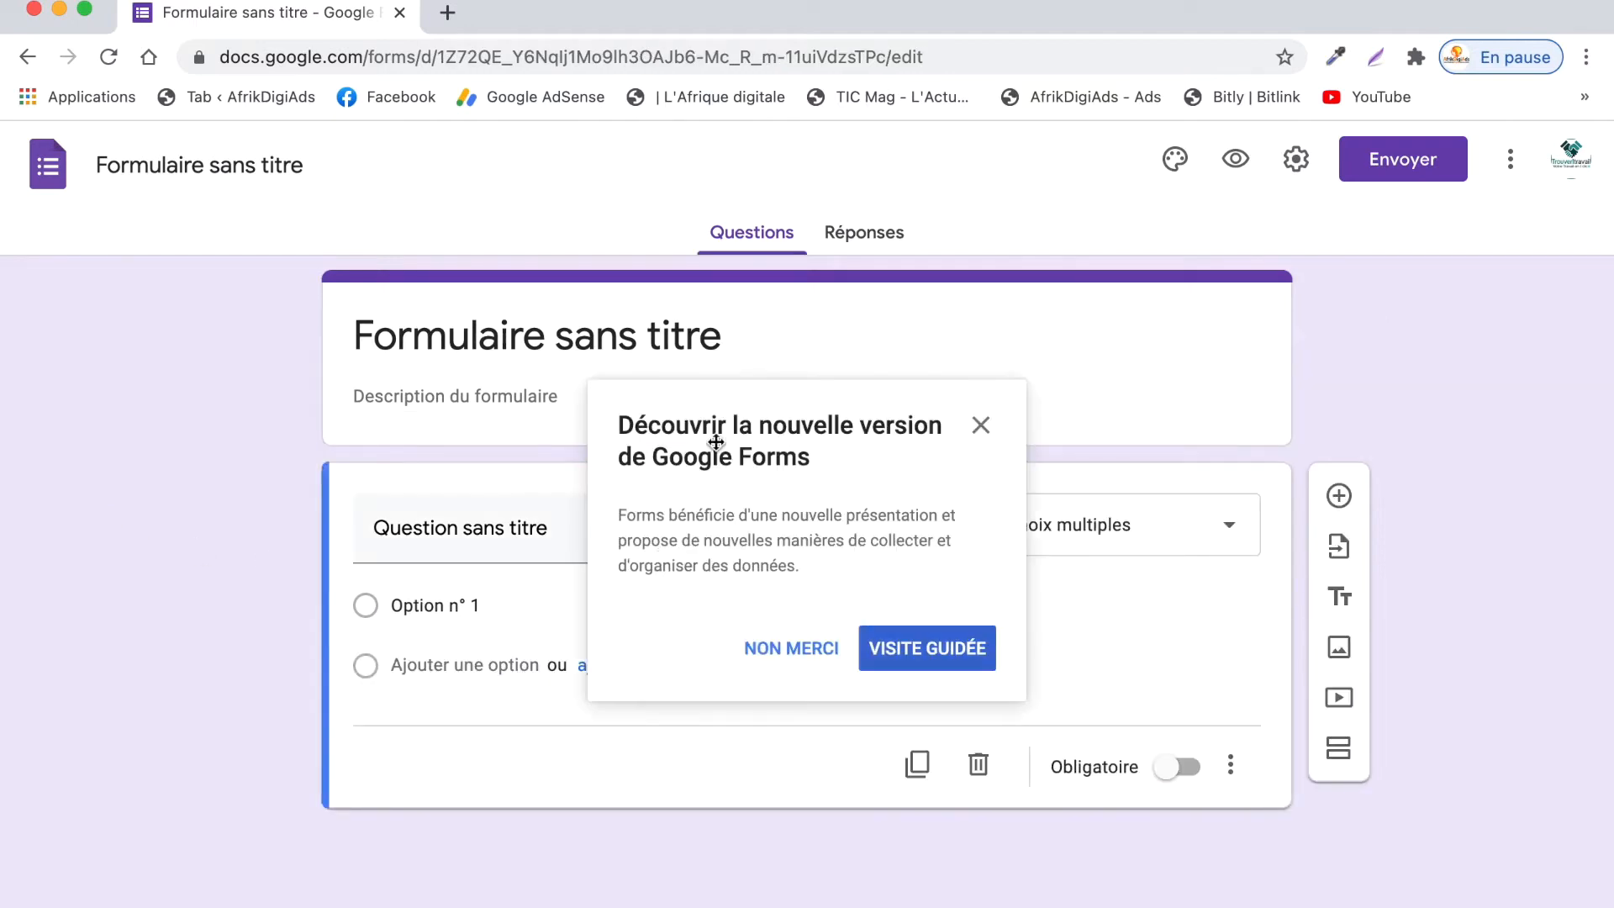
{"action": "left_click", "coordinate": [831, 650]}
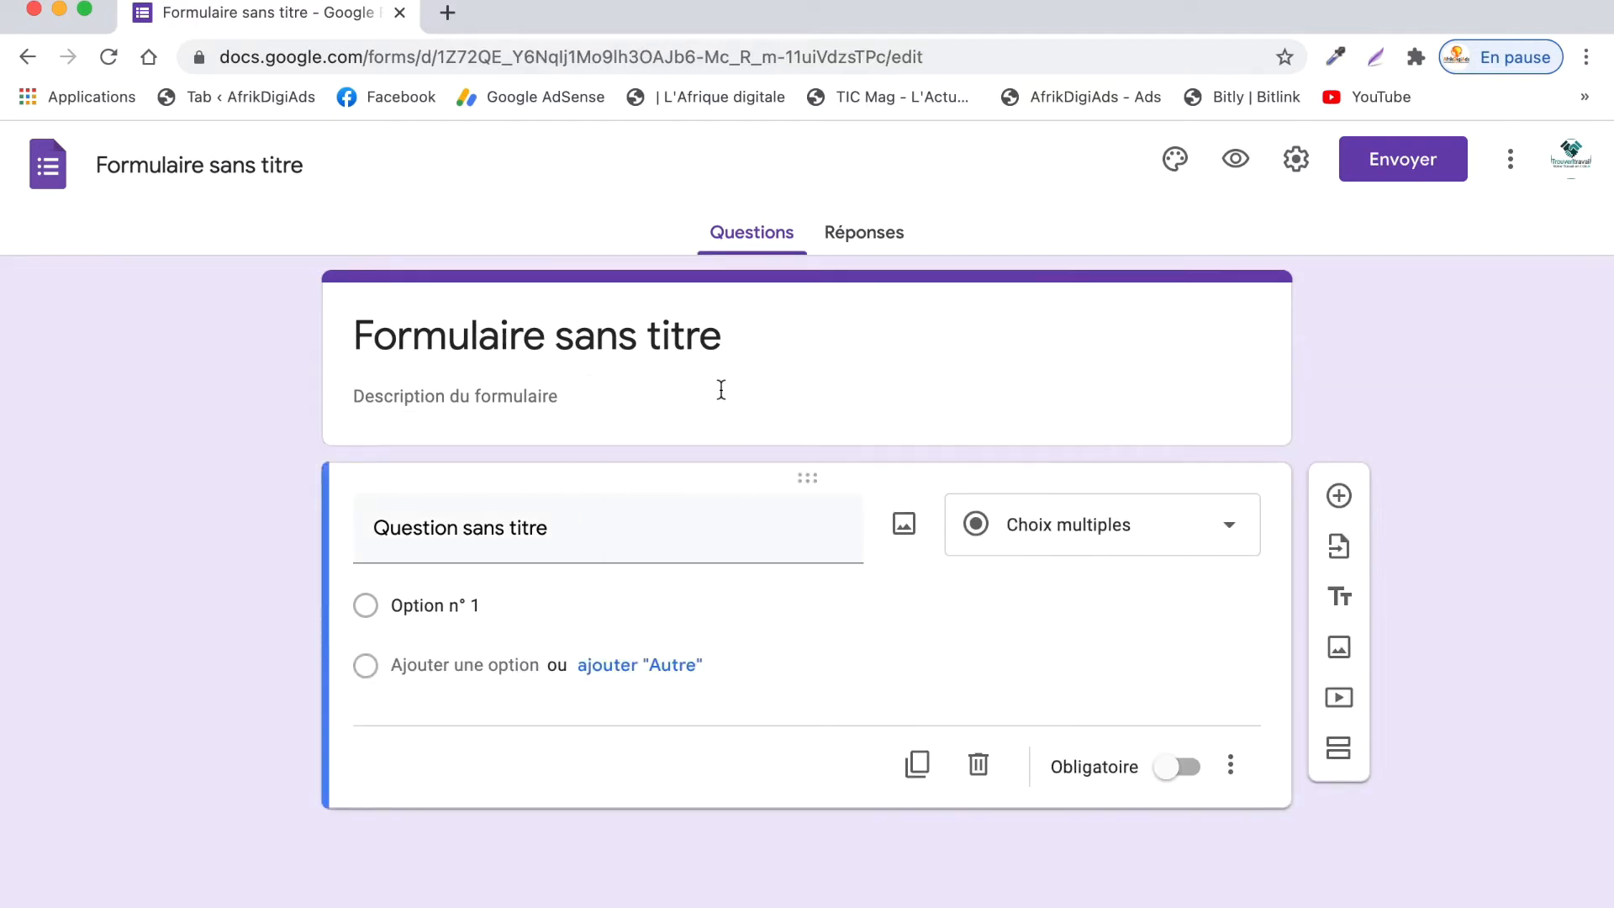
- Title the form 'Mon Premier Formulaire' with the description 'C'est formulaire test'
{"action": "left_click", "coordinate": [719, 336]}
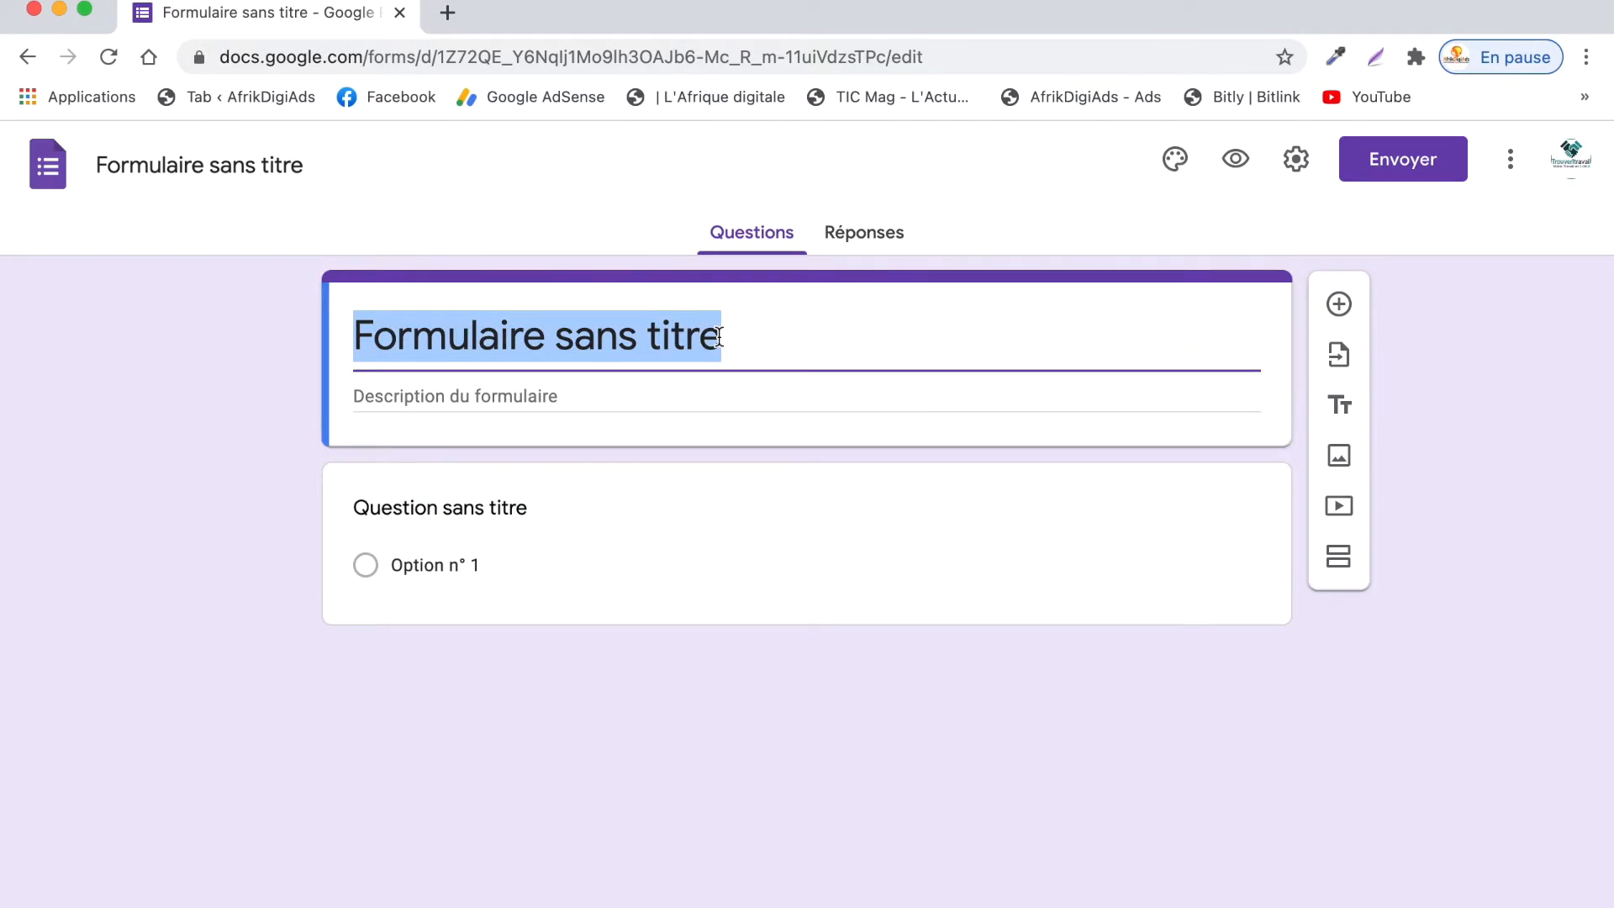
{"action": "type", "text": "Mon Premier "}
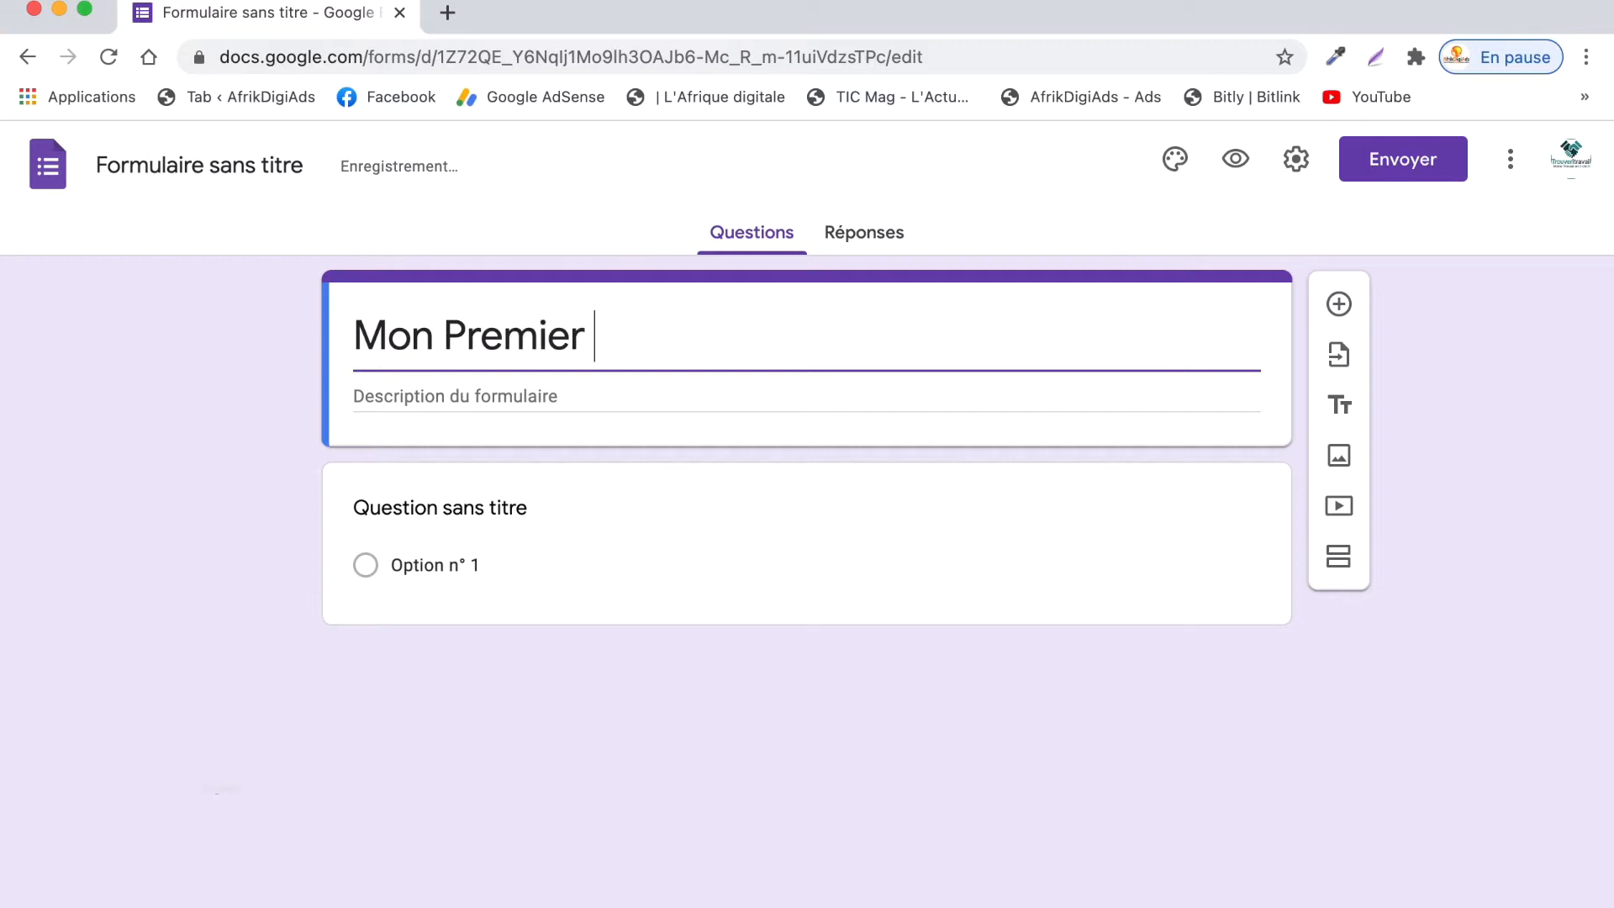
{"action": "type", "text": "Formauli"}
{"action": "key", "text": "BackSpace"}
{"action": "key", "text": "BackSpace"}
{"action": "key", "text": "BackSpace"}
{"action": "key", "text": "BackSpace"}
{"action": "type", "text": "ualr"}
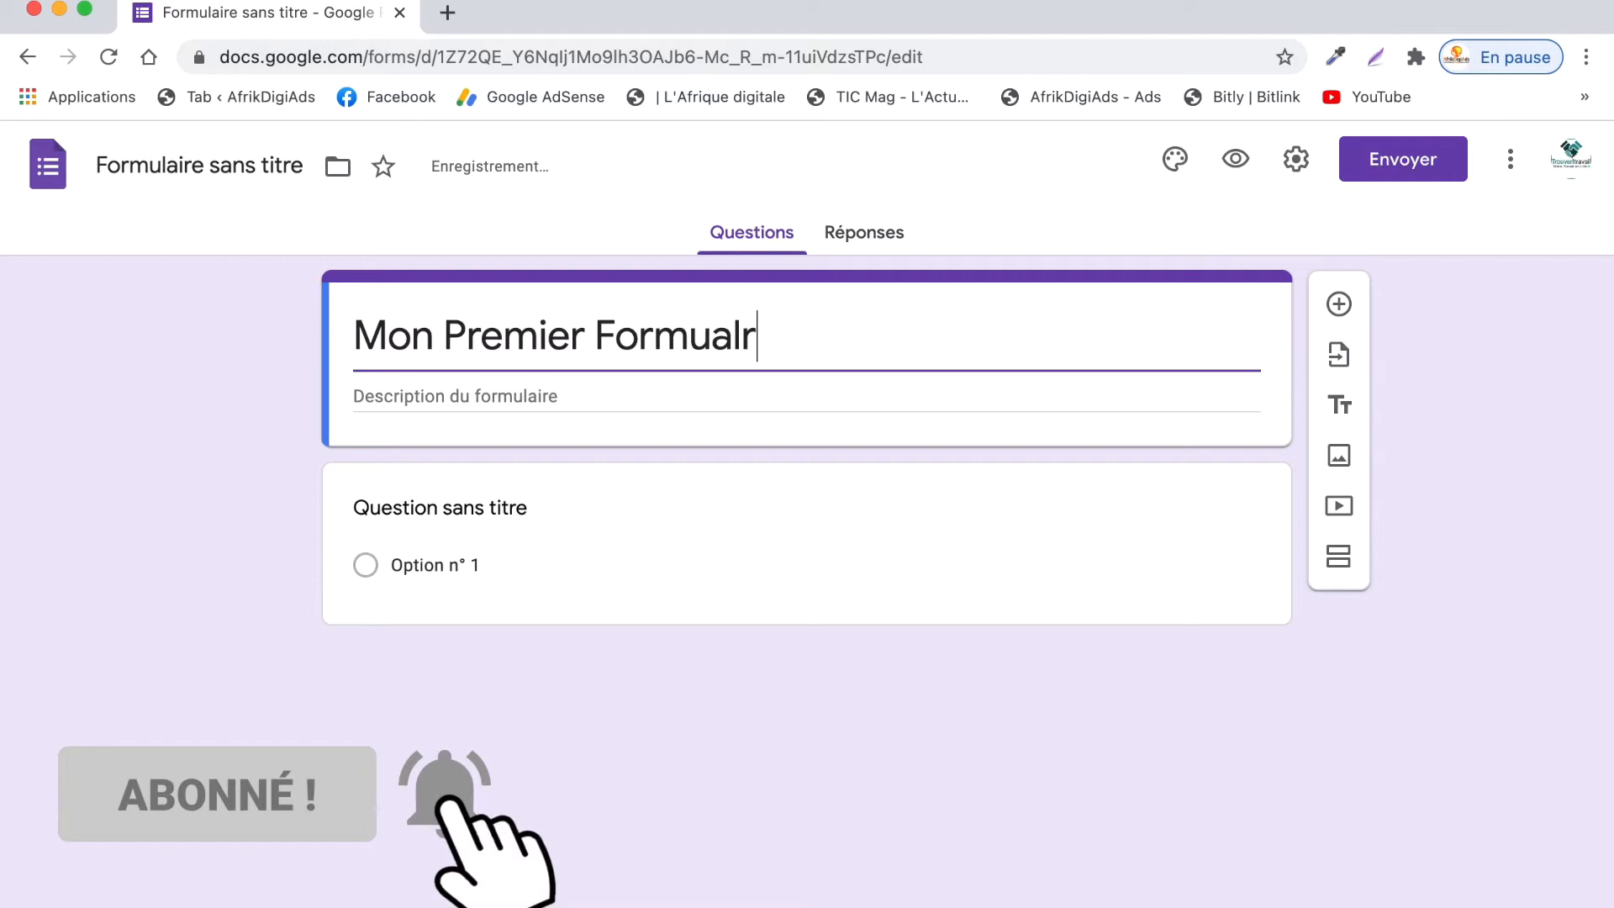
{"action": "key", "text": "BackSpace"}
{"action": "key", "text": "BackSpace"}
{"action": "key", "text": "BackSpace"}
{"action": "type", "text": "laire"}
{"action": "left_click", "coordinate": [707, 390]}
{"action": "type", "text": "C'e"}
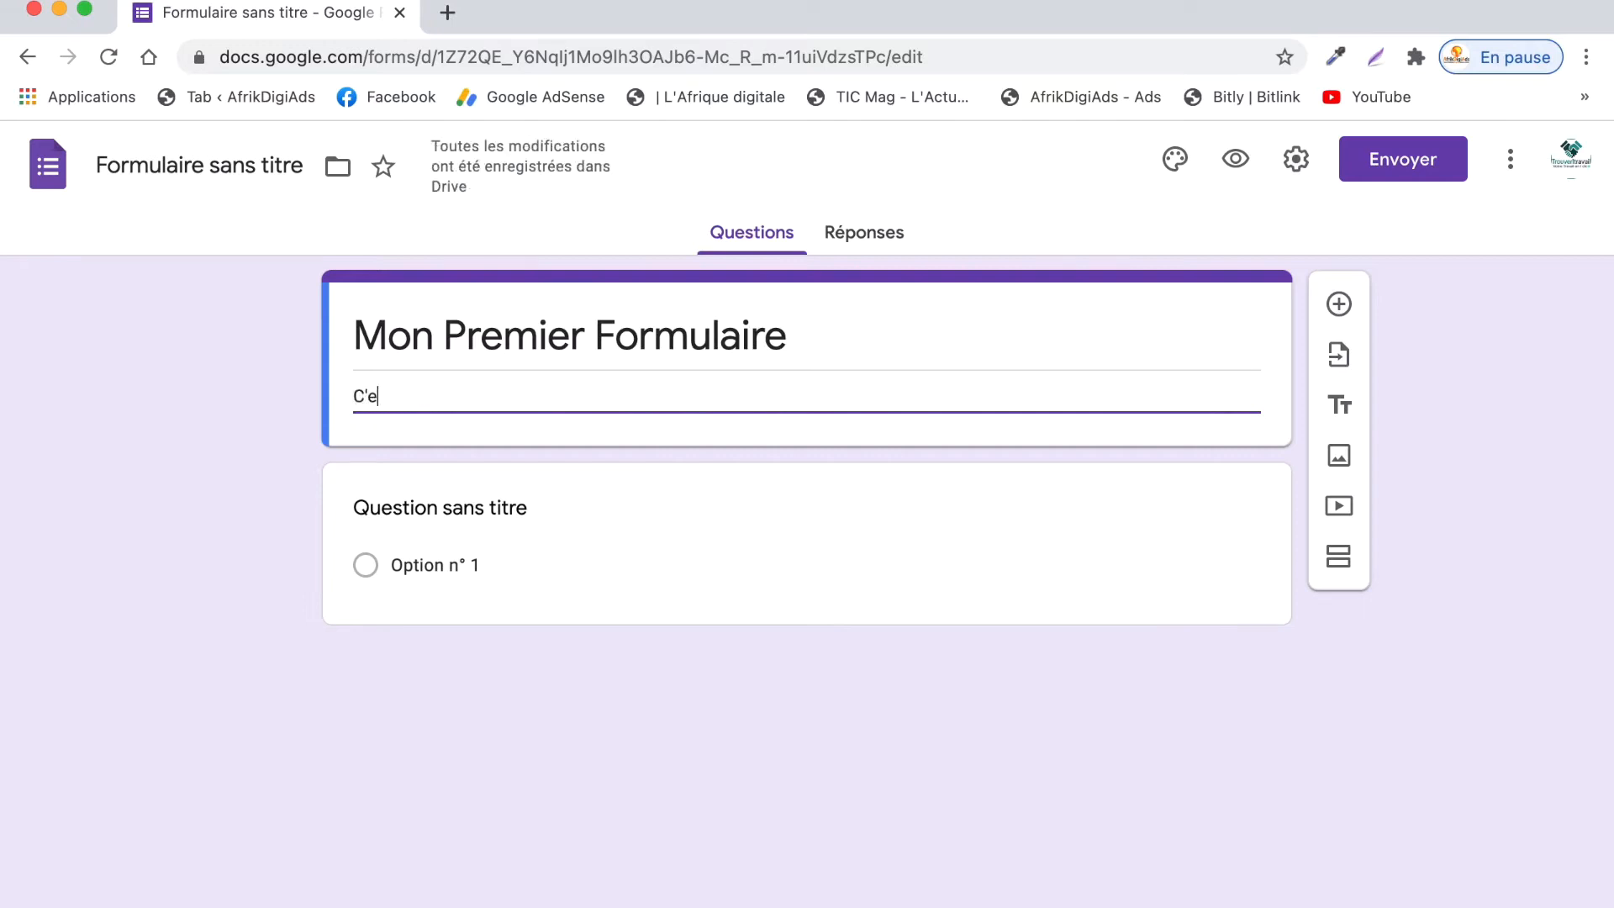
{"action": "type", "text": "st formula"}
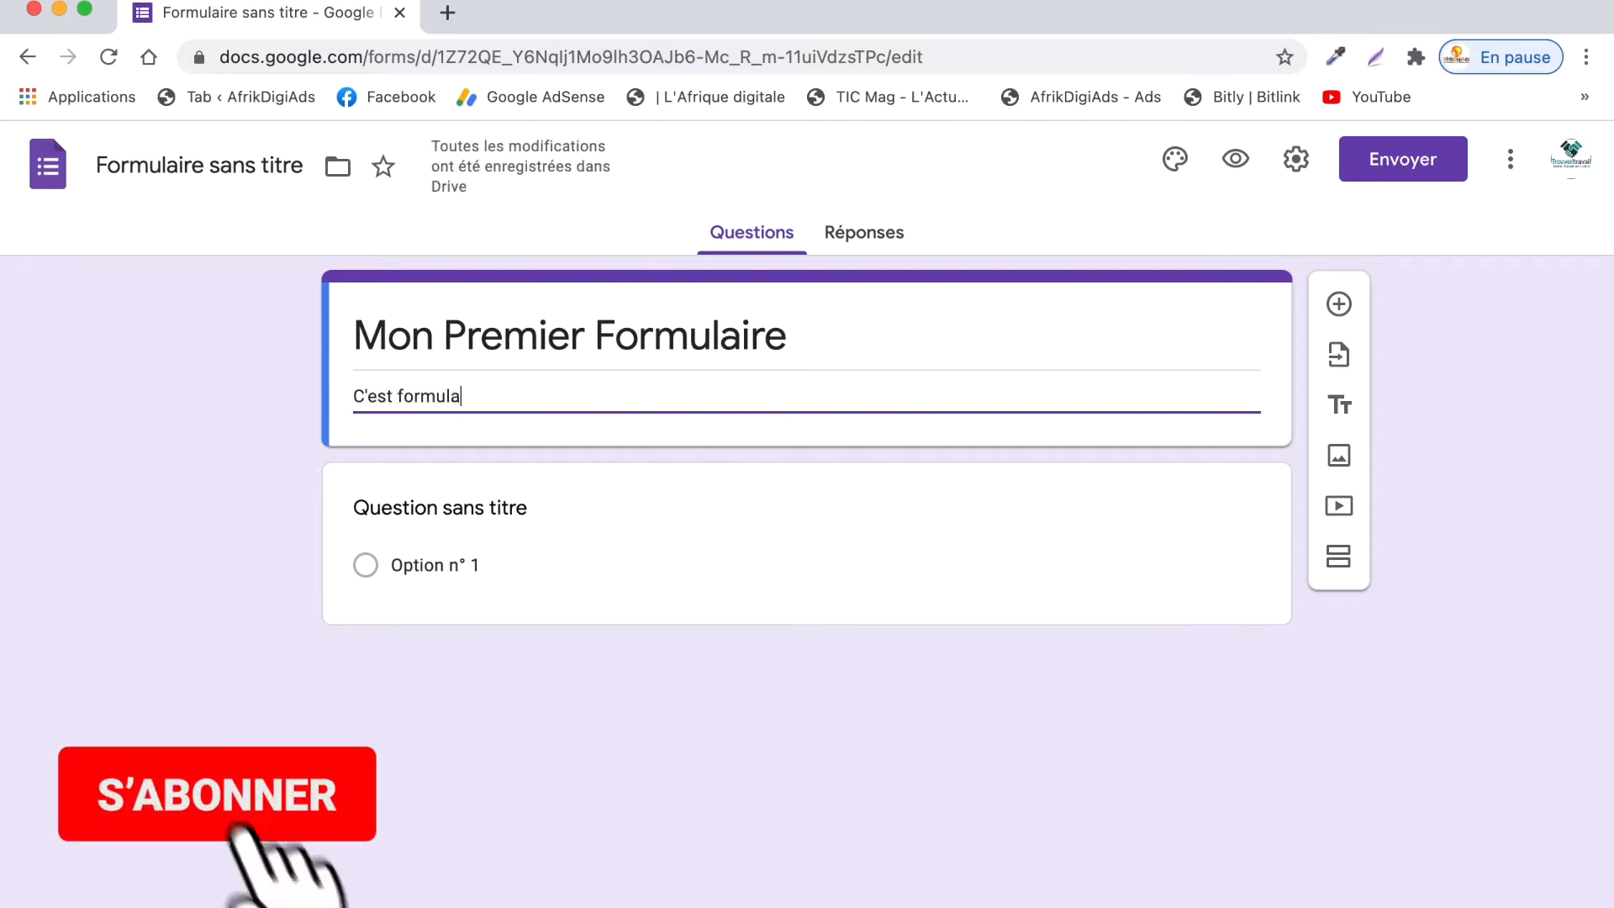
{"action": "type", "text": "ire test"}
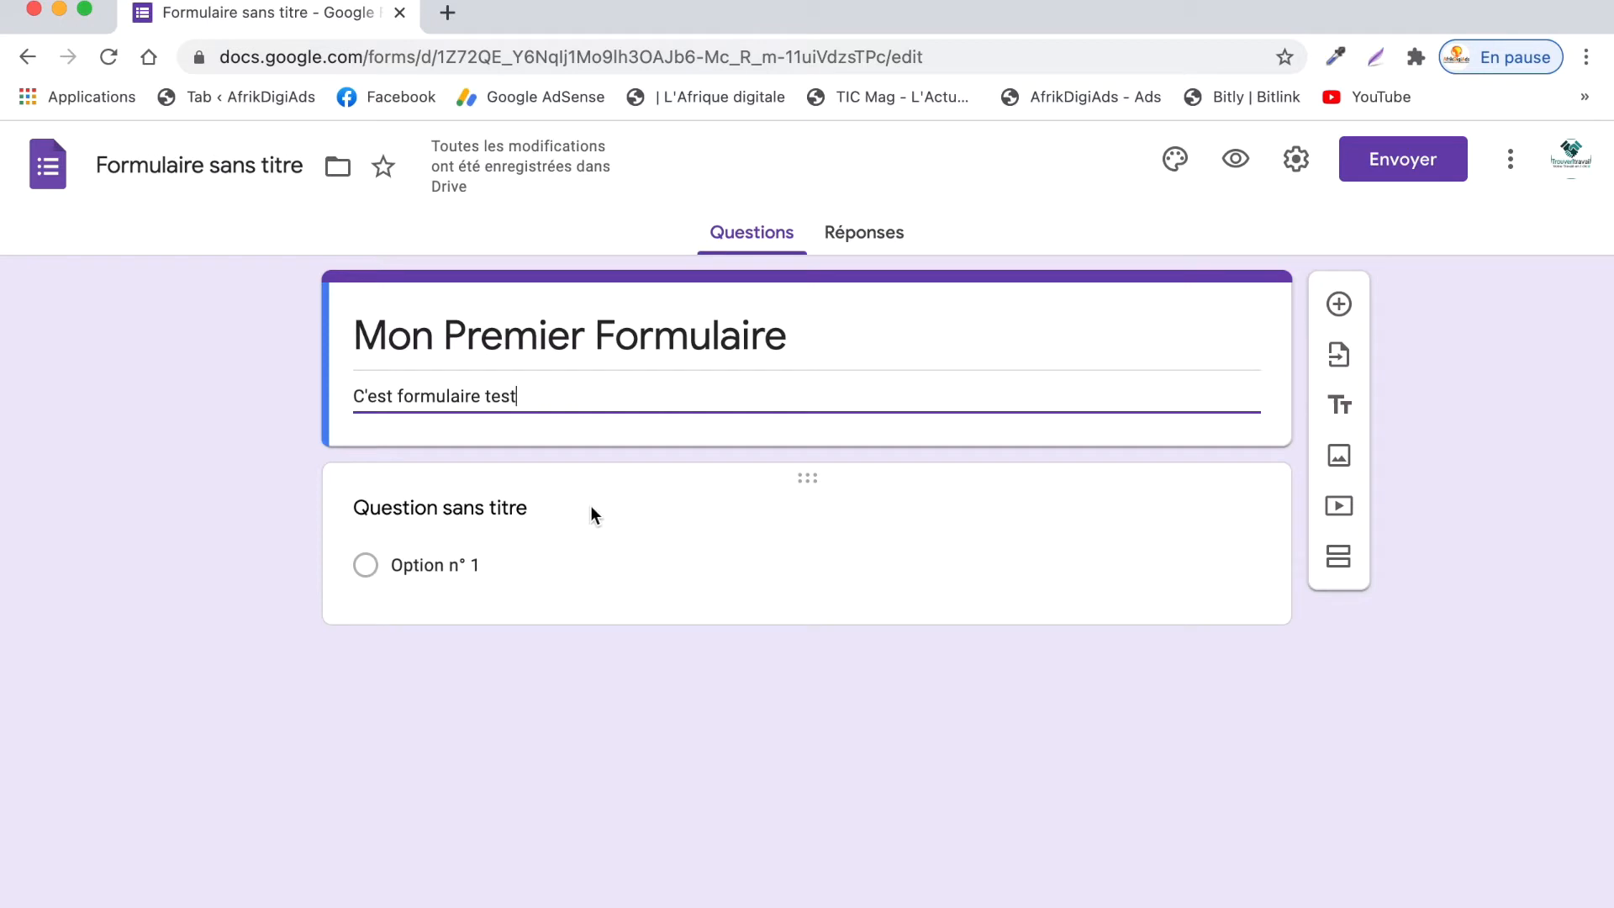
- Add a Réponse courte question 'Nom et Prénoms' and mark it Obligatoire
{"action": "left_click", "coordinate": [1343, 304]}
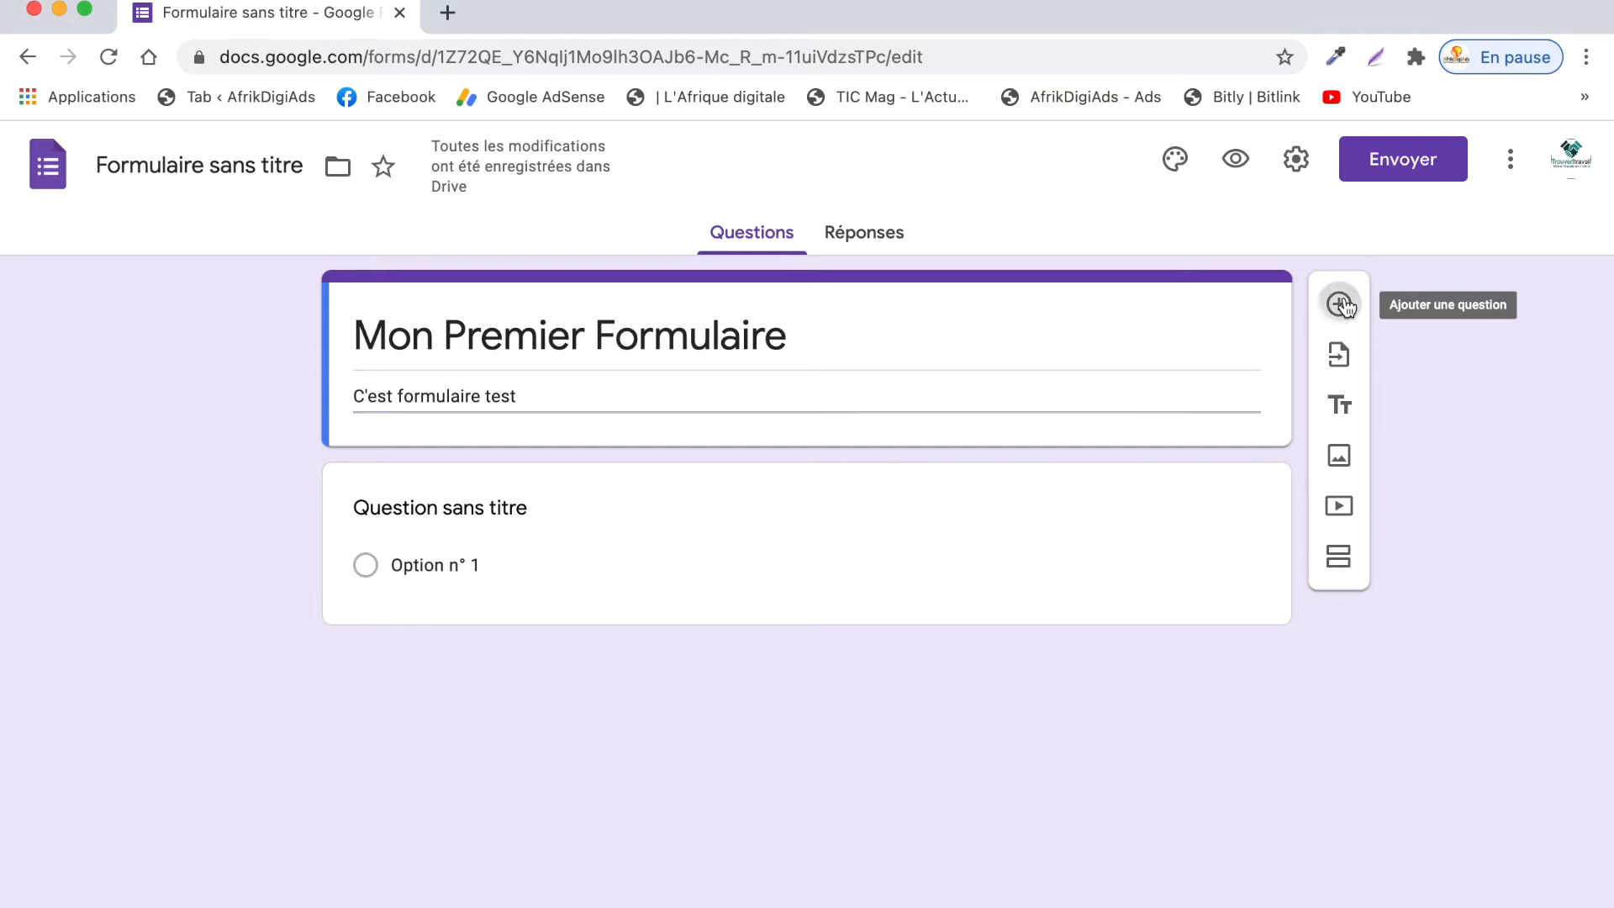
{"action": "scroll", "coordinate": [1039, 402], "scroll_direction": "down", "scroll_amount": 2}
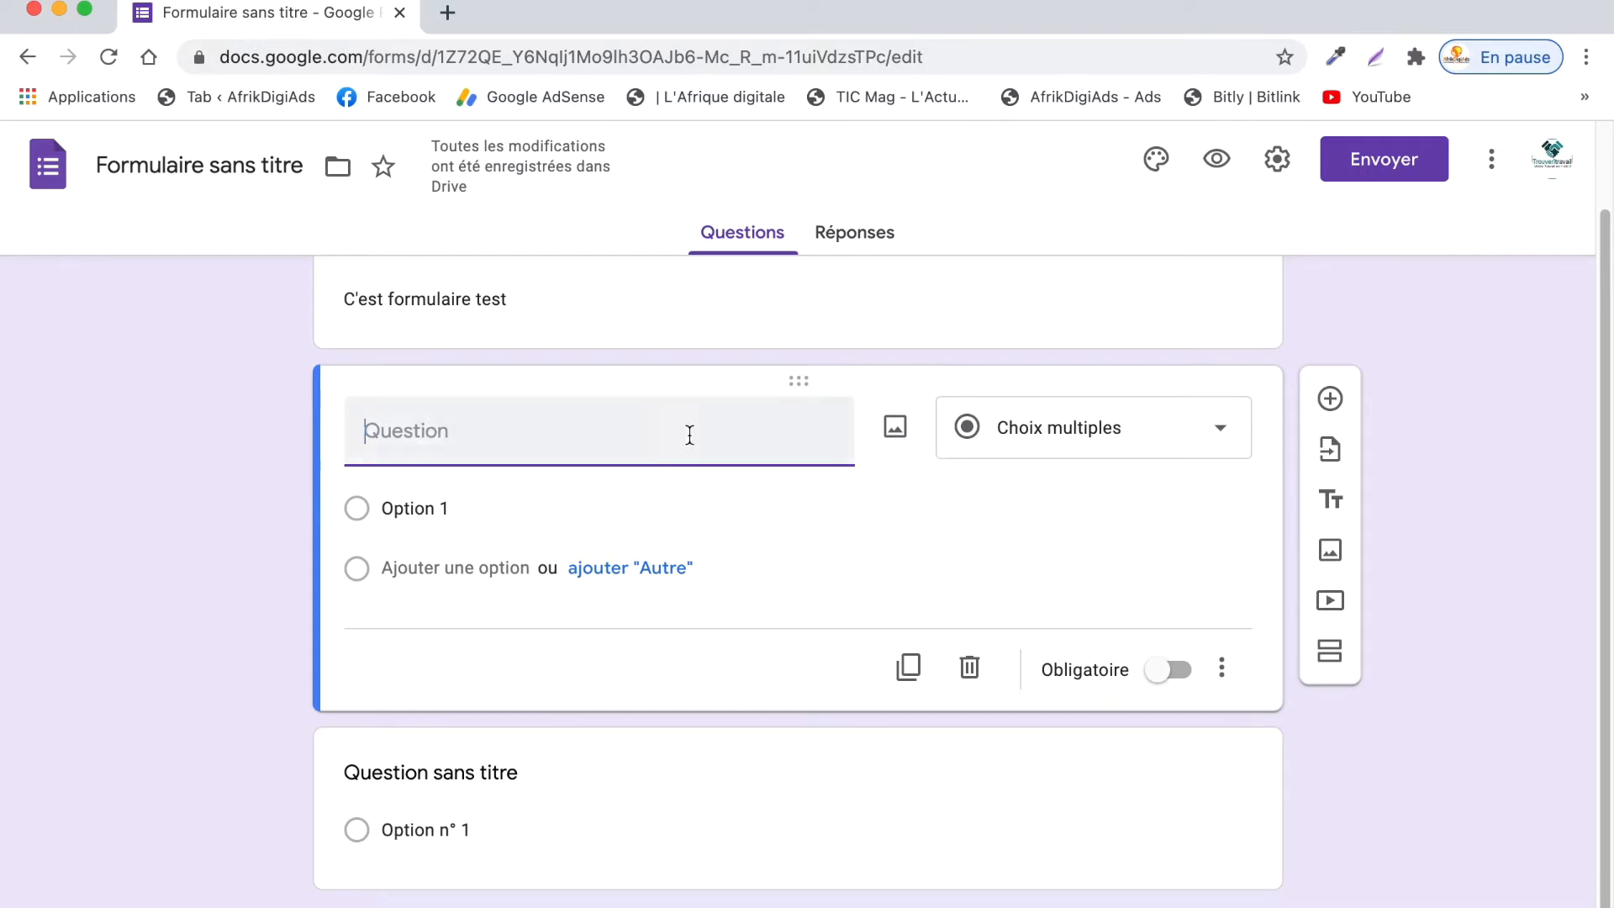
{"action": "left_click", "coordinate": [1218, 439]}
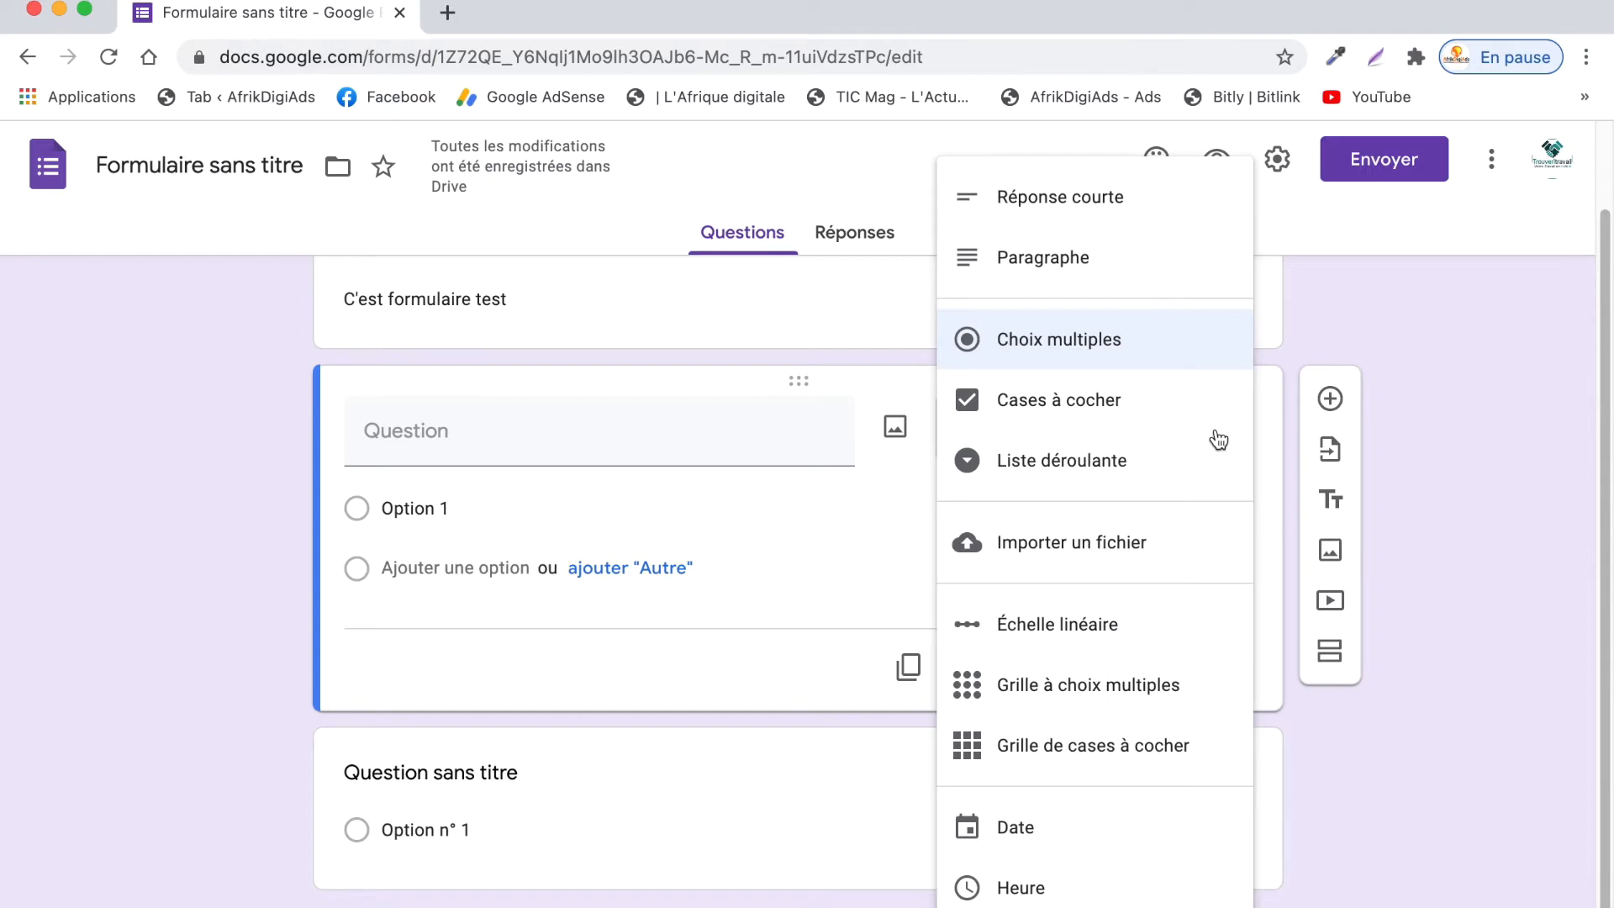
{"action": "left_click", "coordinate": [1154, 219]}
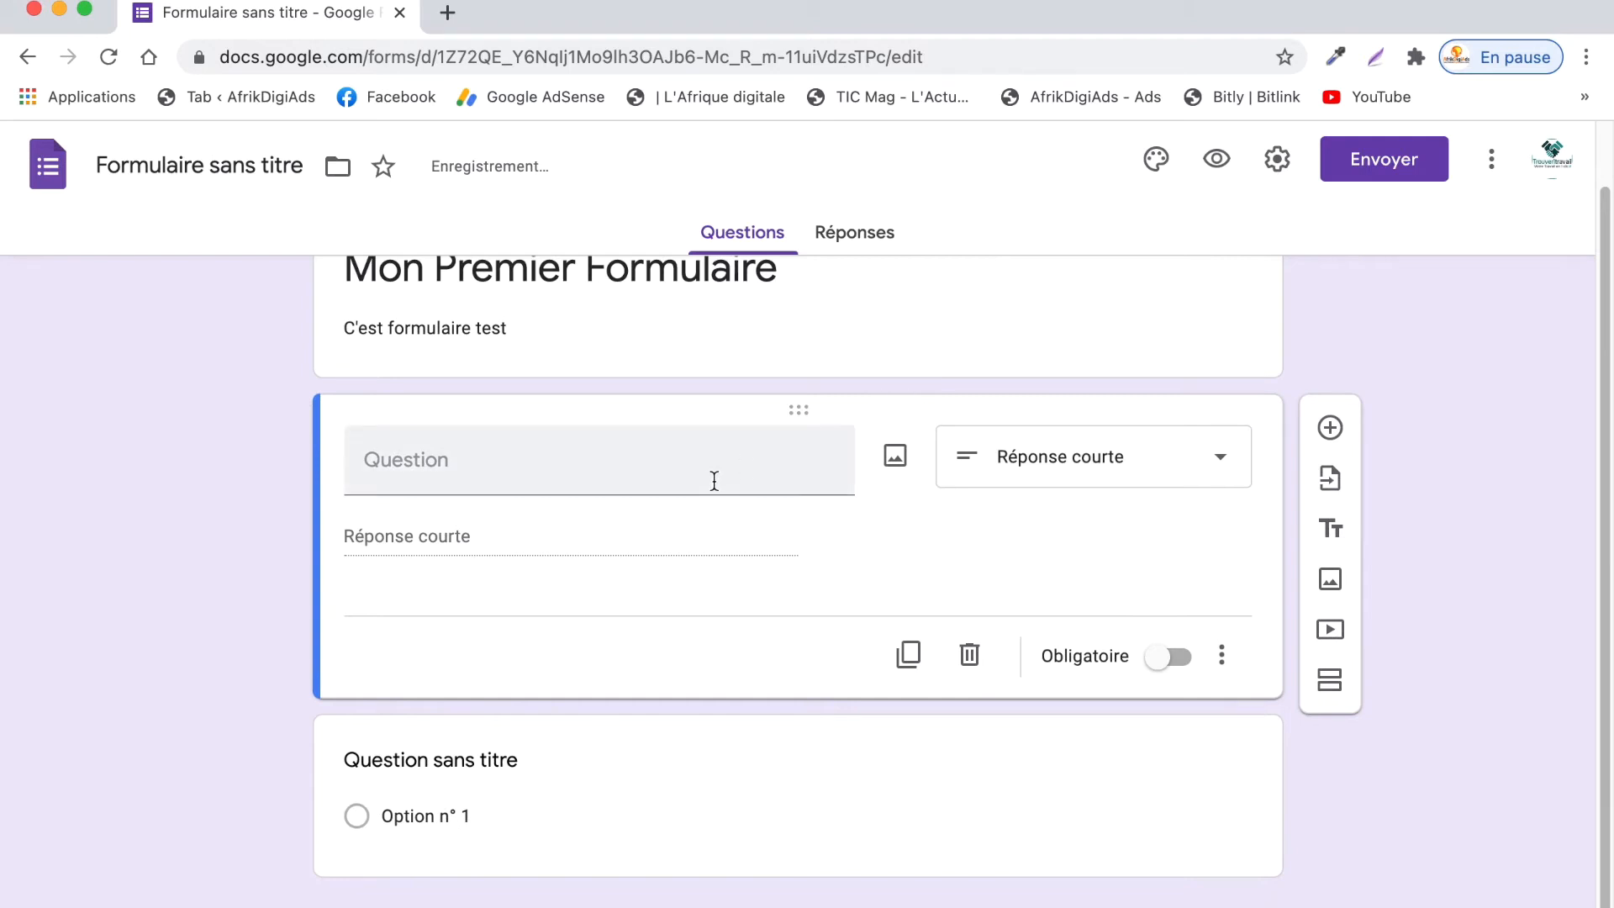
{"action": "left_click", "coordinate": [680, 468]}
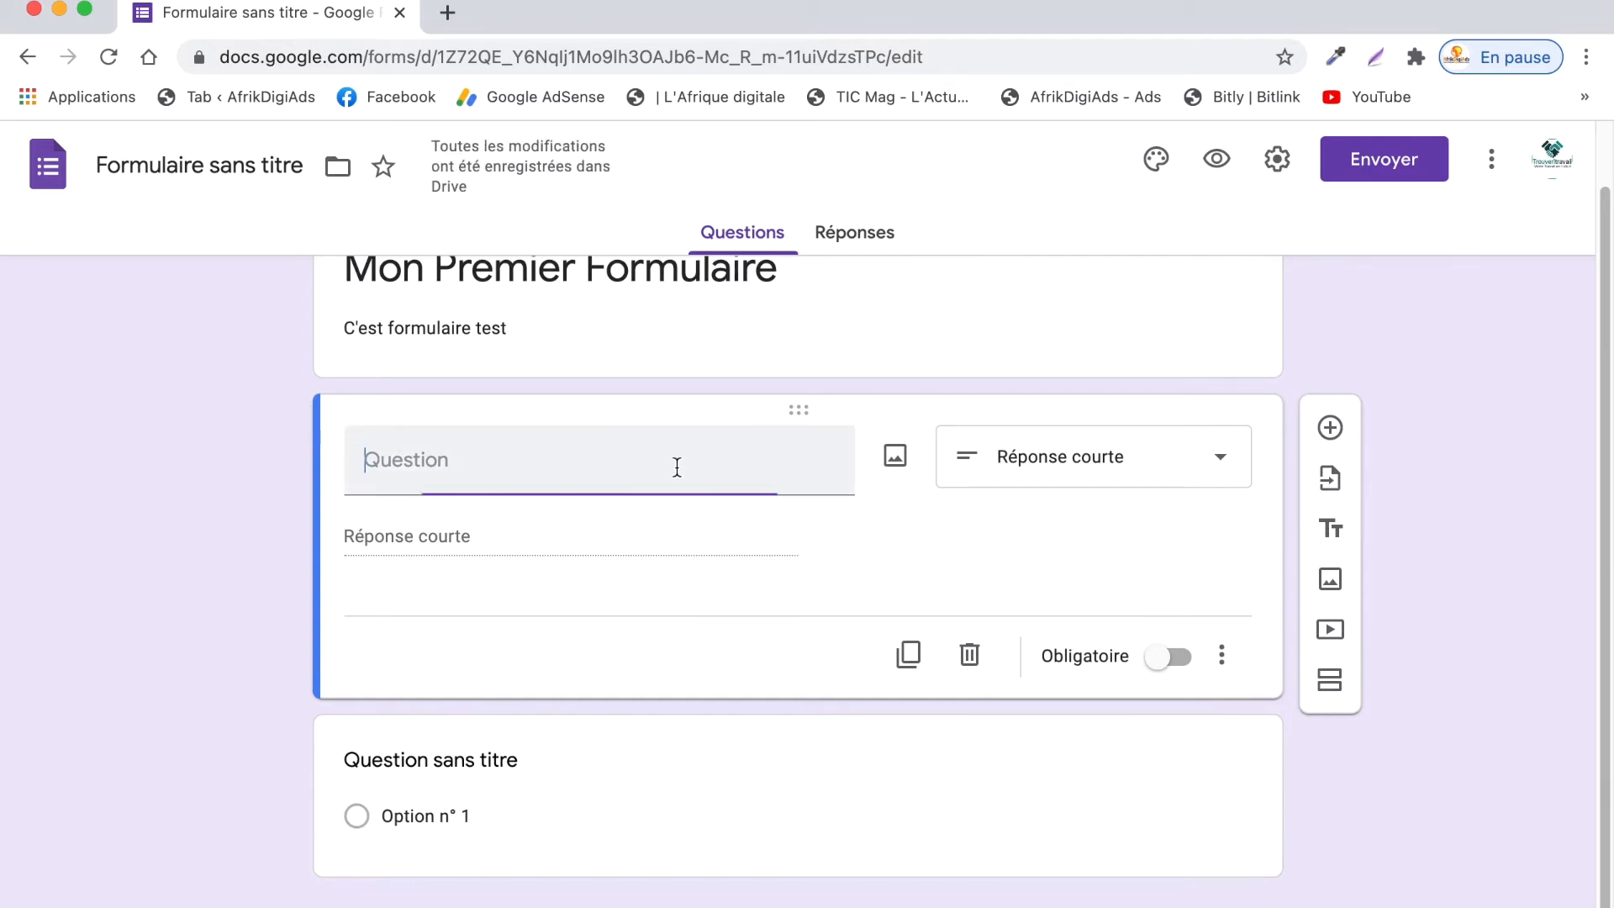
{"action": "type", "text": "Nom "}
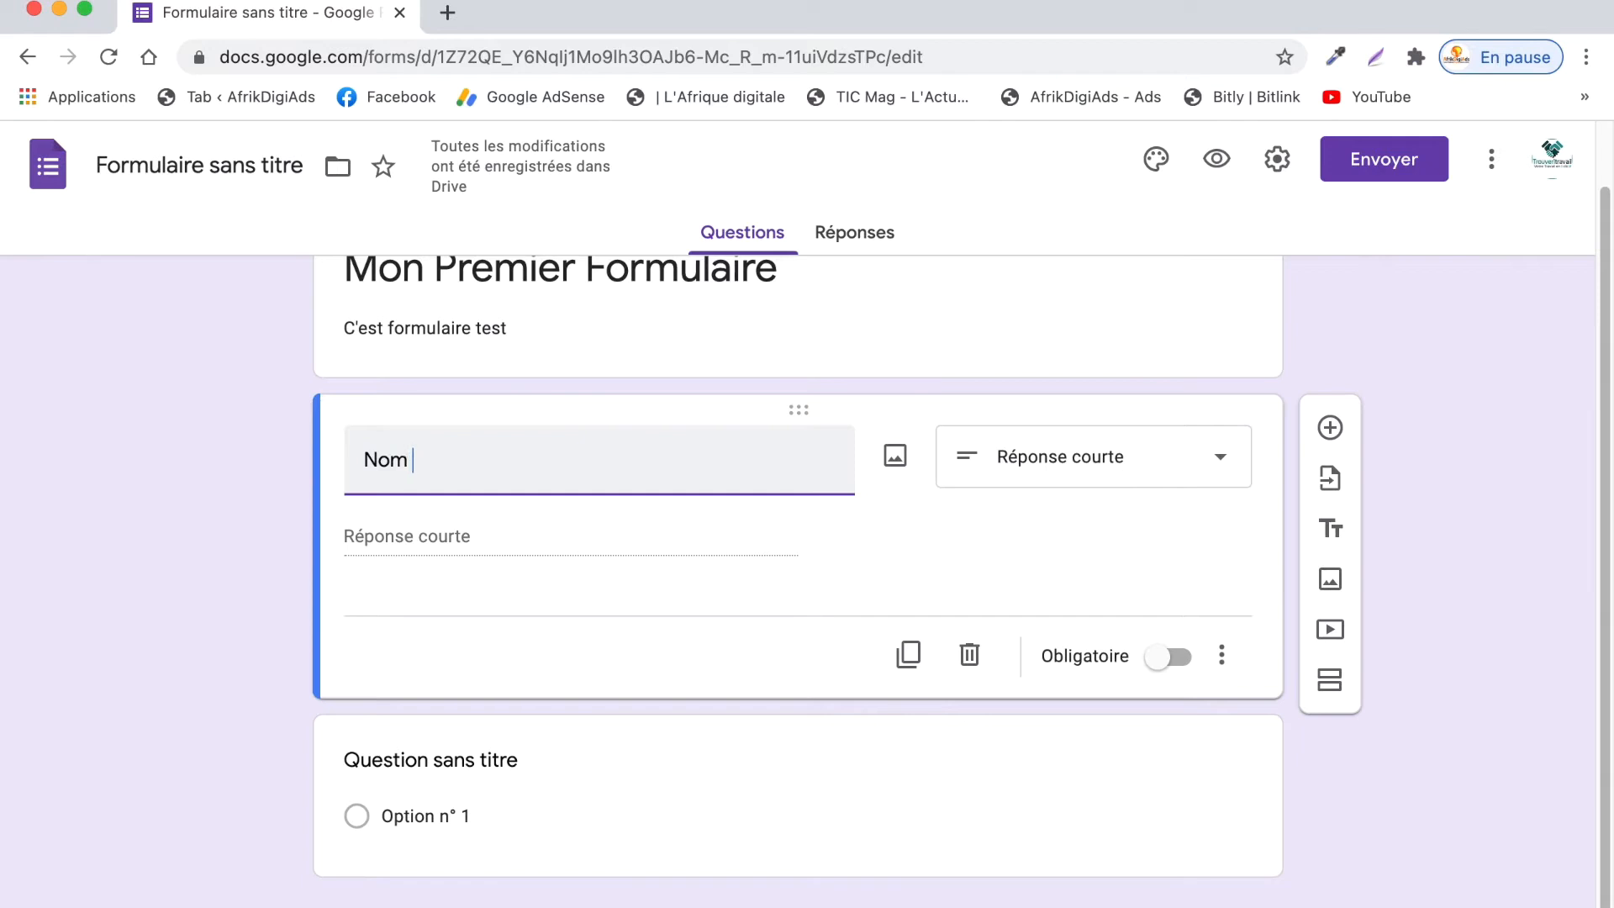
{"action": "type", "text": "et Pr"}
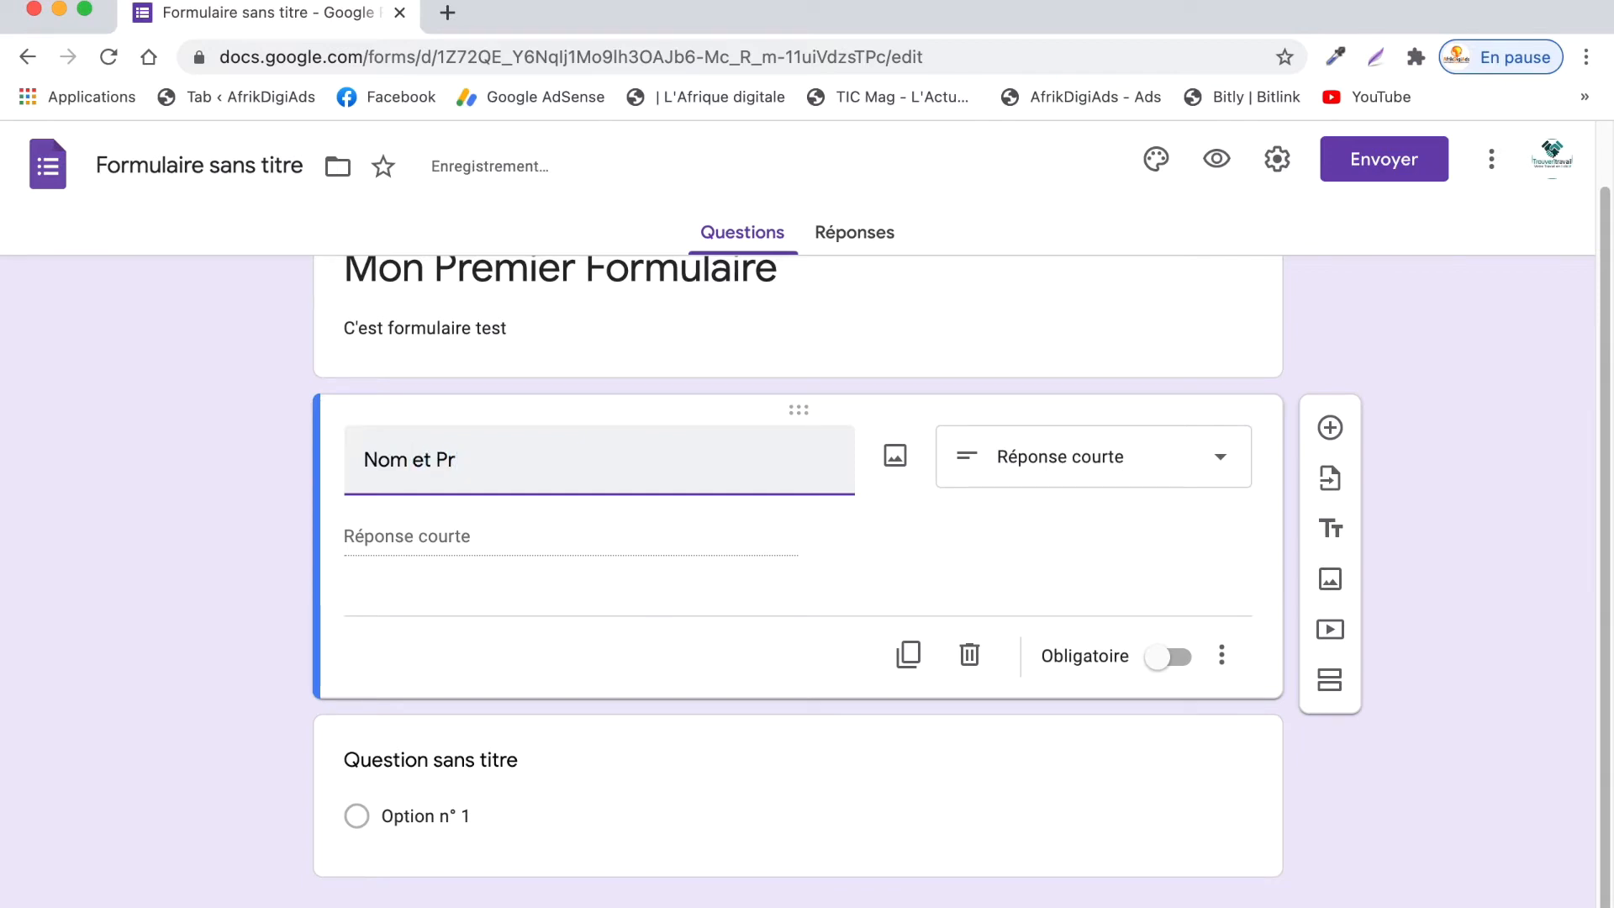
{"action": "type", "text": "énoms"}
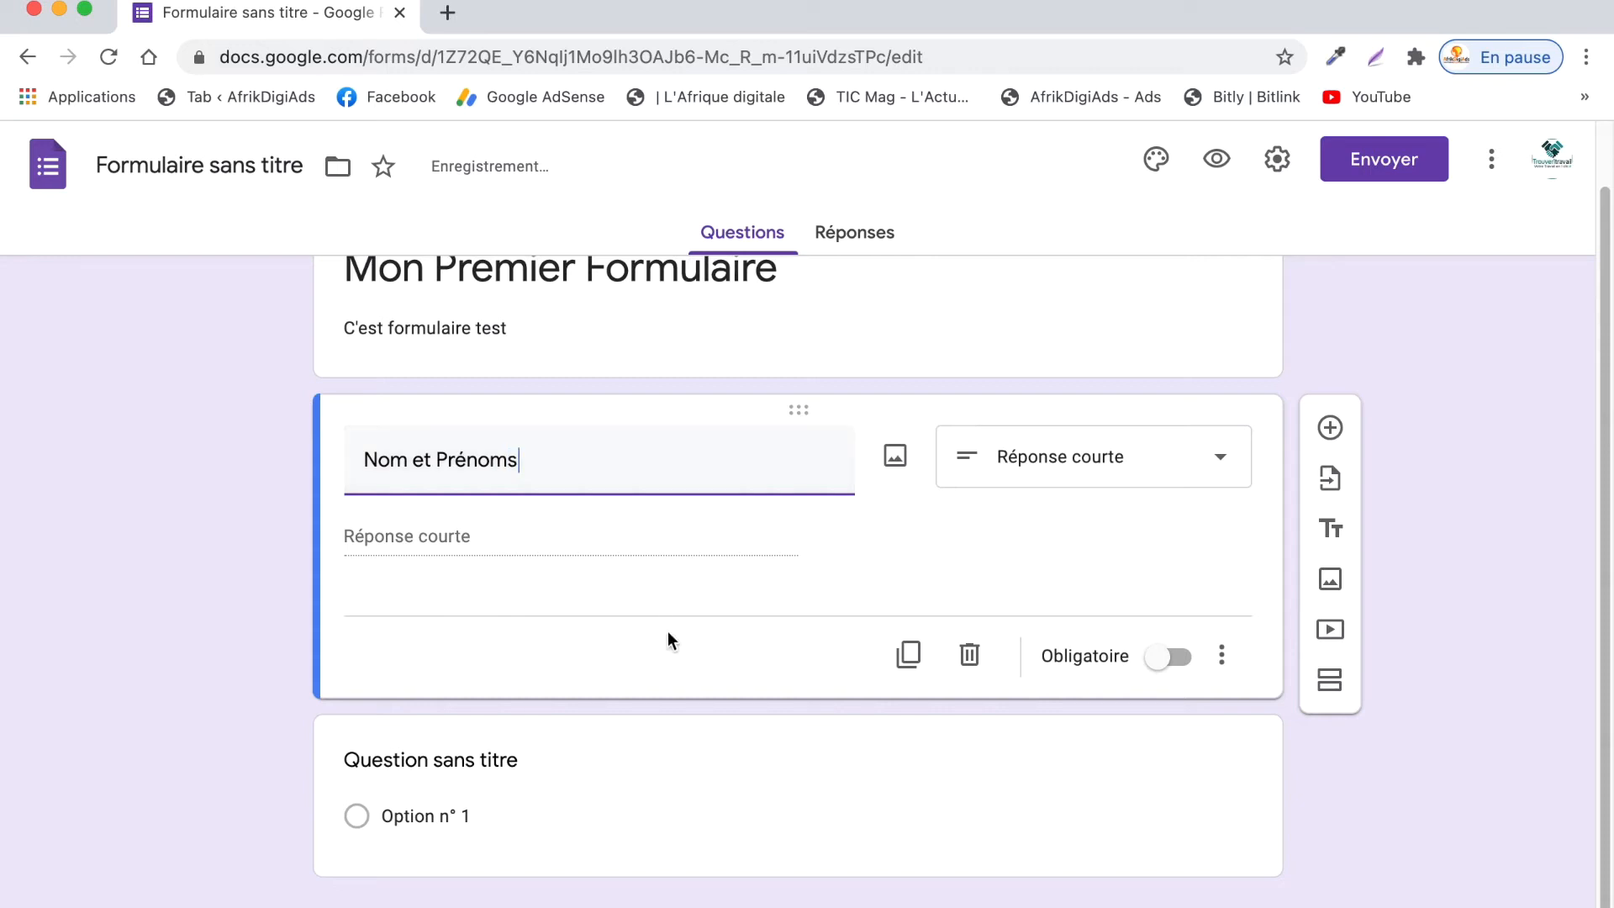
{"action": "left_click", "coordinate": [678, 593]}
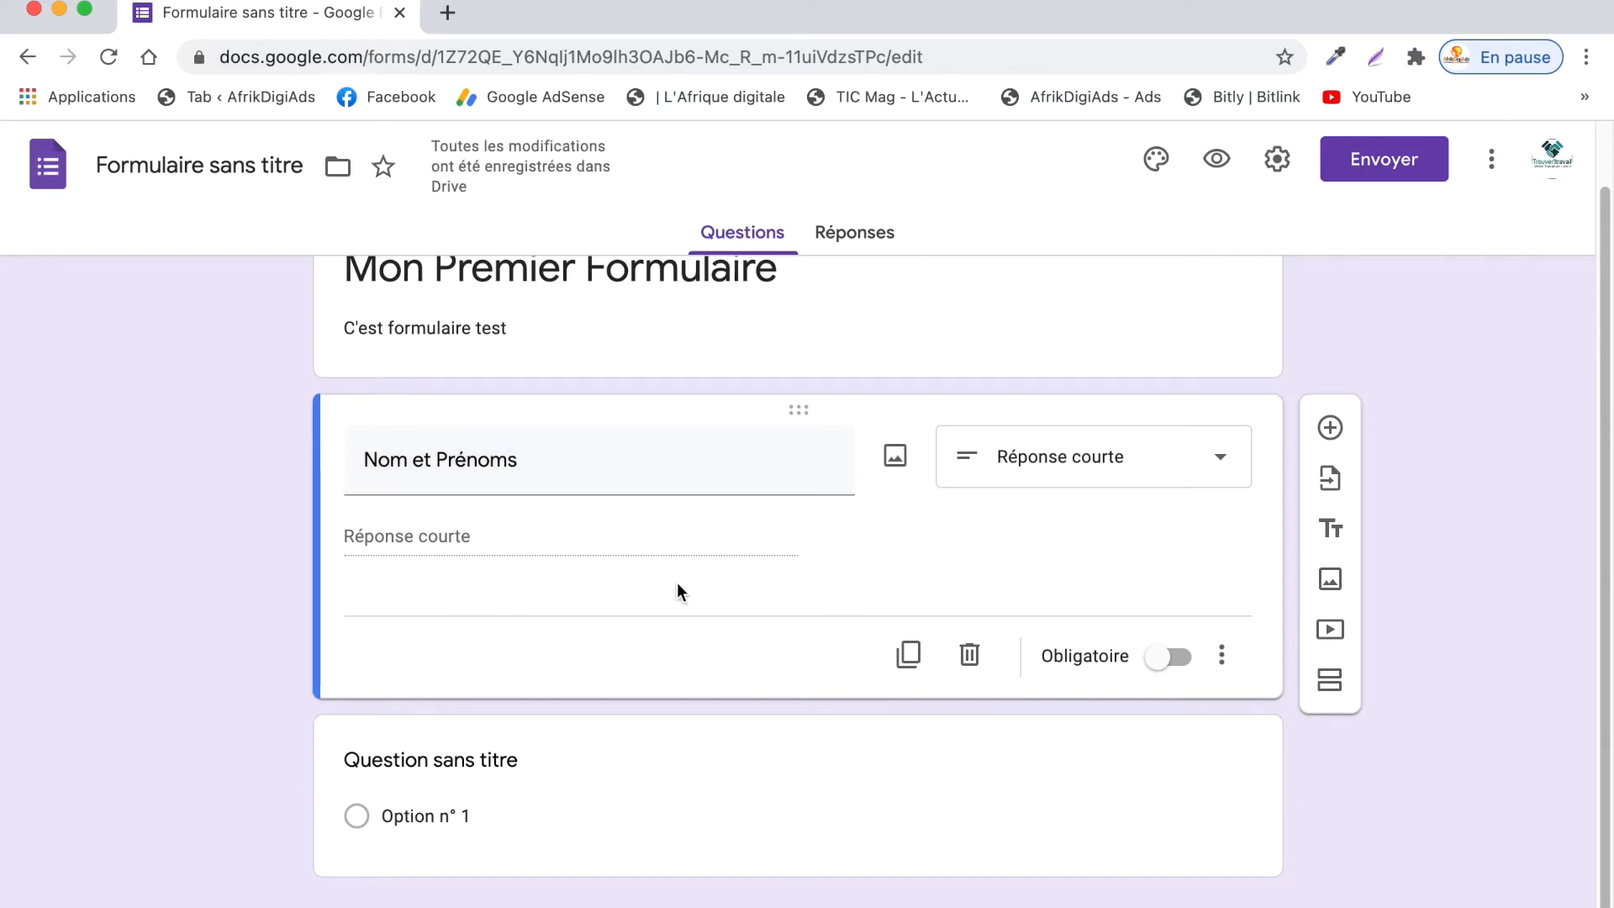
{"action": "left_click", "coordinate": [1161, 670]}
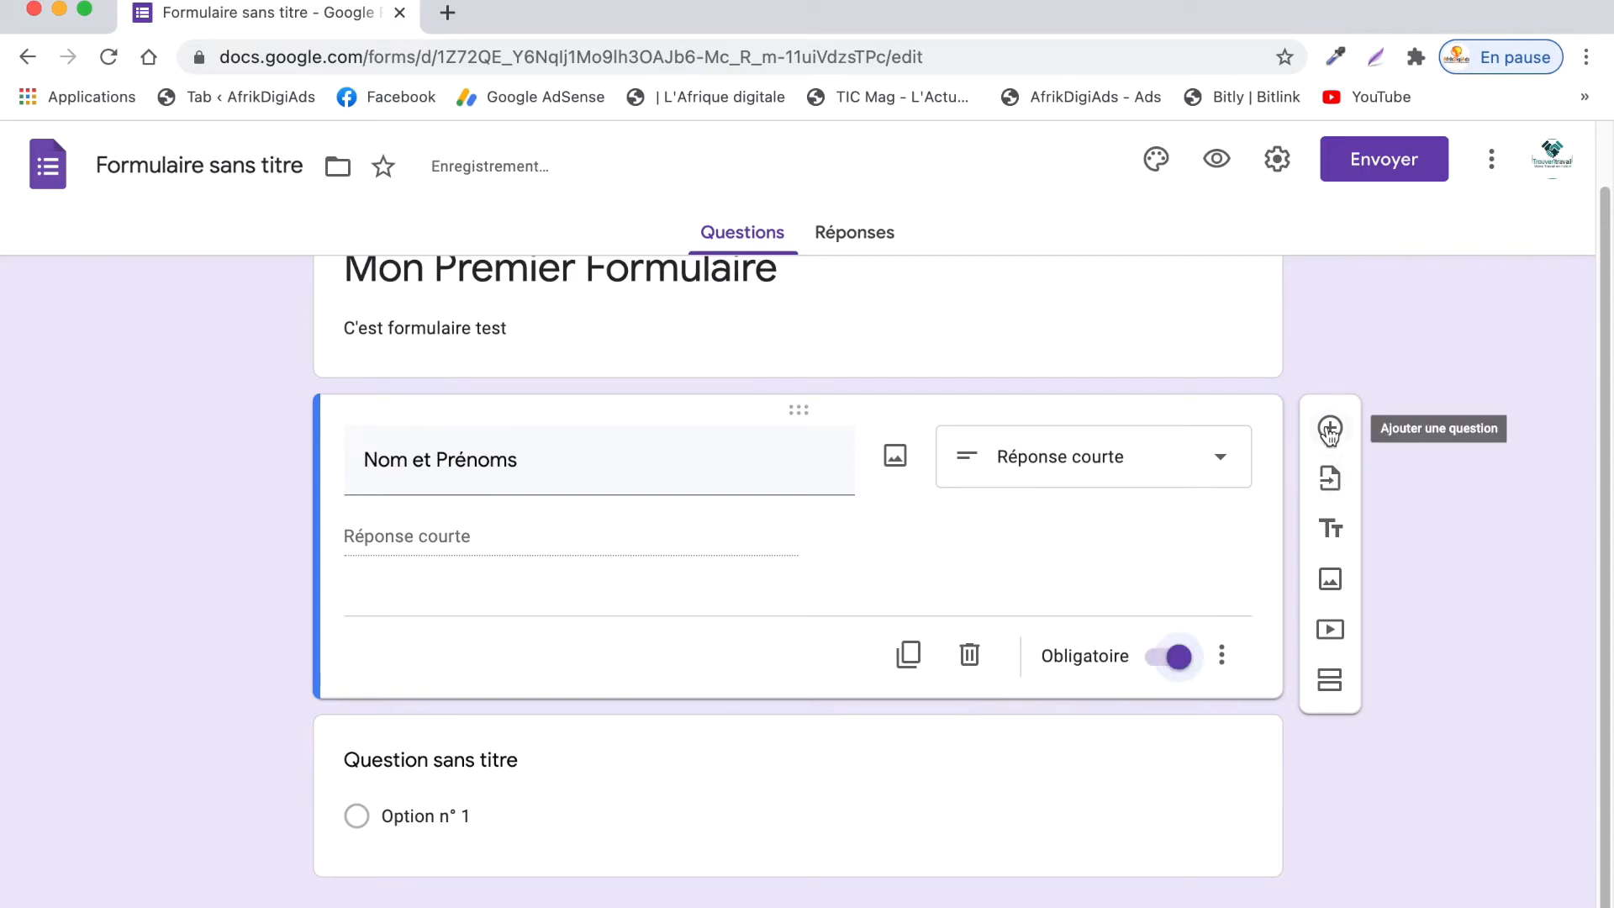
{"action": "left_click", "coordinate": [1329, 430]}
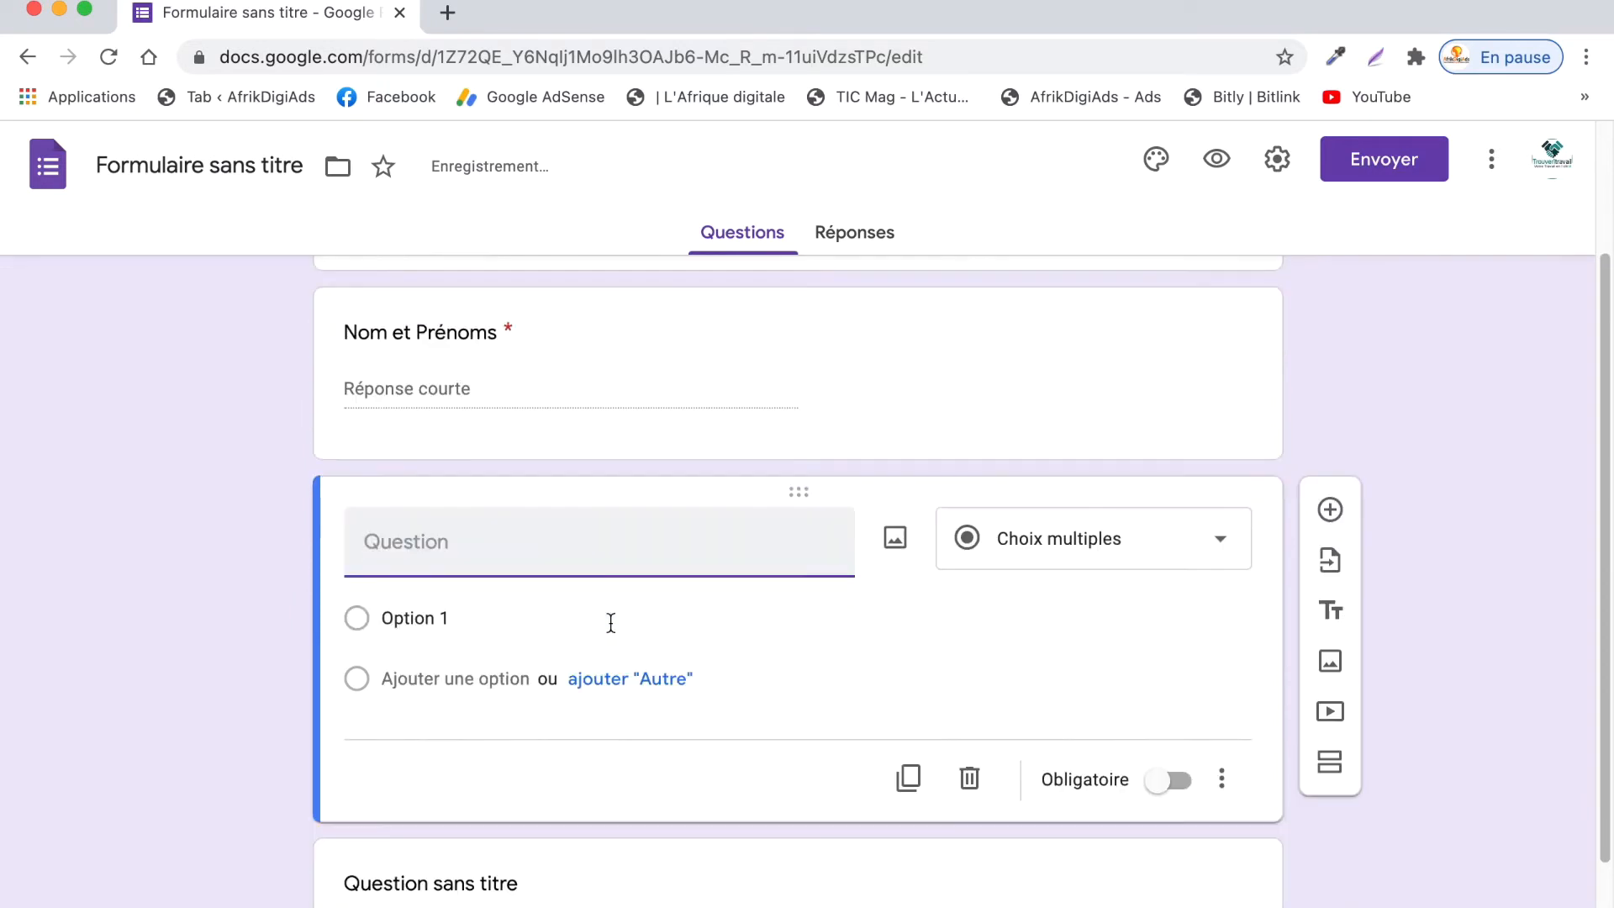
- Make the new question a required short-answer 'Adresse email'
{"action": "left_click", "coordinate": [1073, 557]}
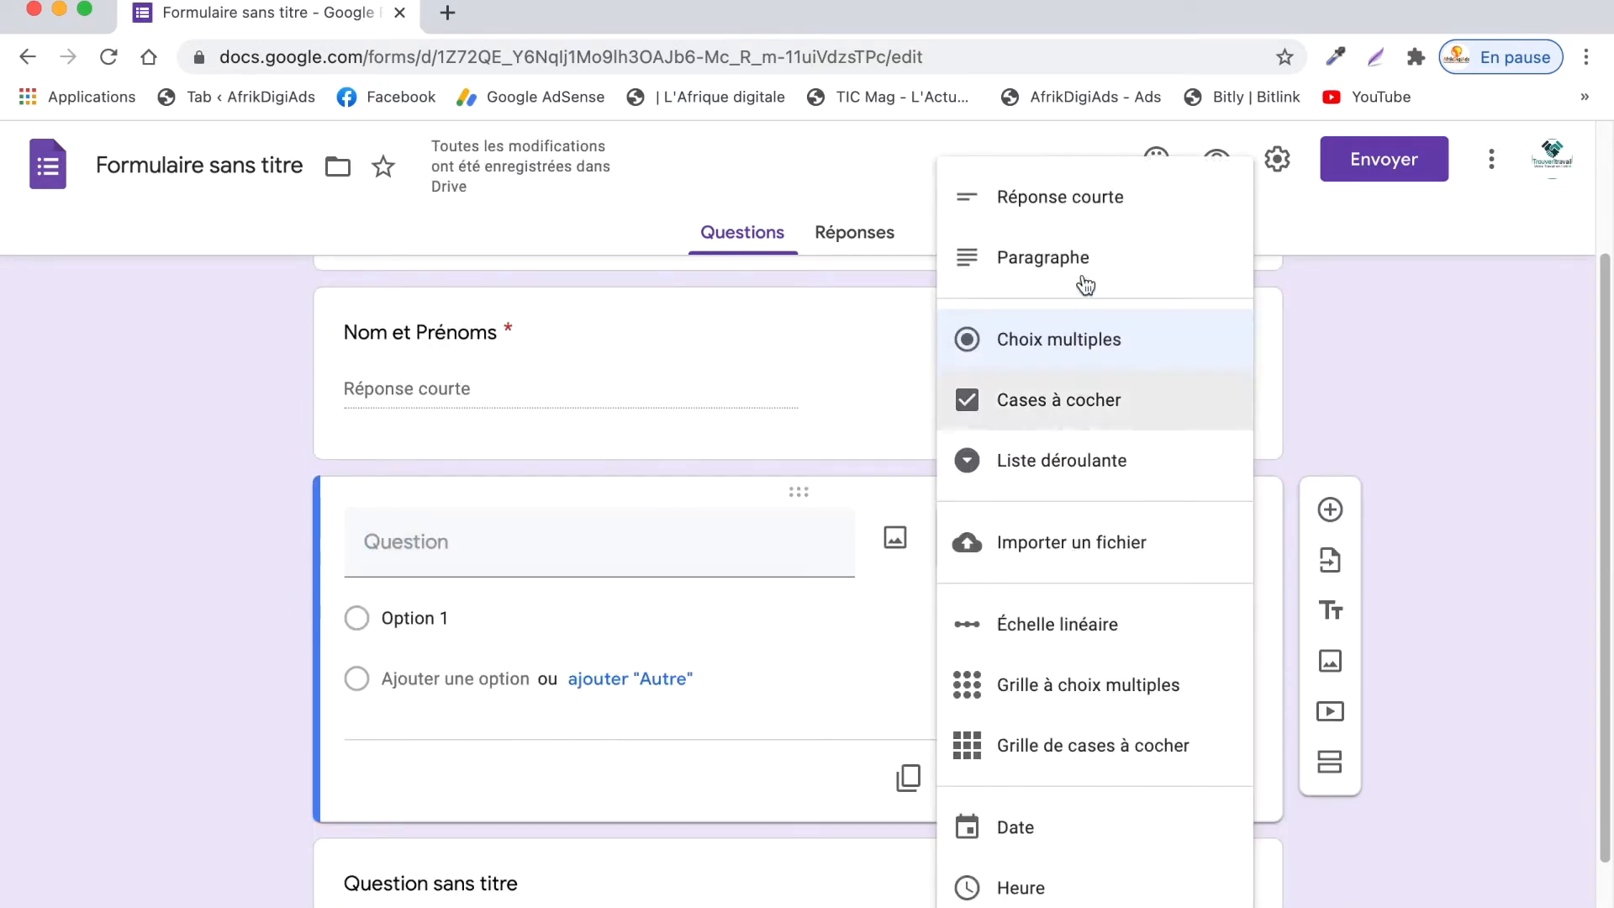
{"action": "left_click", "coordinate": [1042, 199]}
{"action": "left_click", "coordinate": [495, 547]}
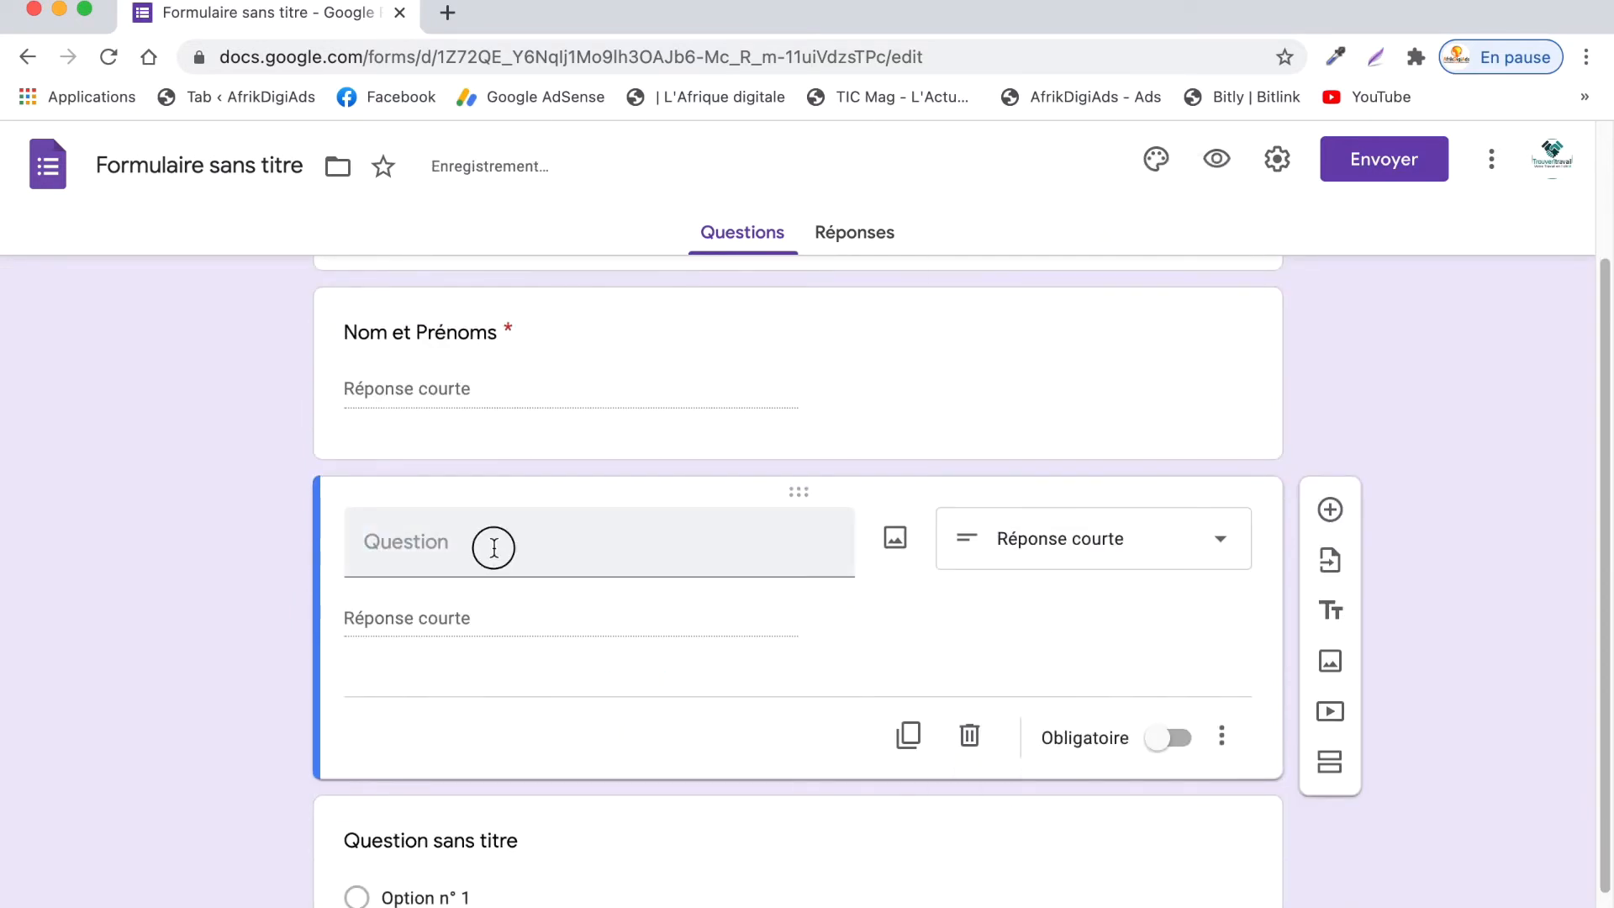
{"action": "type", "text": "Adres"}
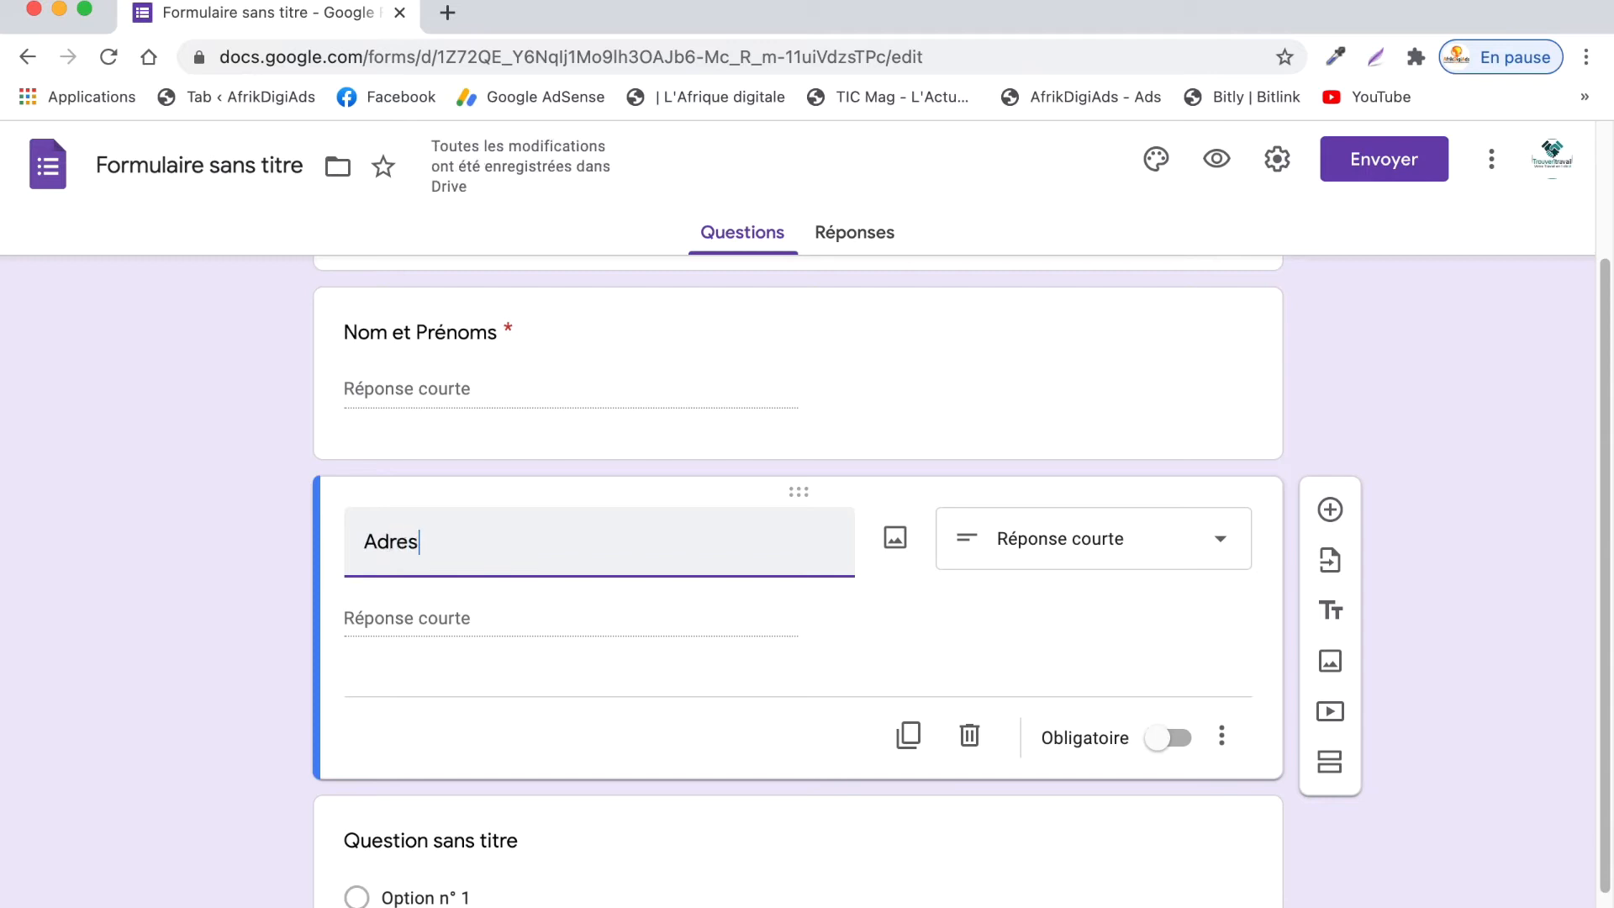
{"action": "type", "text": "se email"}
{"action": "left_click", "coordinate": [1171, 740]}
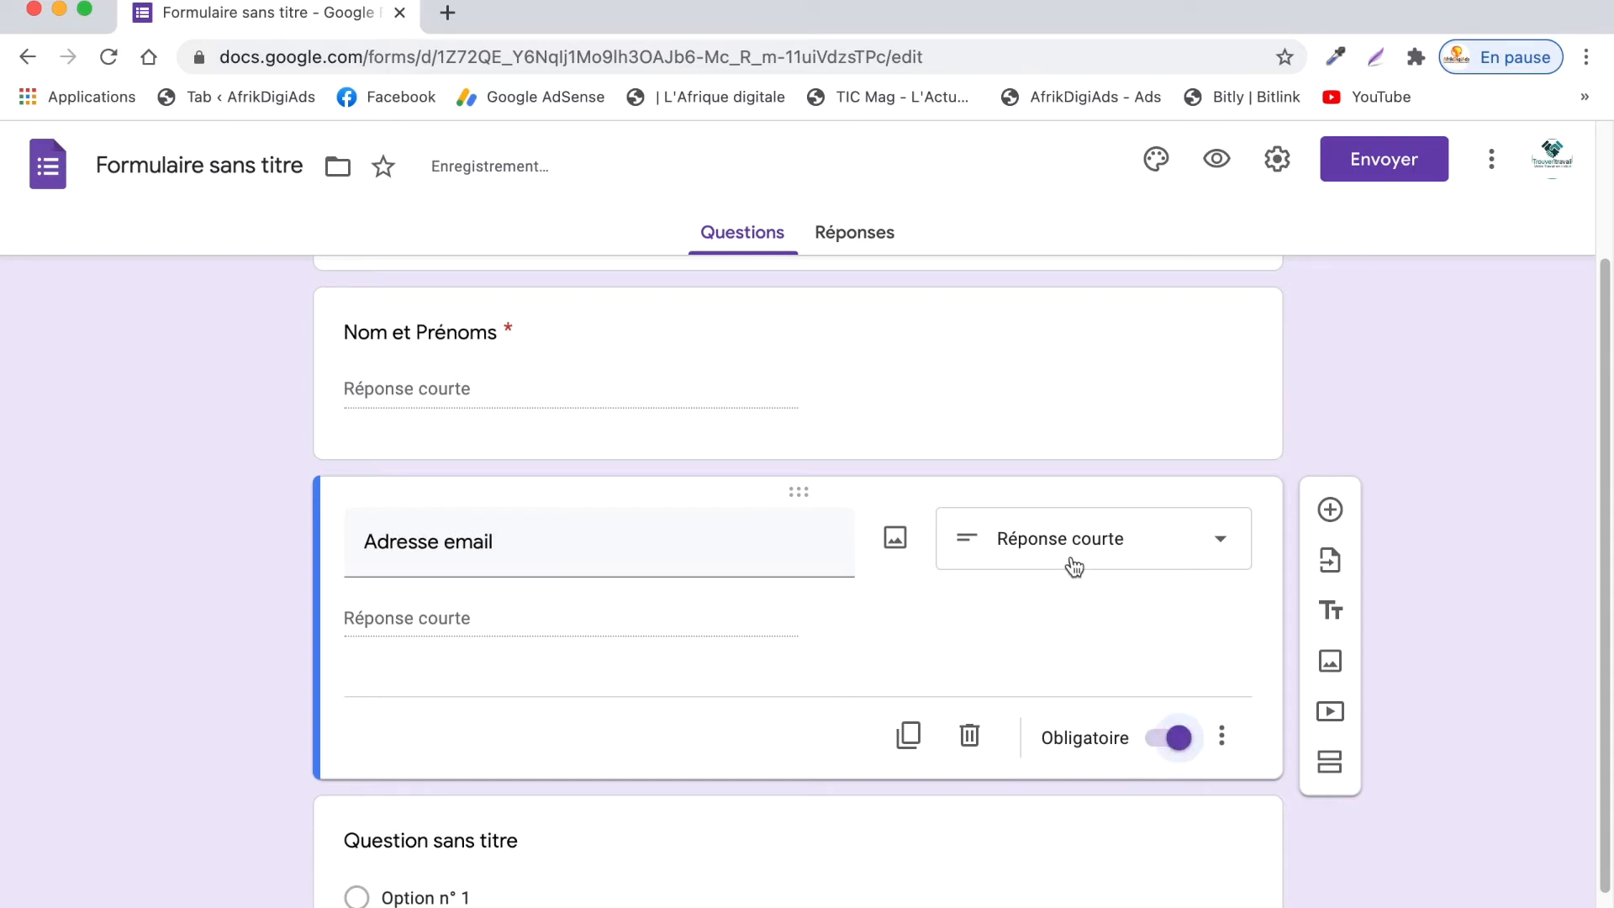
{"action": "scroll", "coordinate": [732, 639], "scroll_direction": "down", "scroll_amount": 2}
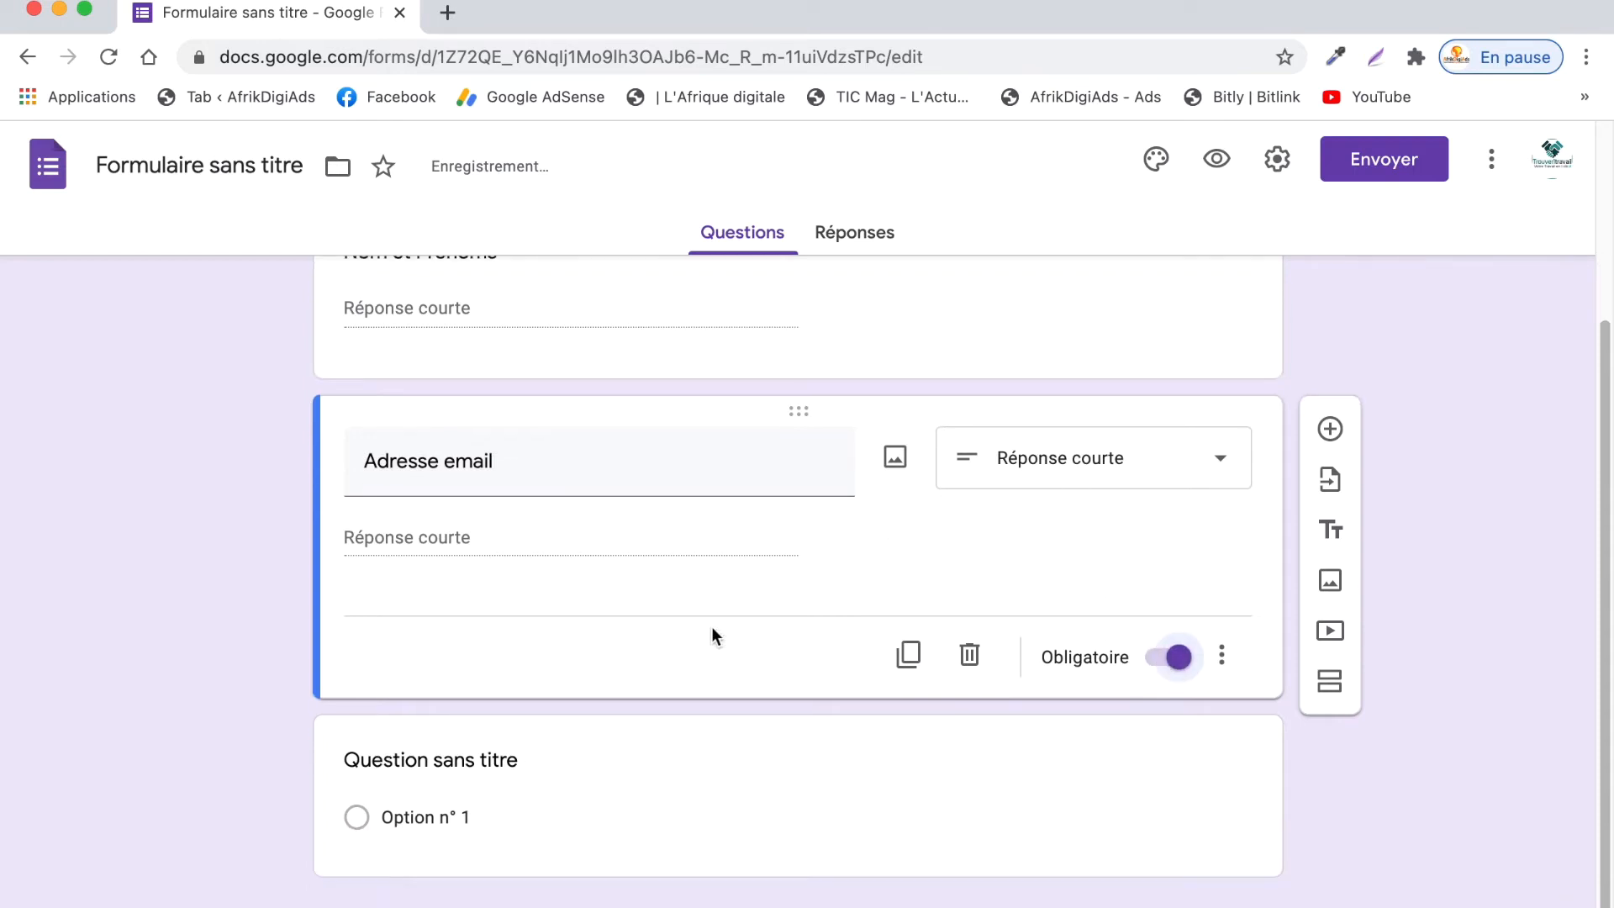
- Add a required short-answer question 'Numéro de Téléphone'
{"action": "left_click", "coordinate": [1331, 429]}
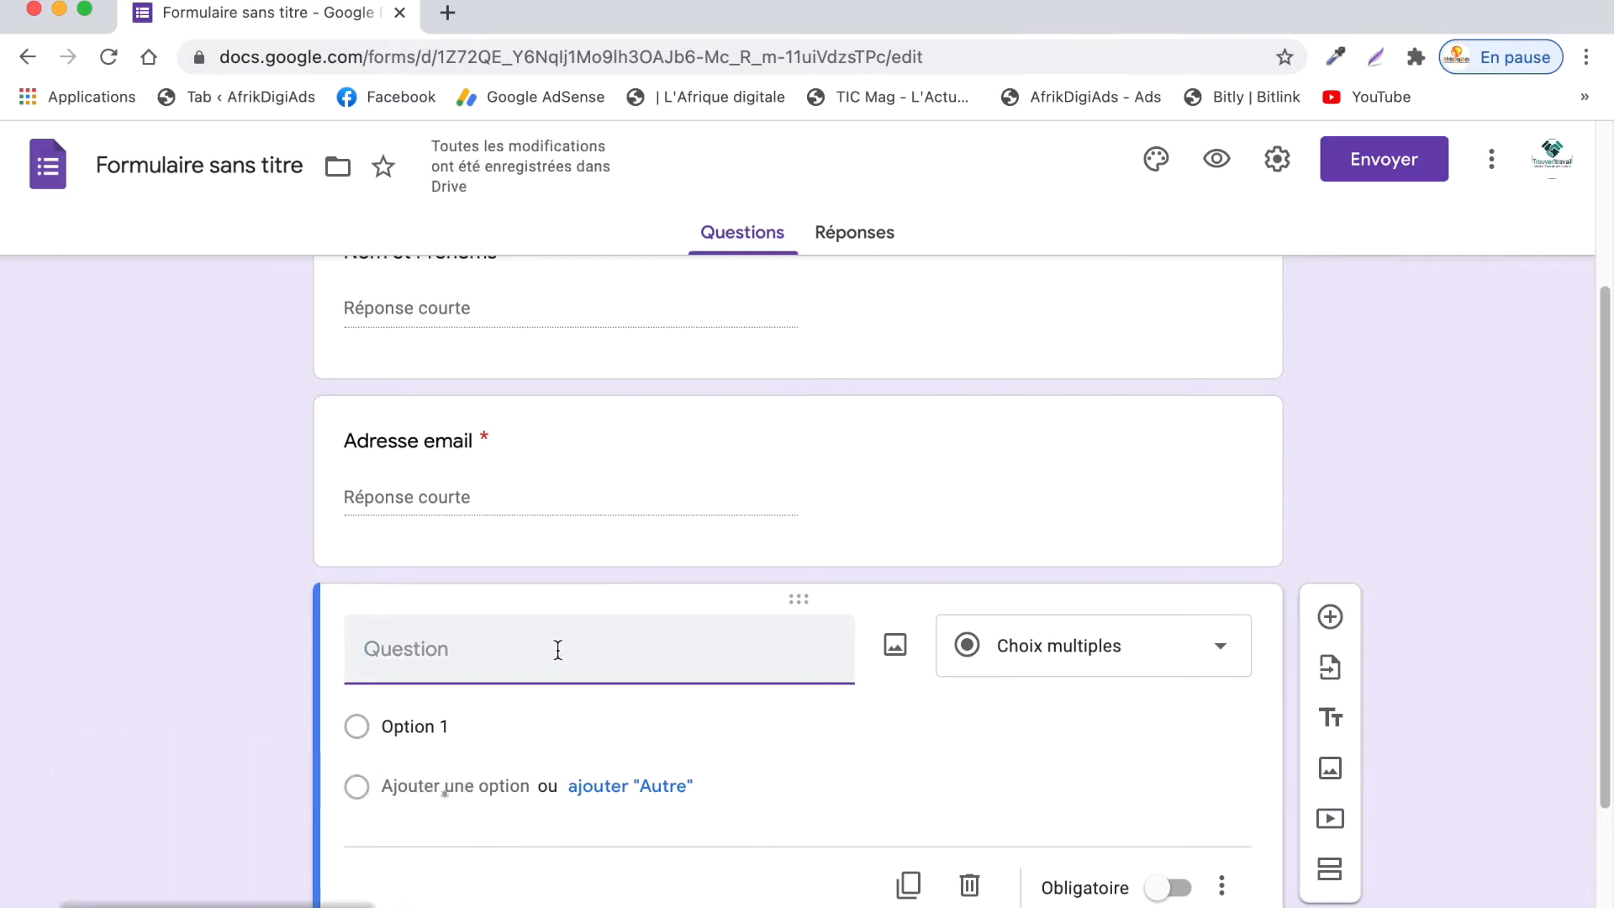
{"action": "type", "text": "Num"}
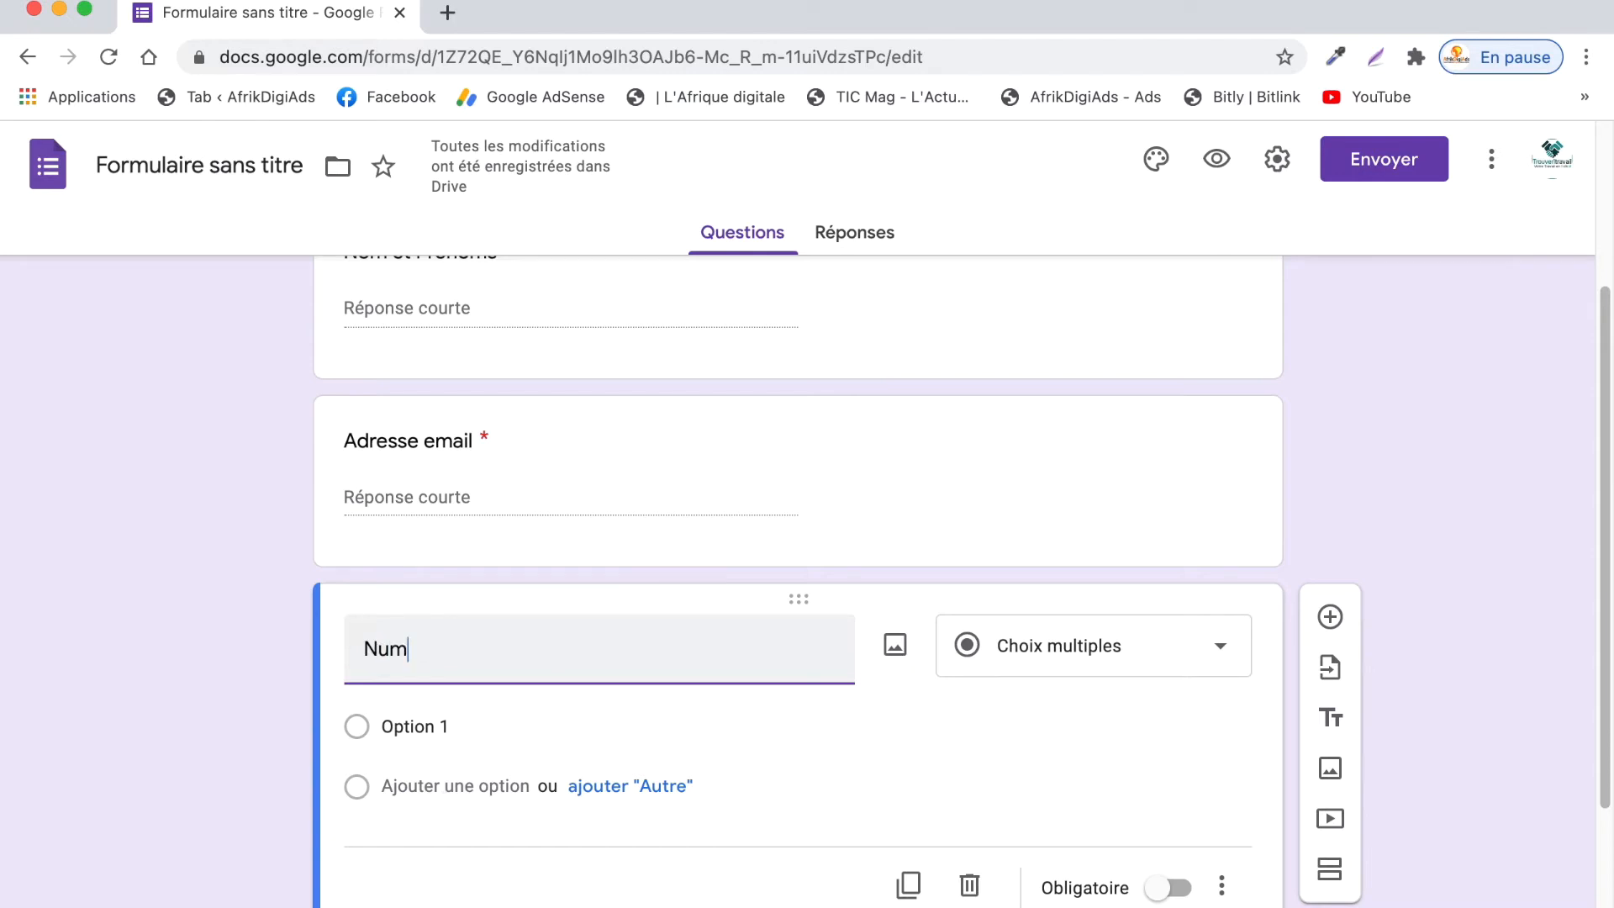
{"action": "type", "text": "éro de T"}
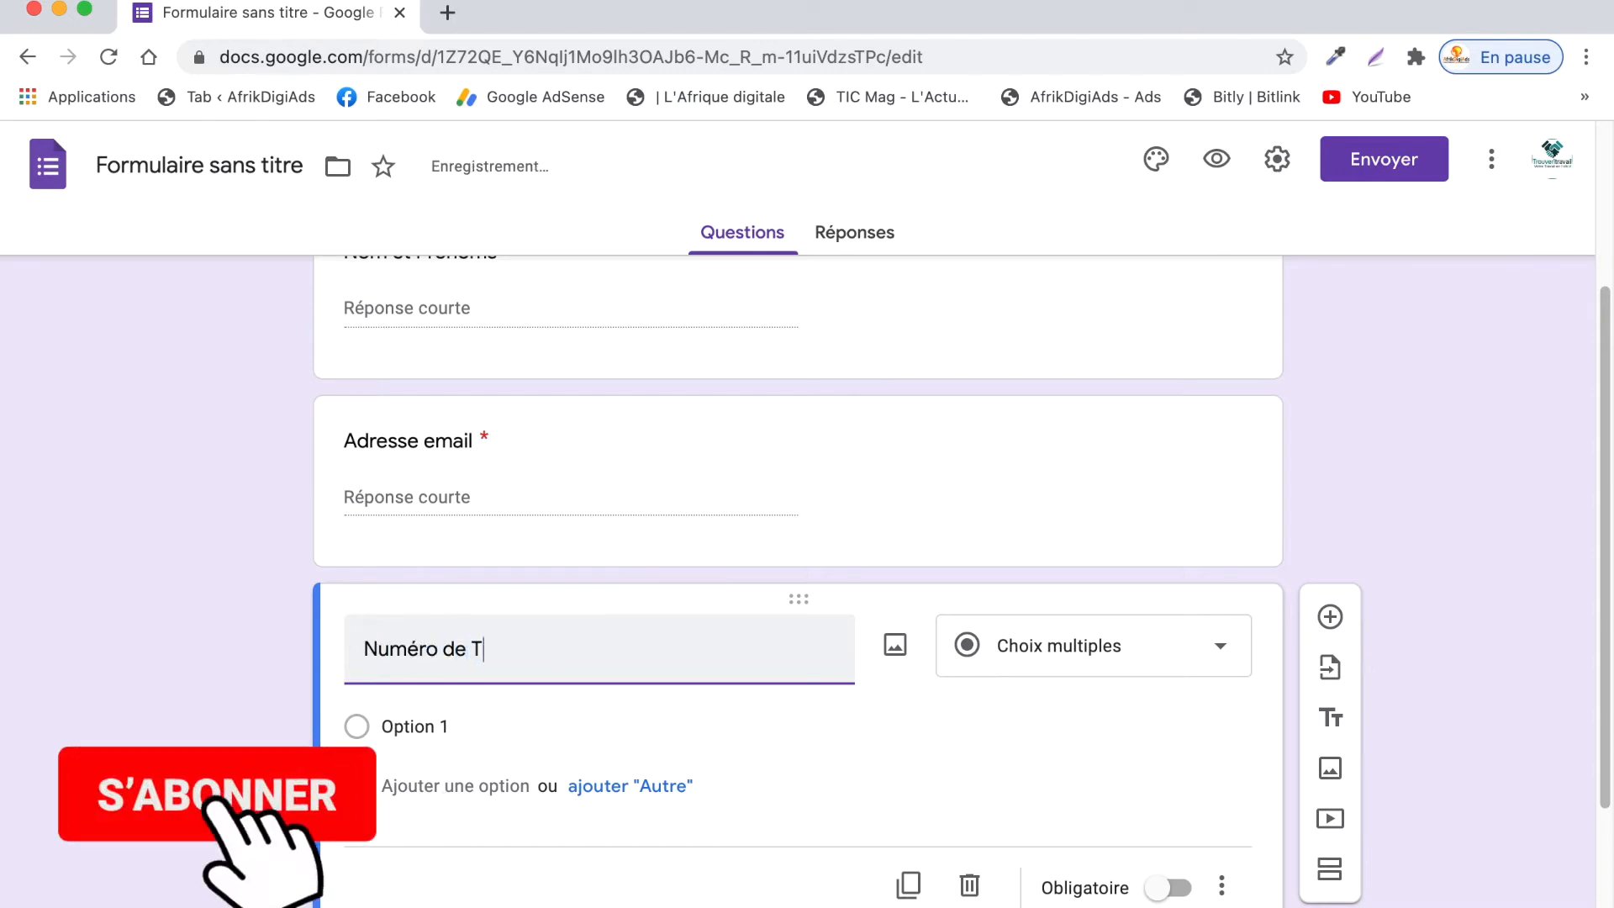
{"action": "type", "text": "éléphone"}
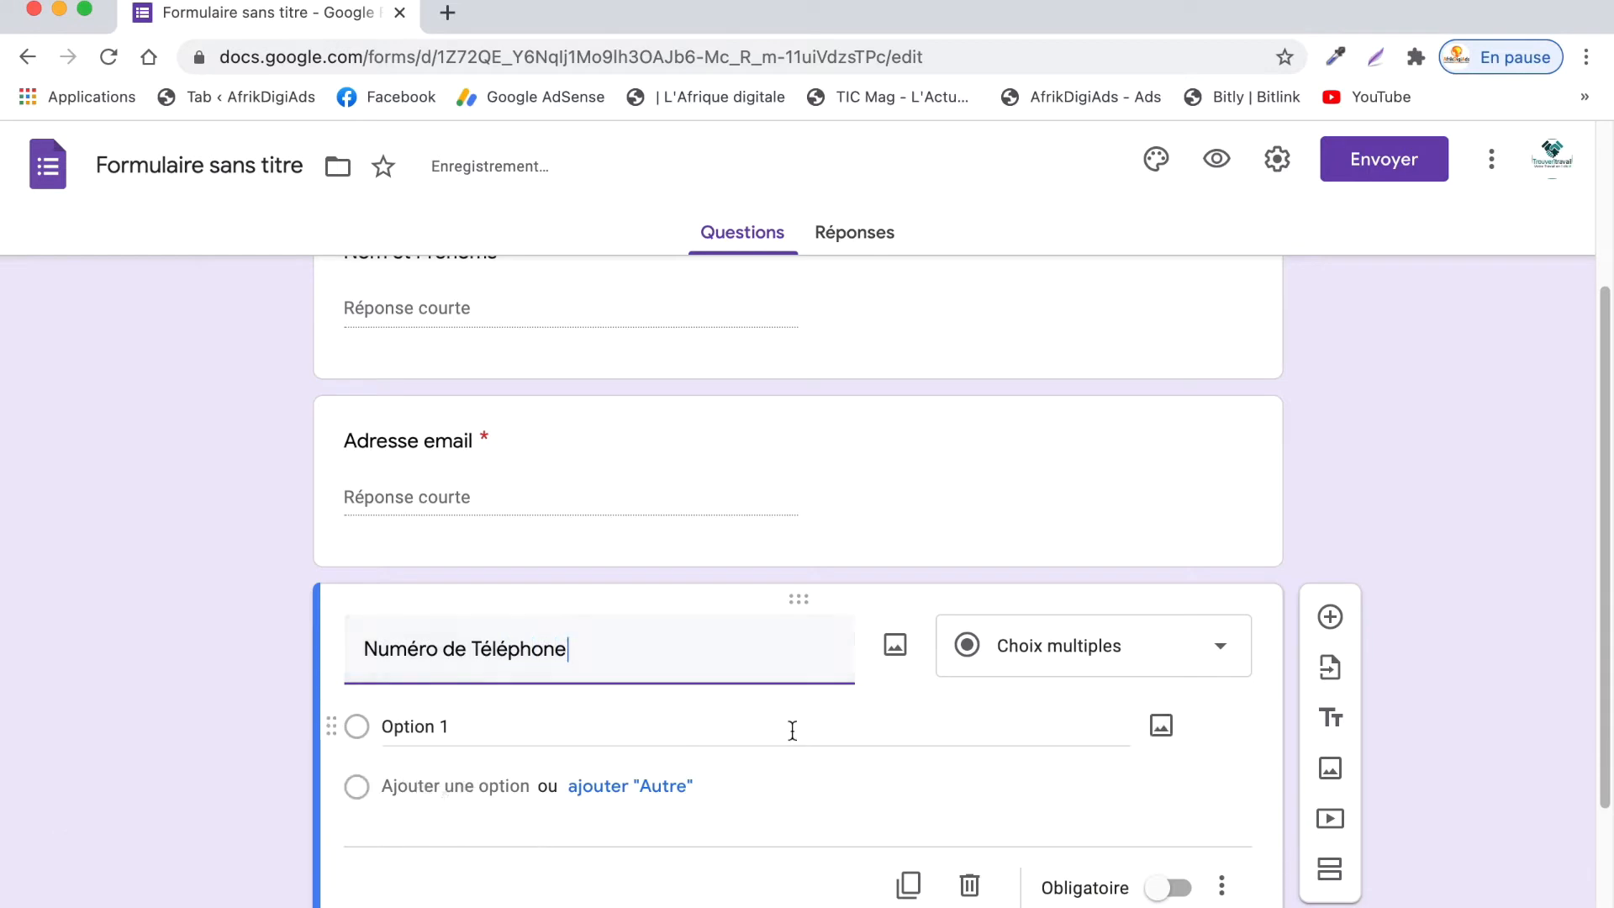
{"action": "left_click", "coordinate": [1137, 665]}
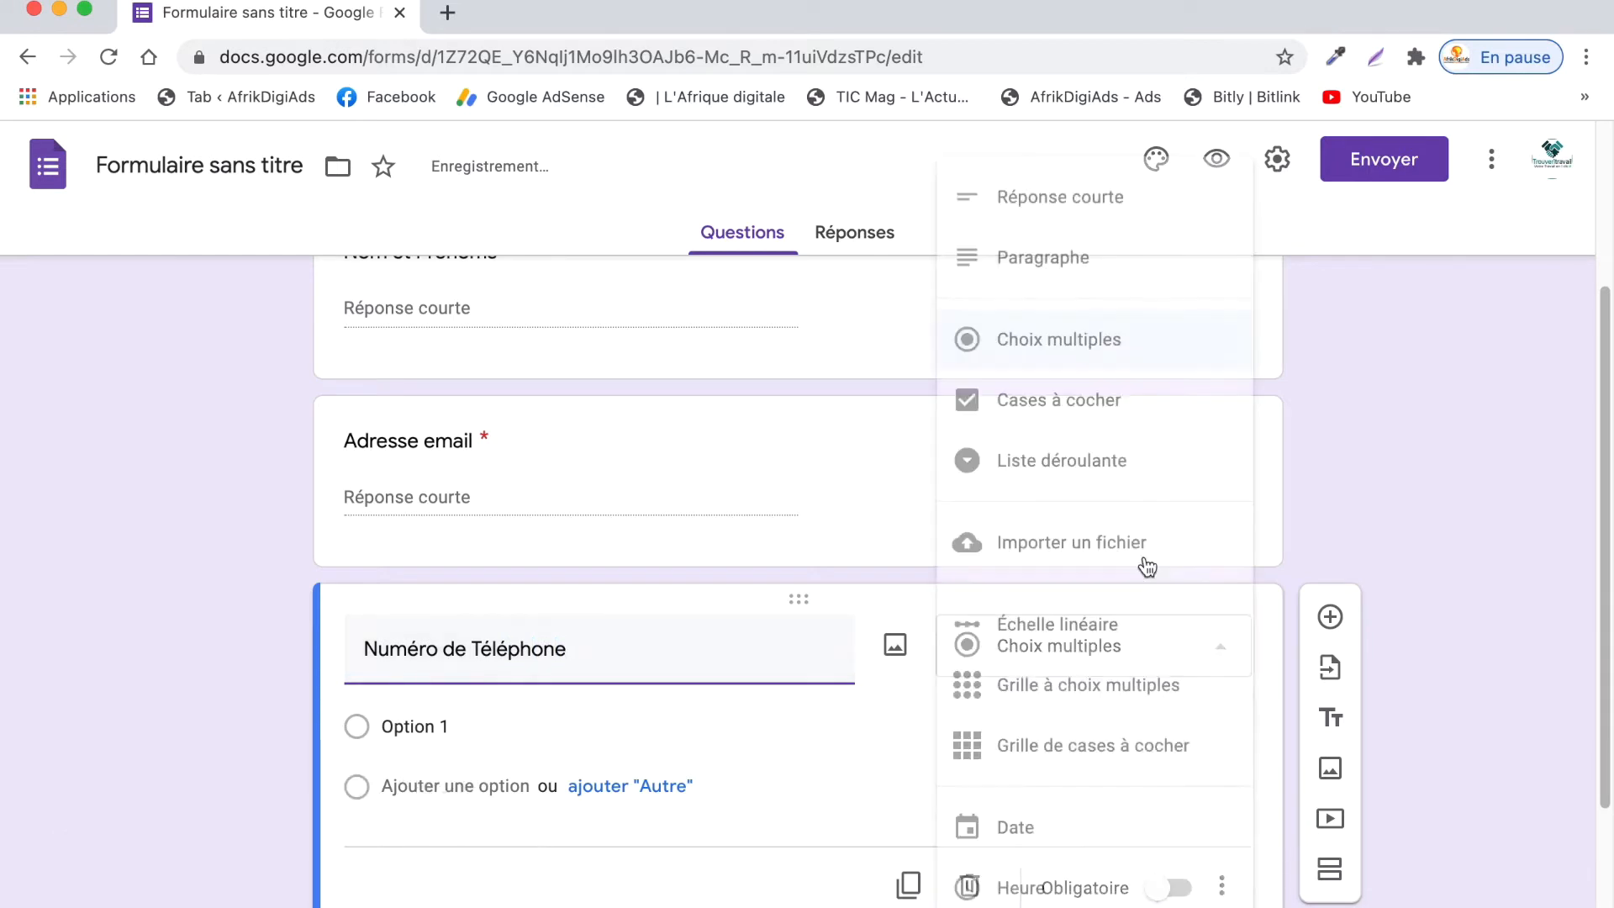
{"action": "left_click", "coordinate": [1092, 226]}
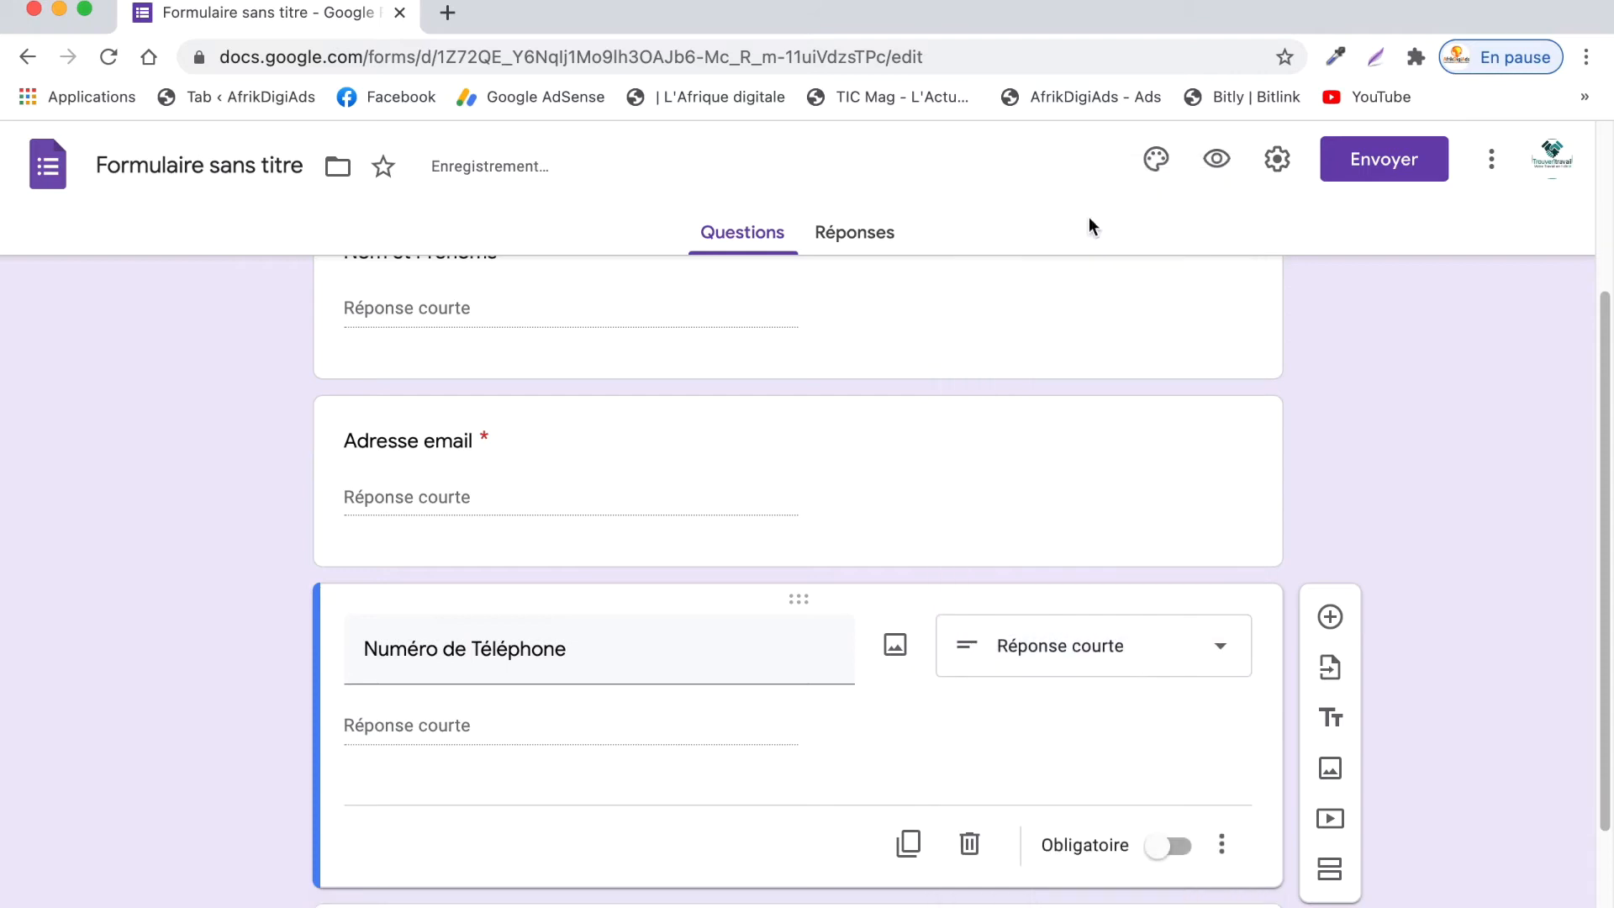
{"action": "left_click", "coordinate": [1168, 846]}
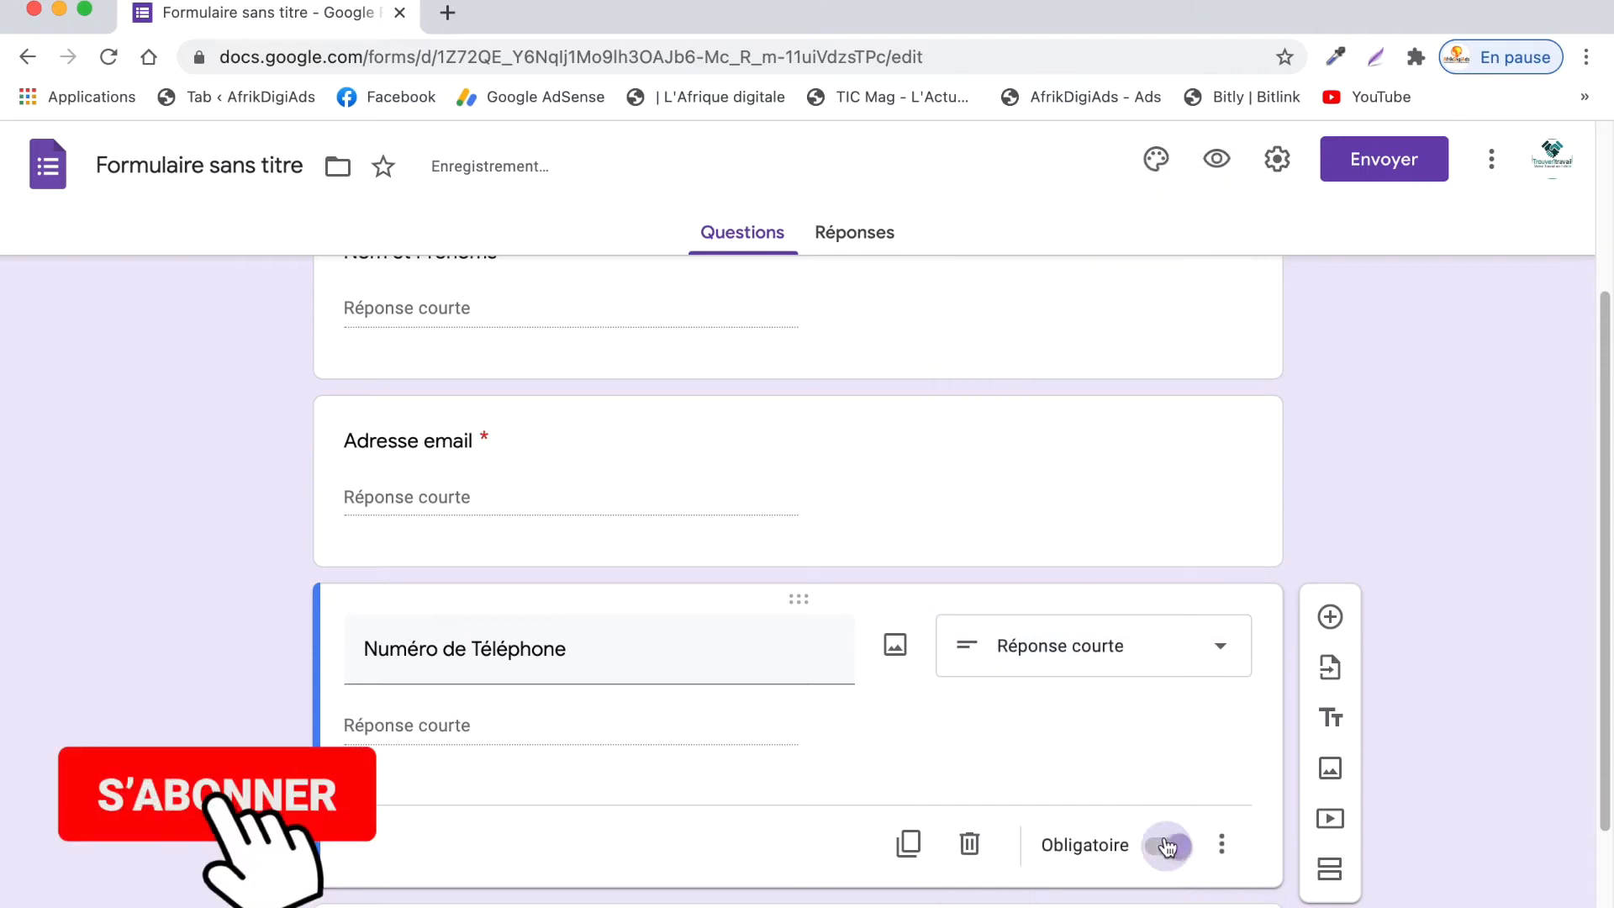
{"action": "scroll", "coordinate": [854, 730], "scroll_direction": "down", "scroll_amount": 3}
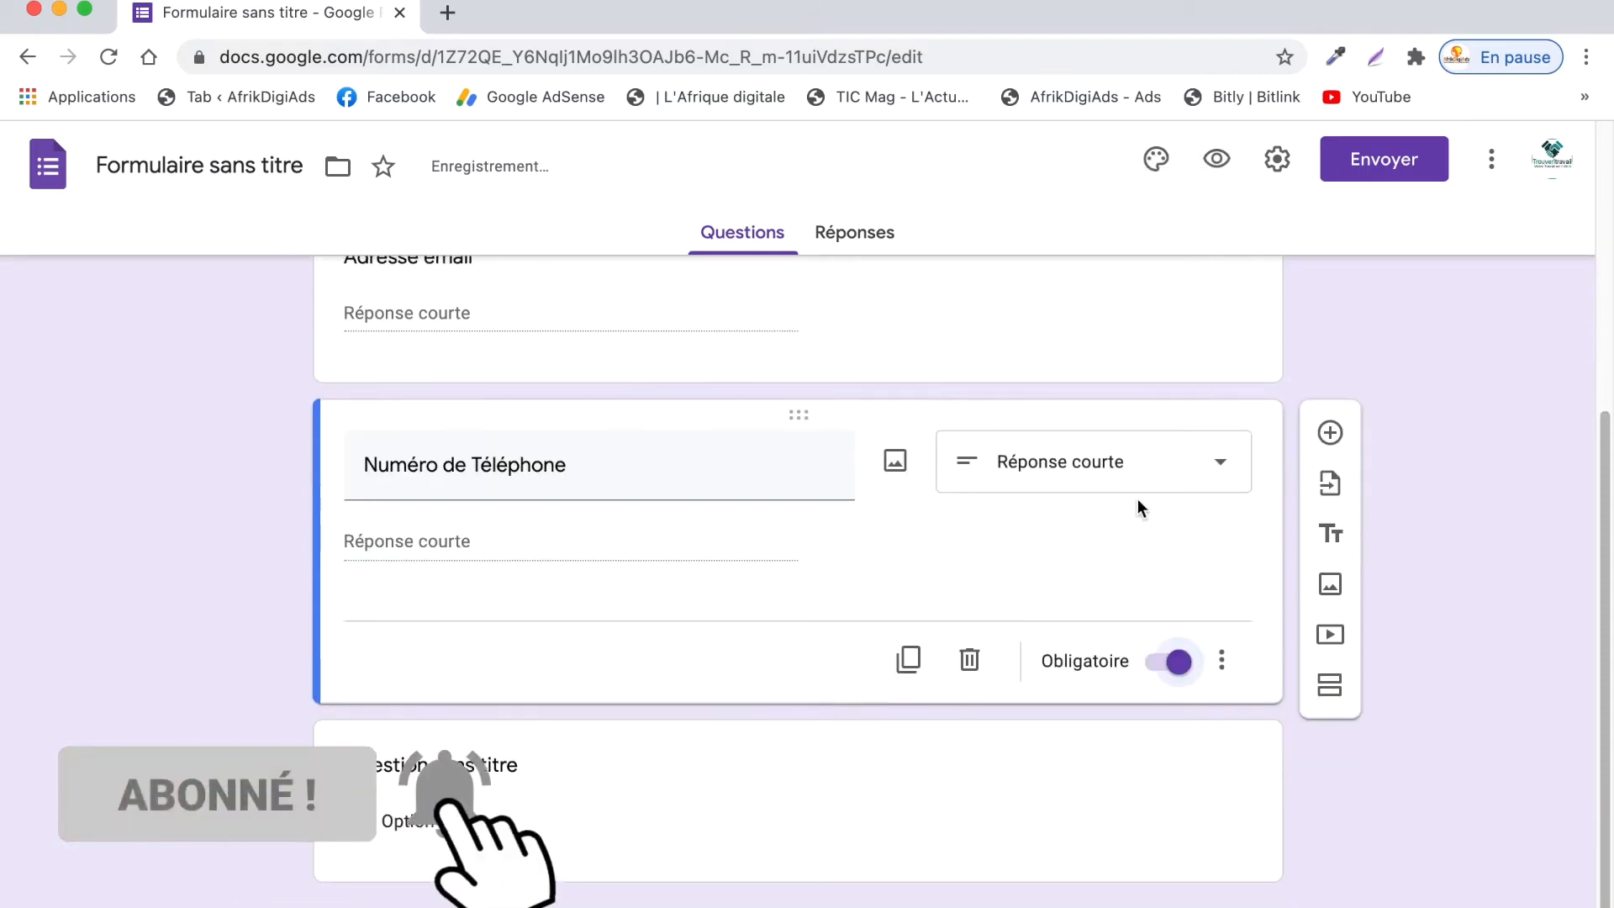
{"action": "scroll", "coordinate": [1137, 497], "scroll_direction": "up", "scroll_amount": 5}
- Add the question 'Dans quel pays êtes-vous?' with choices Côte D'Ivoire, Sénégal, Burkina Faso
{"action": "left_click", "coordinate": [1333, 682]}
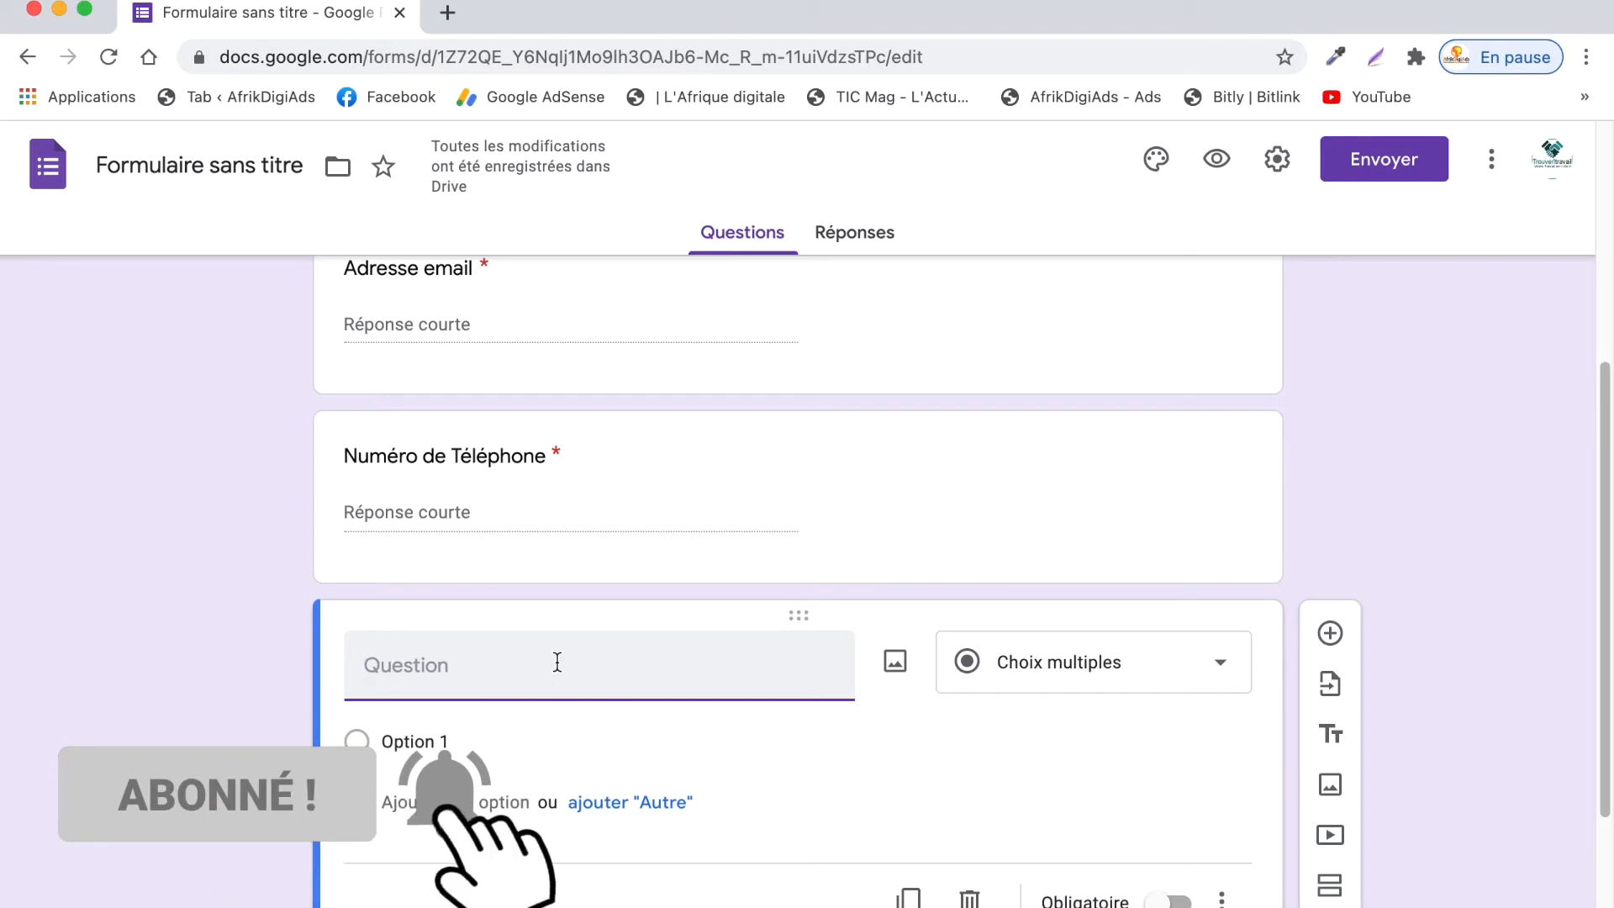
{"action": "type", "text": "Dans quel pay"}
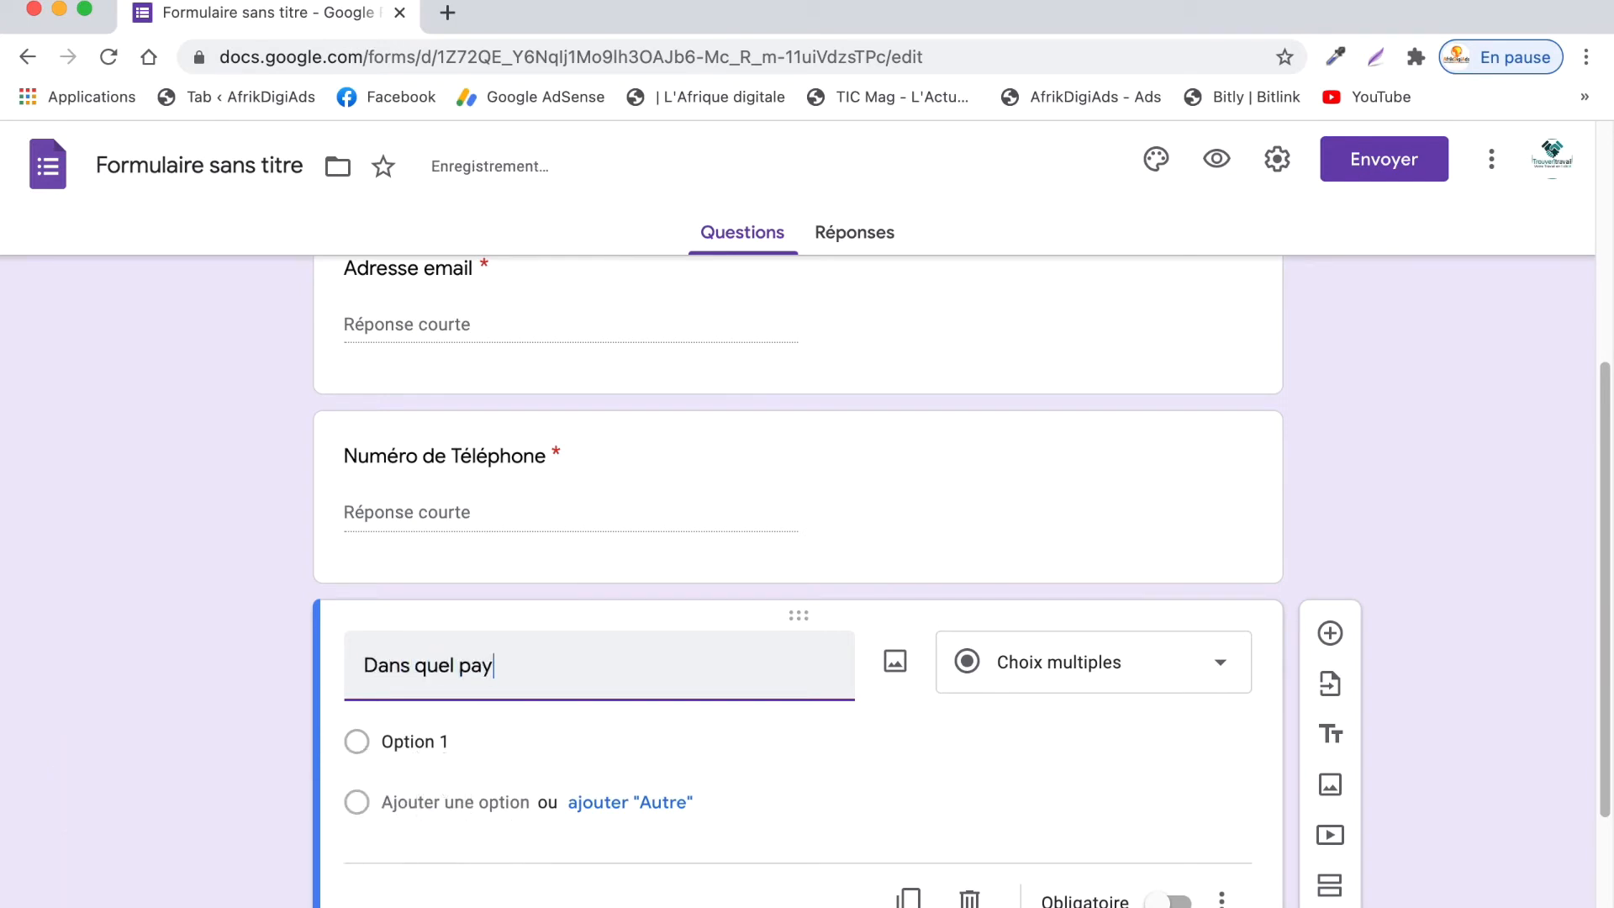
{"action": "type", "text": "s êtes-vous?"}
{"action": "left_click", "coordinate": [577, 742]}
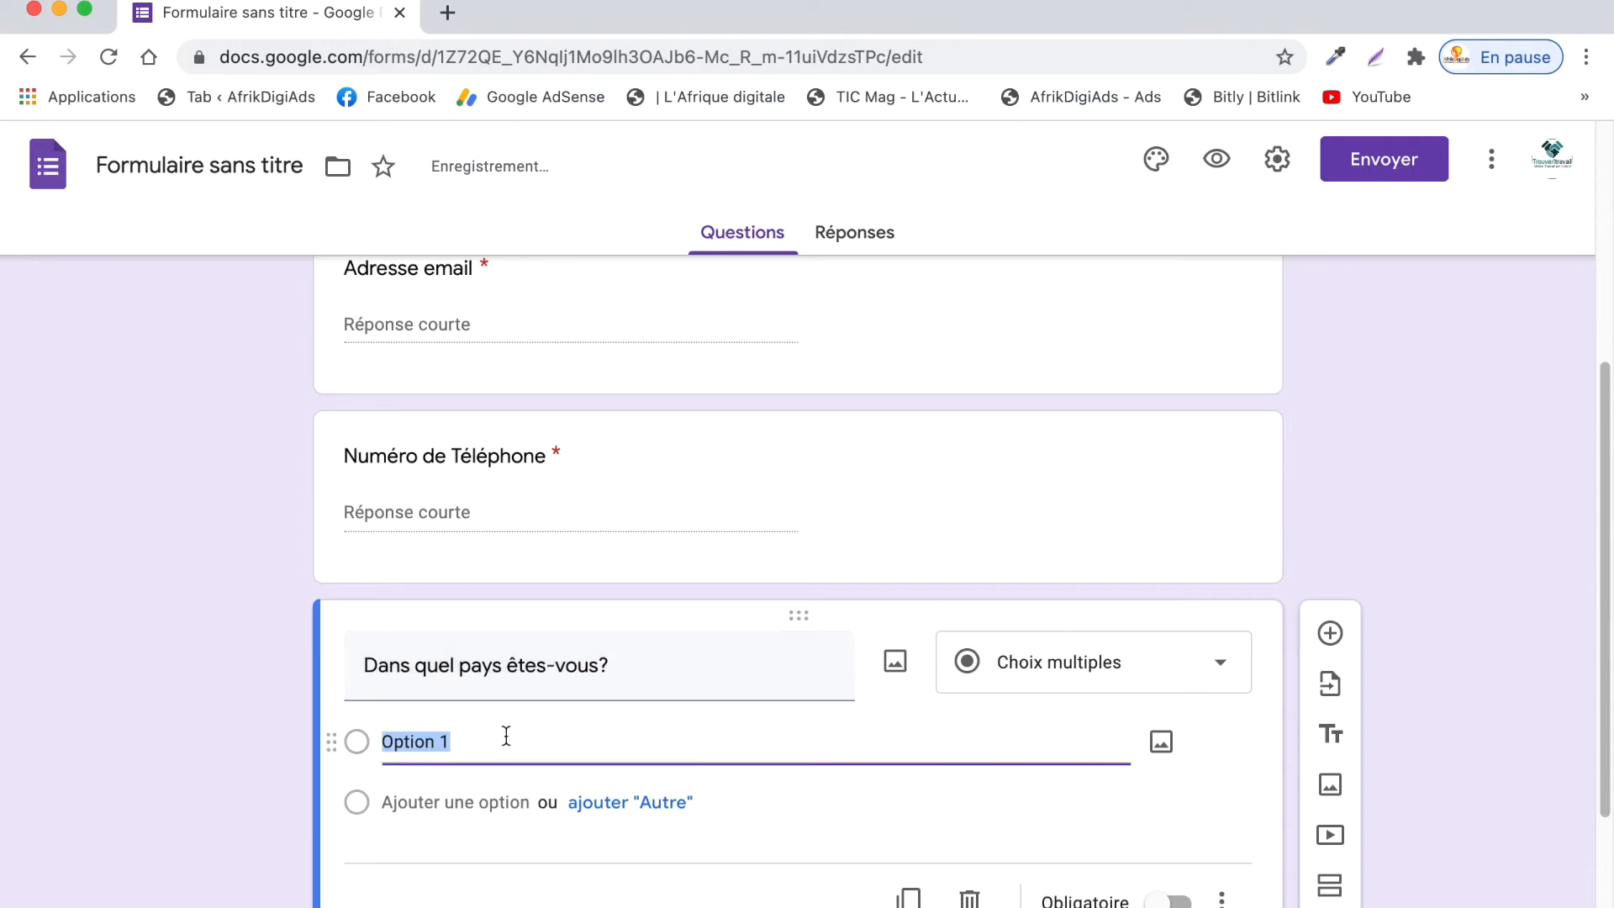
{"action": "type", "text": "Côte D'Ivoire"}
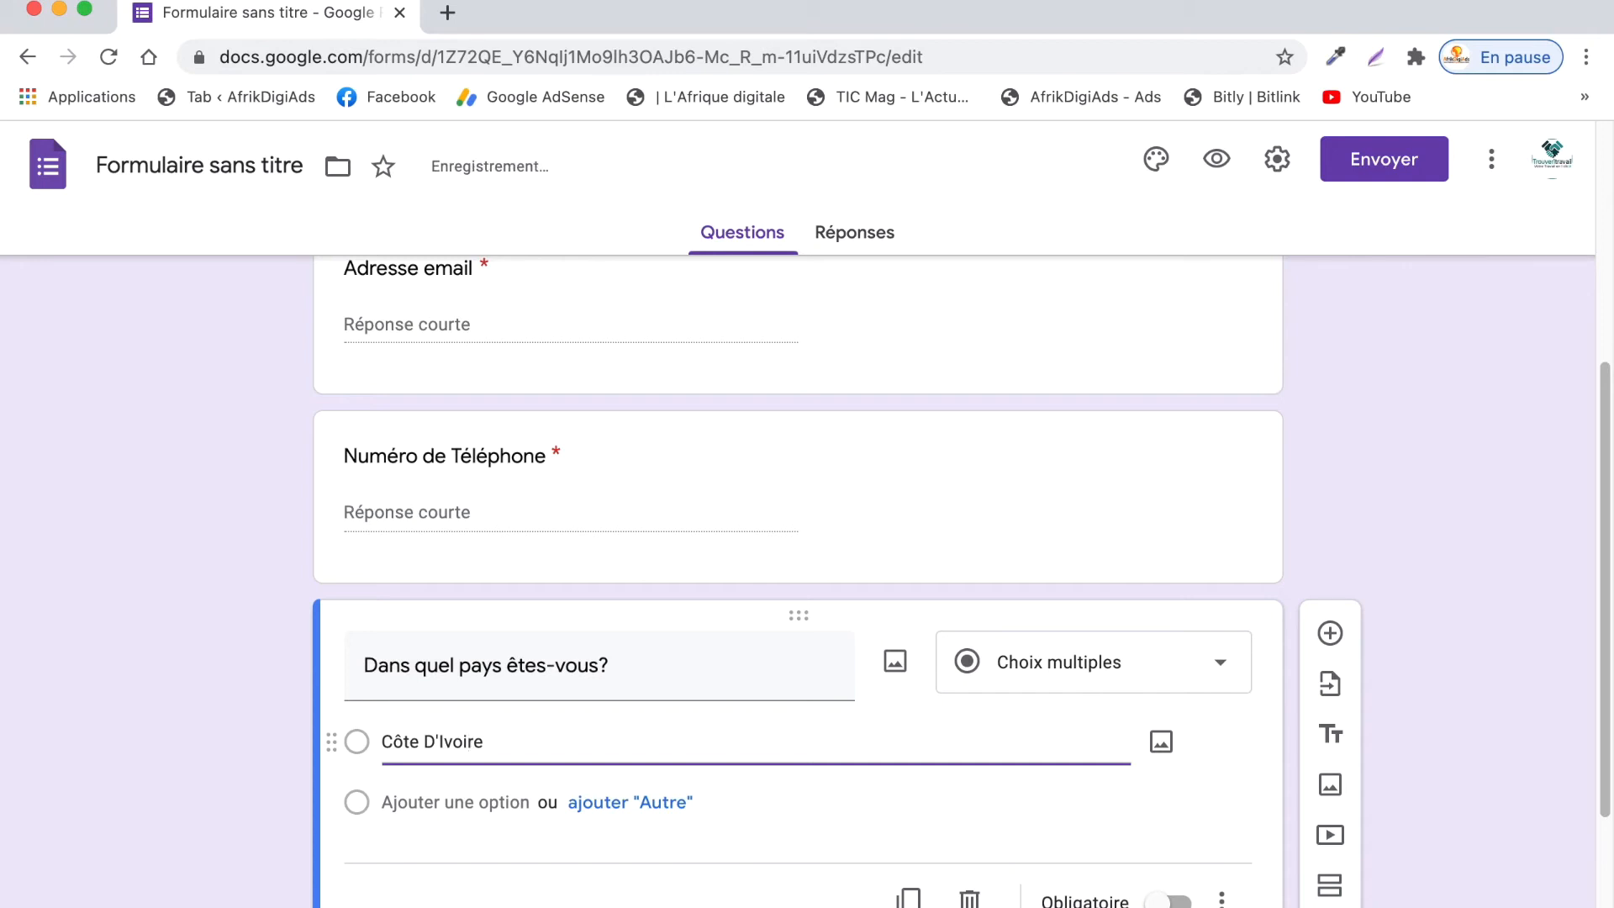
{"action": "left_click", "coordinate": [517, 800]}
{"action": "type", "text": "Sénégal"}
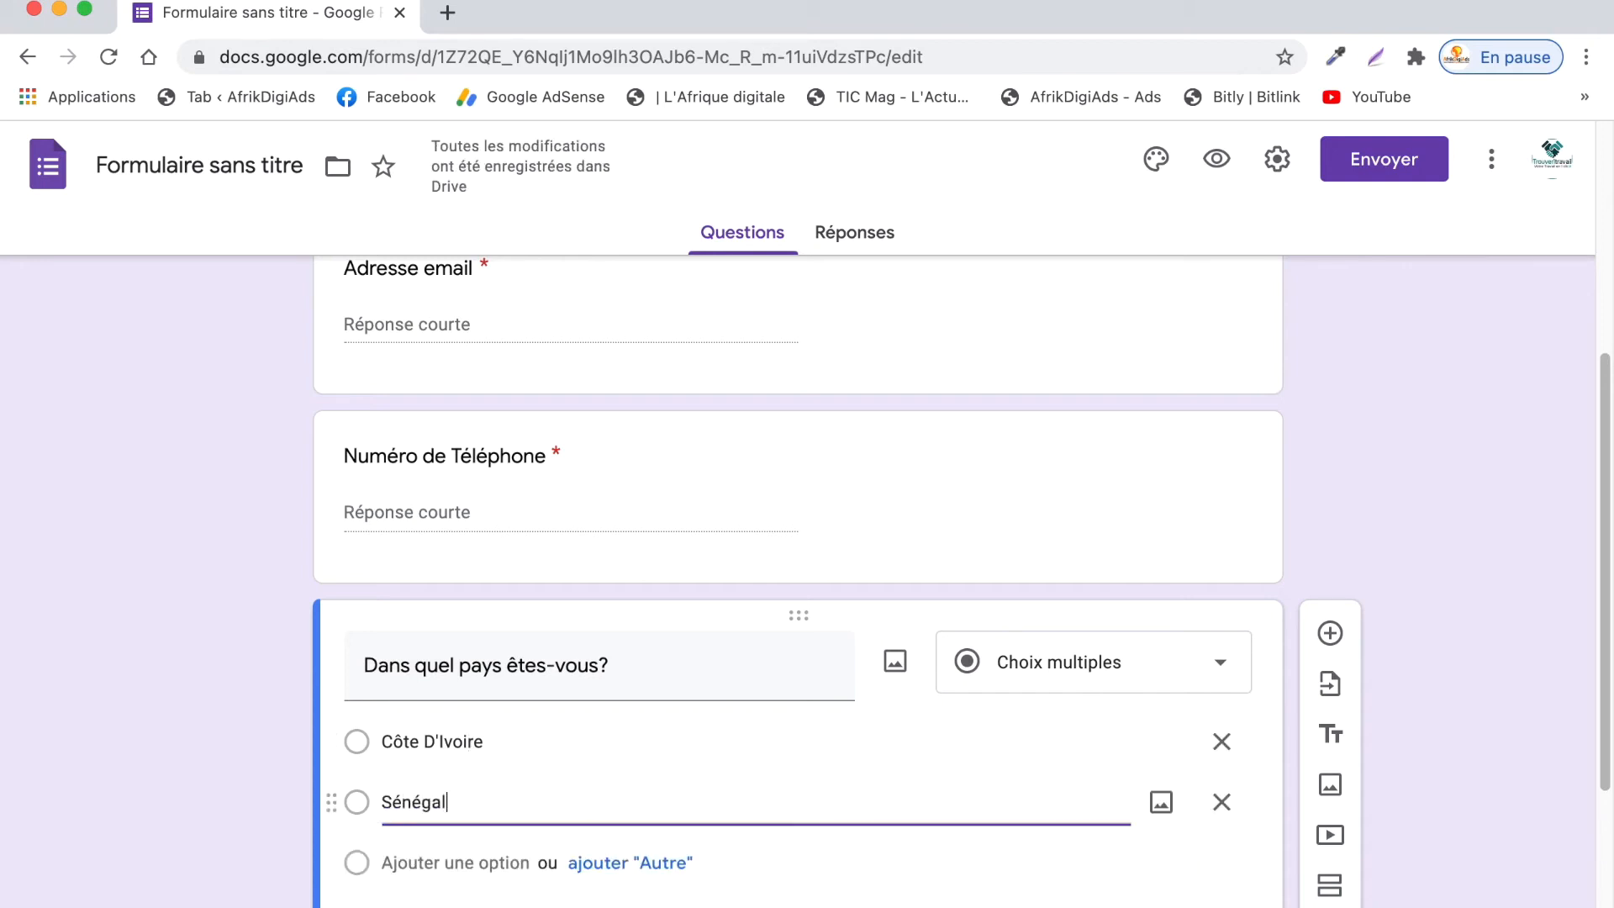
{"action": "left_click", "coordinate": [516, 868]}
{"action": "type", "text": "Burkinaf"}
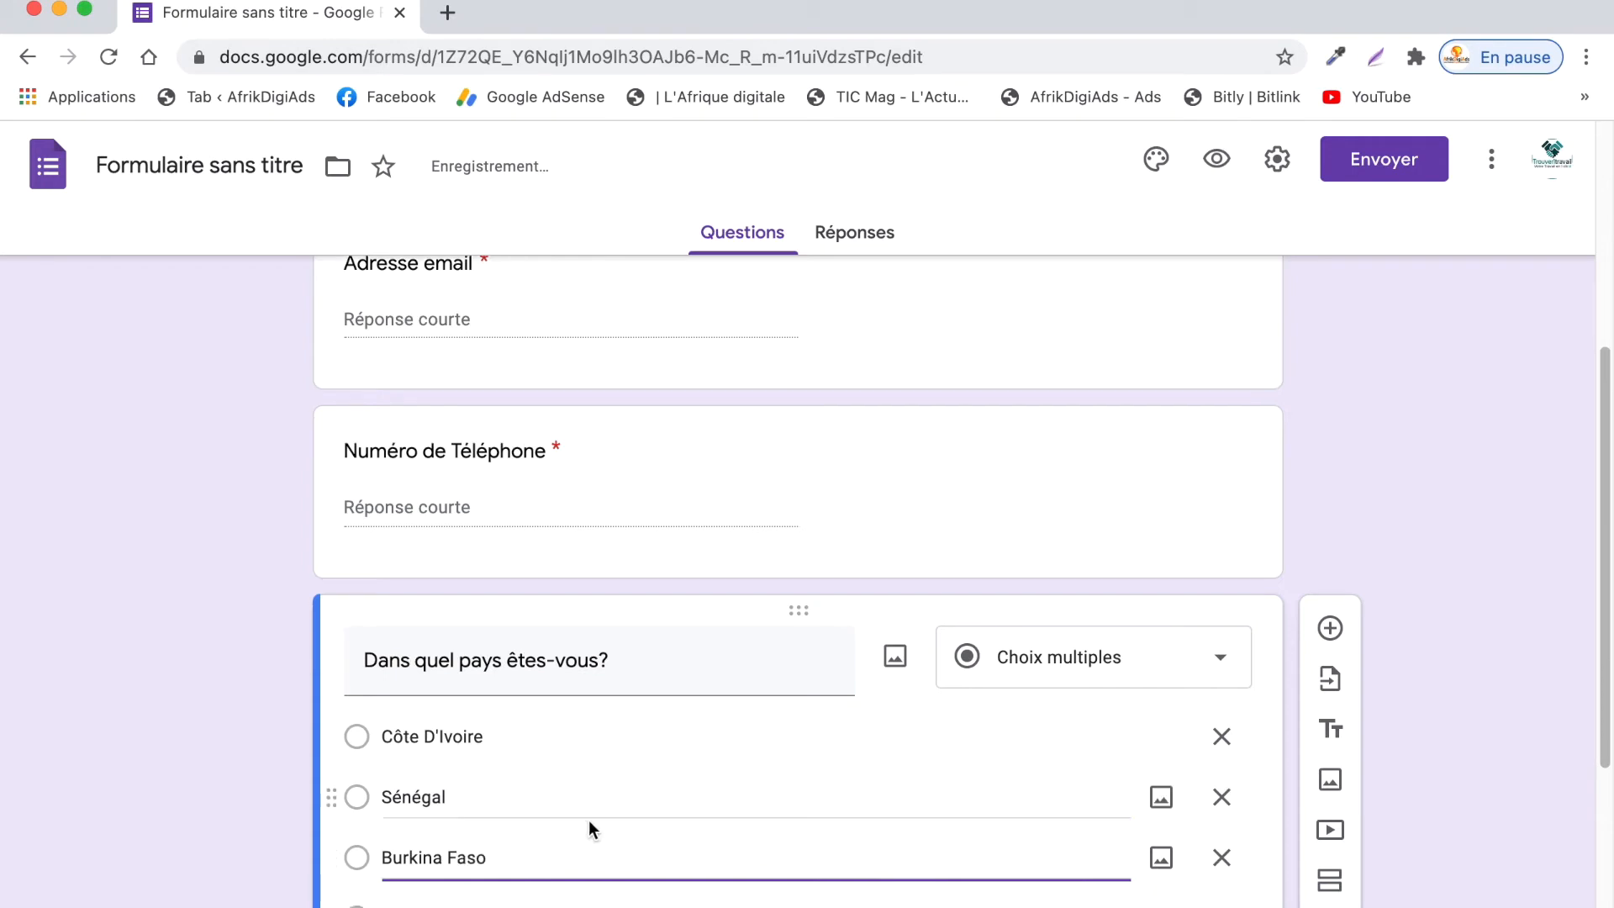
- Add choices Mali and Togo and make the country question required
{"action": "scroll", "coordinate": [588, 820], "scroll_direction": "down", "scroll_amount": 3}
{"action": "left_click", "coordinate": [486, 730]}
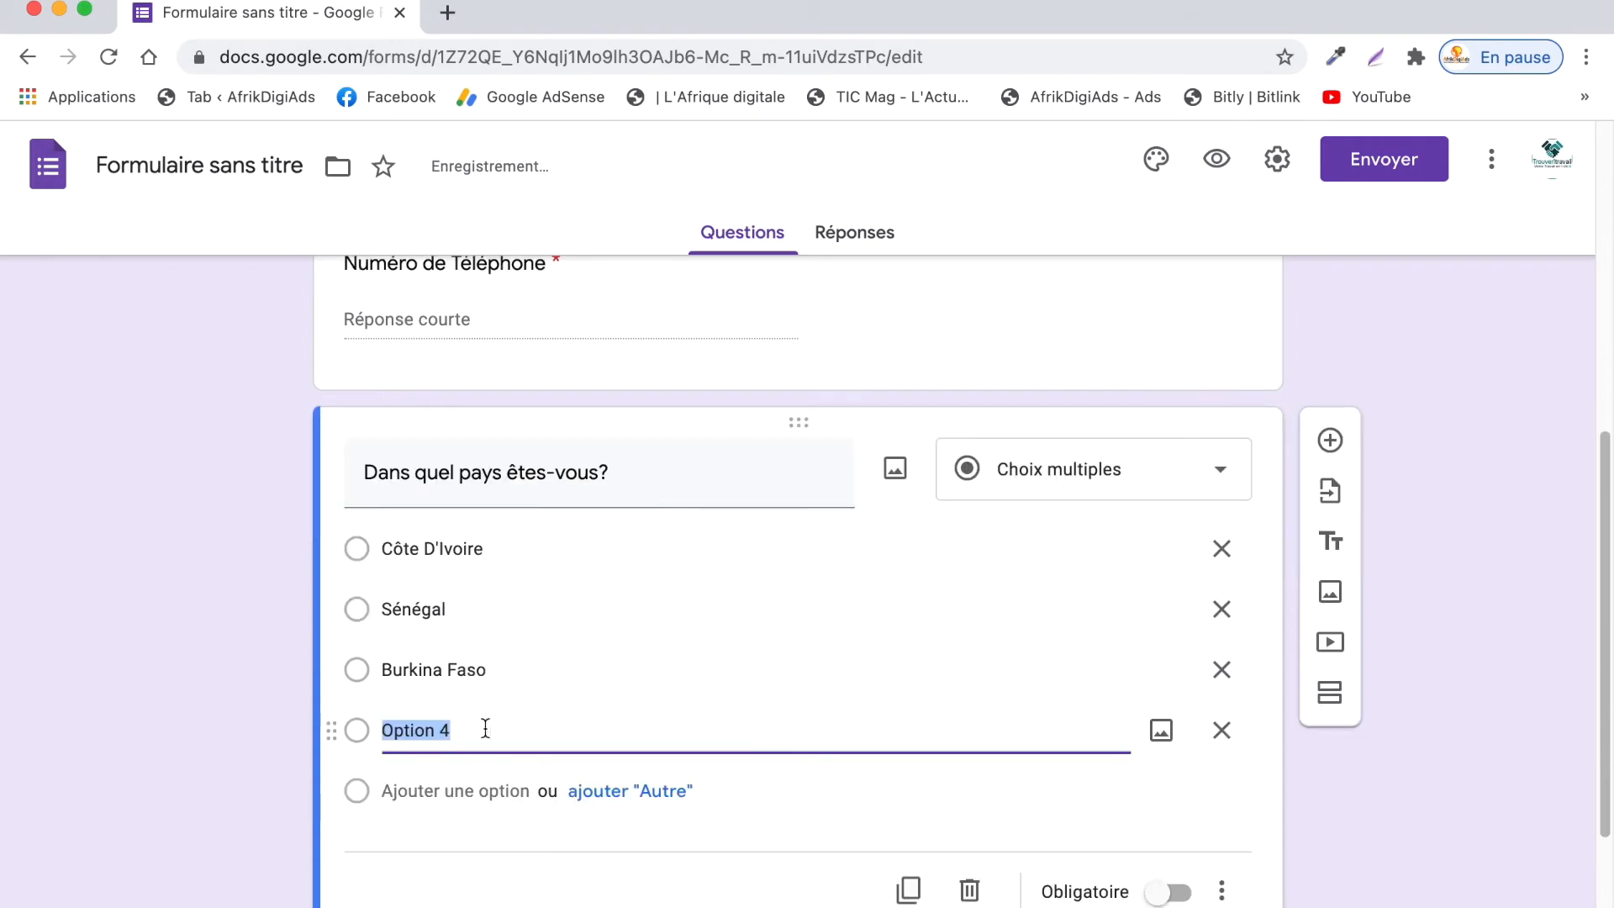
{"action": "key", "text": "BackSpace"}
{"action": "type", "text": "Mali"}
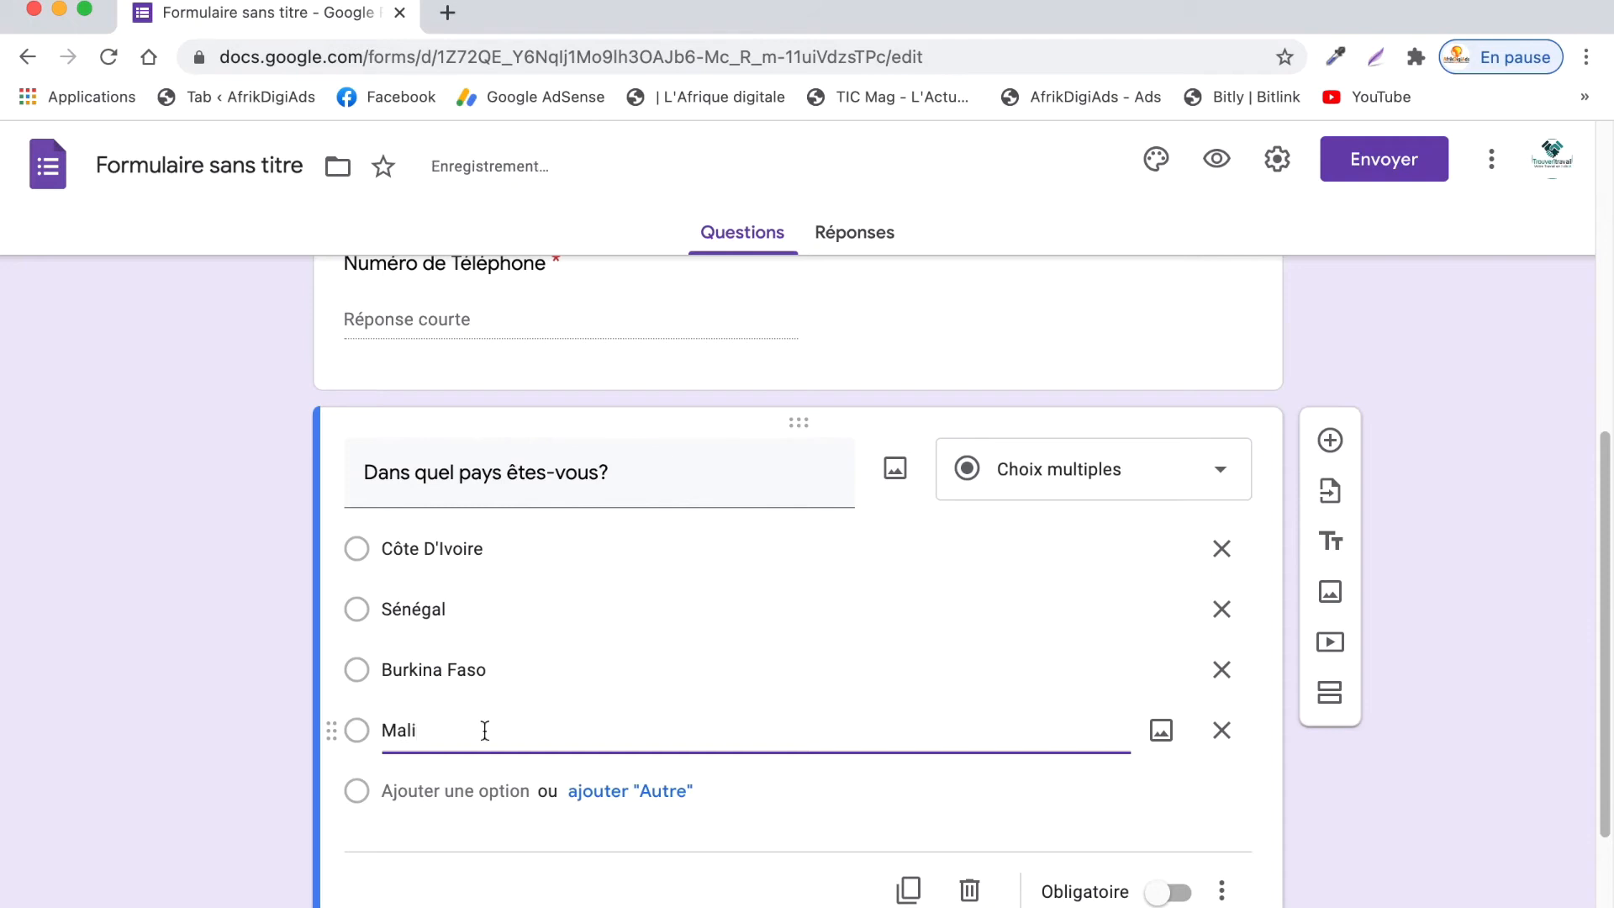
{"action": "left_click", "coordinate": [484, 788]}
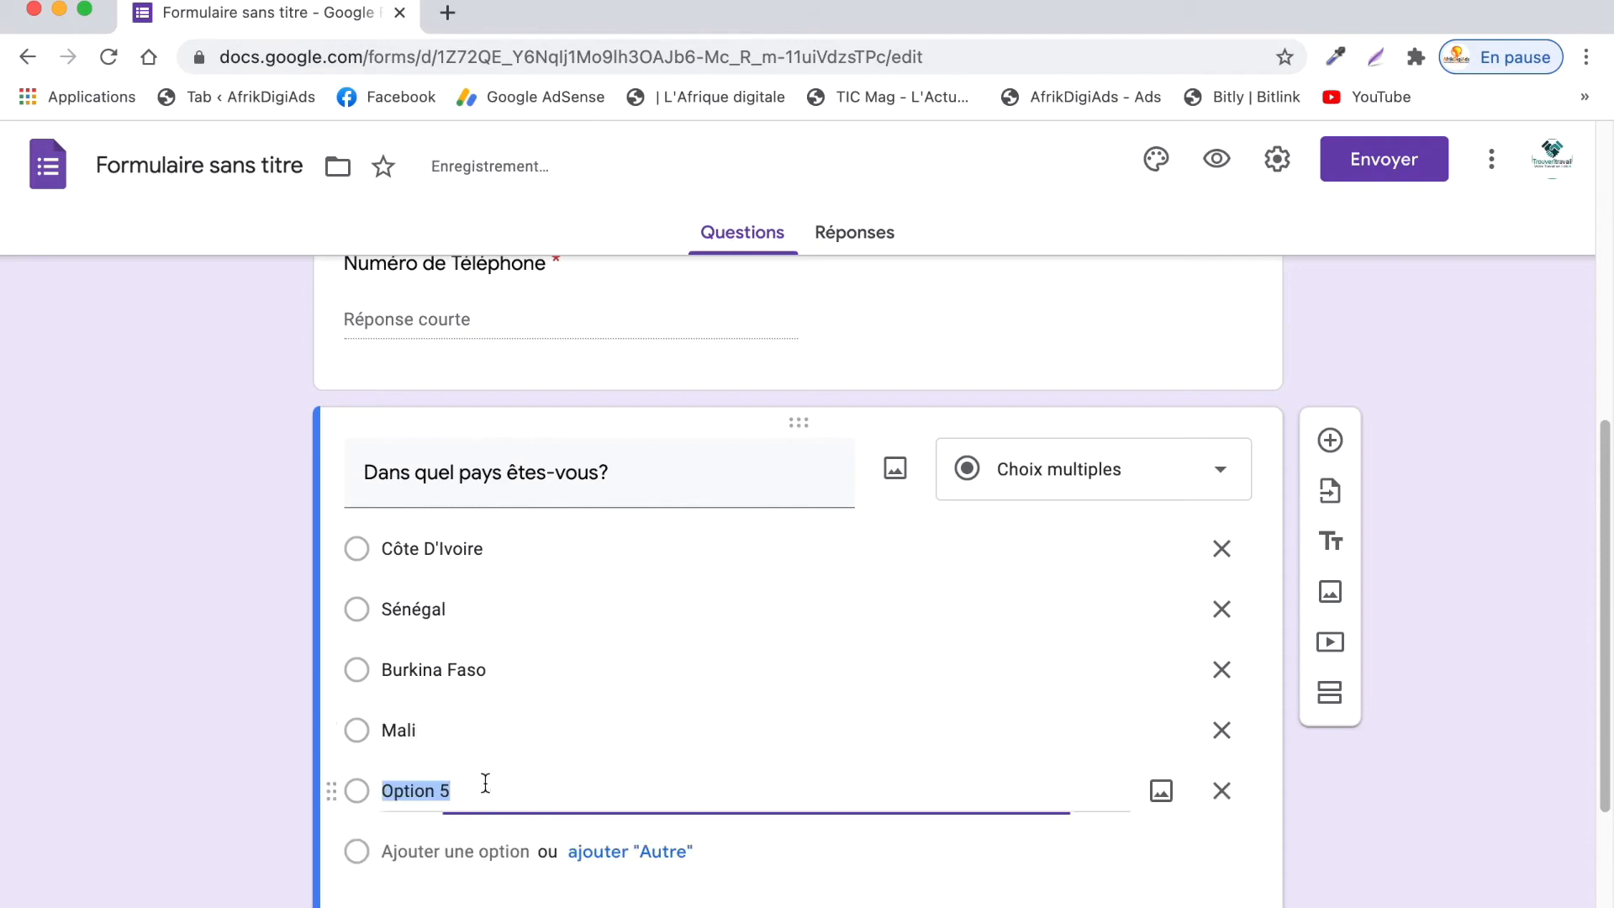
{"action": "type", "text": "Togo"}
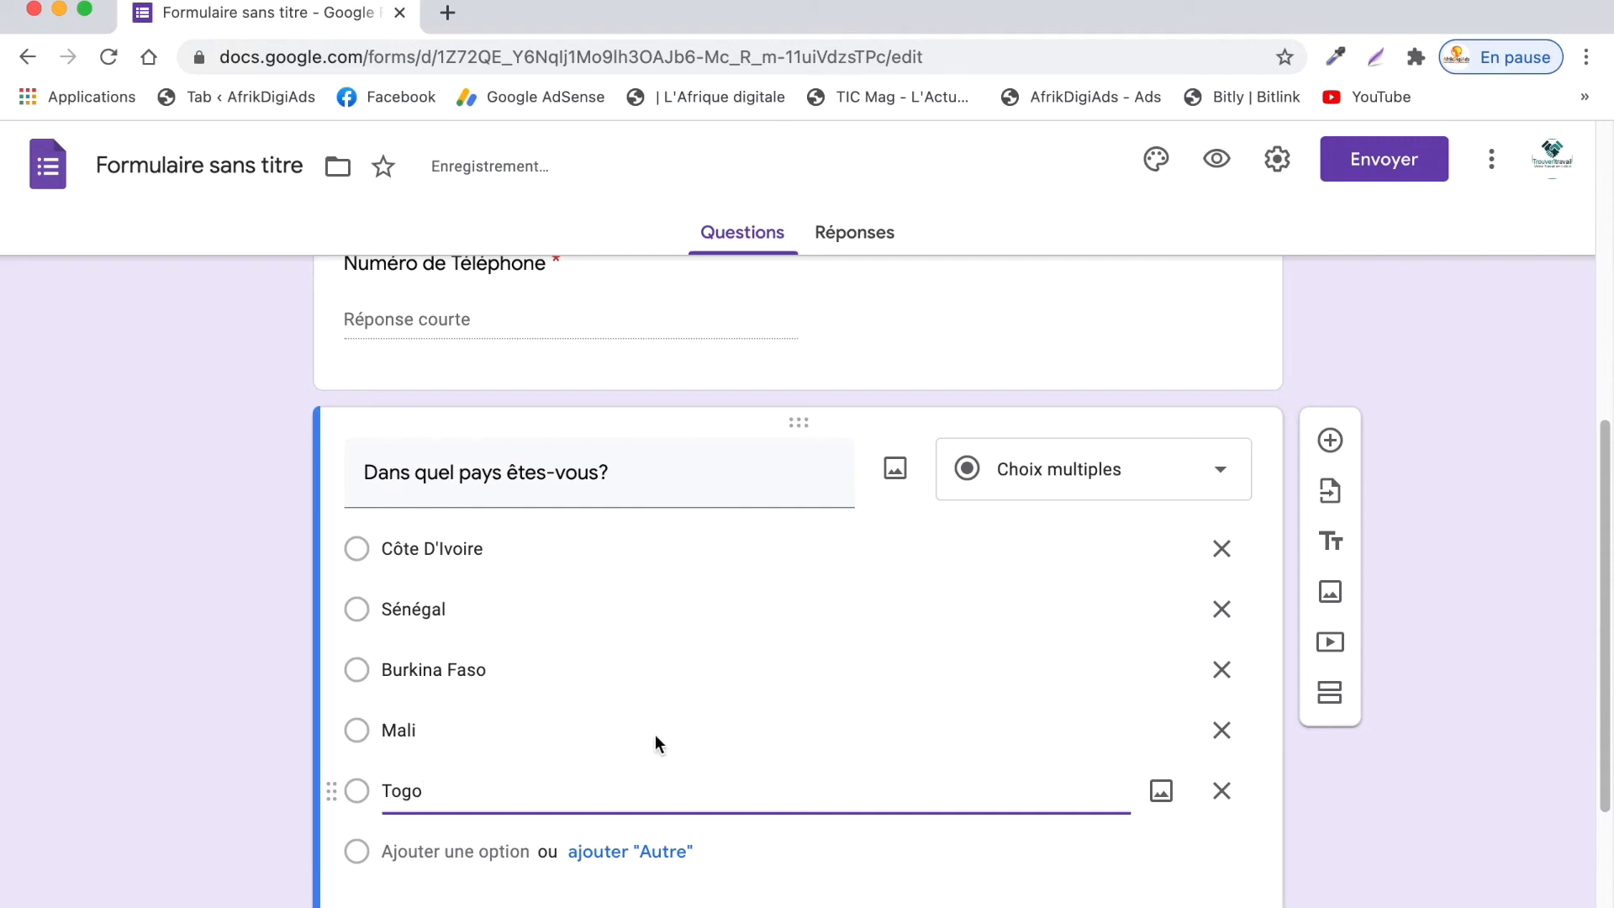
{"action": "scroll", "coordinate": [656, 743], "scroll_direction": "down", "scroll_amount": 2}
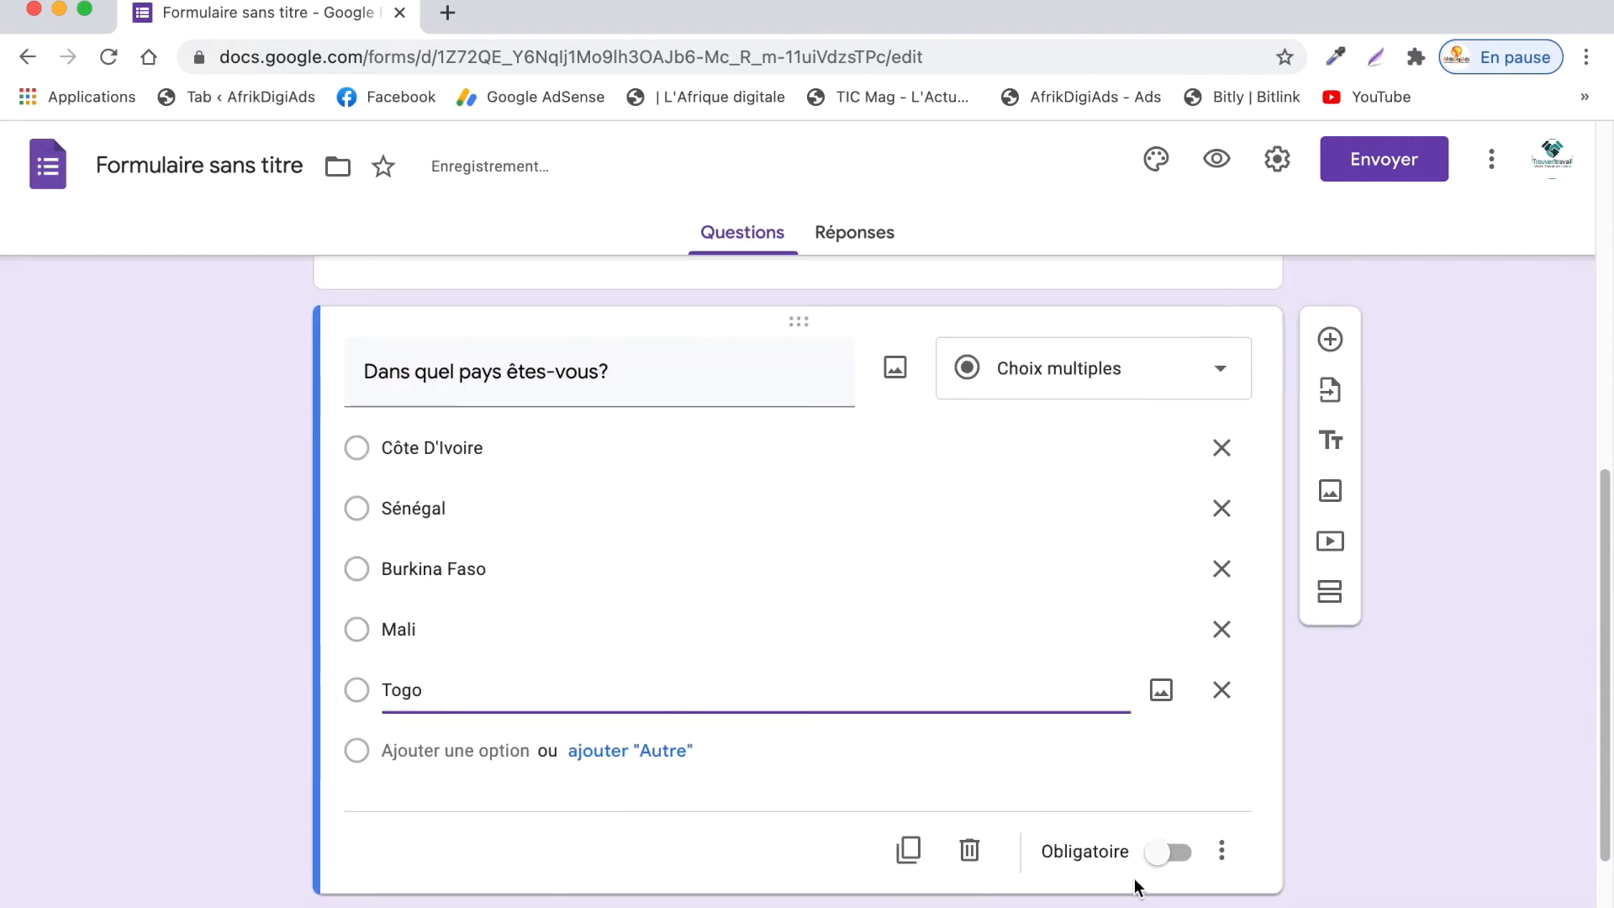
{"action": "left_click", "coordinate": [1165, 854]}
{"action": "scroll", "coordinate": [654, 704], "scroll_direction": "down", "scroll_amount": 2}
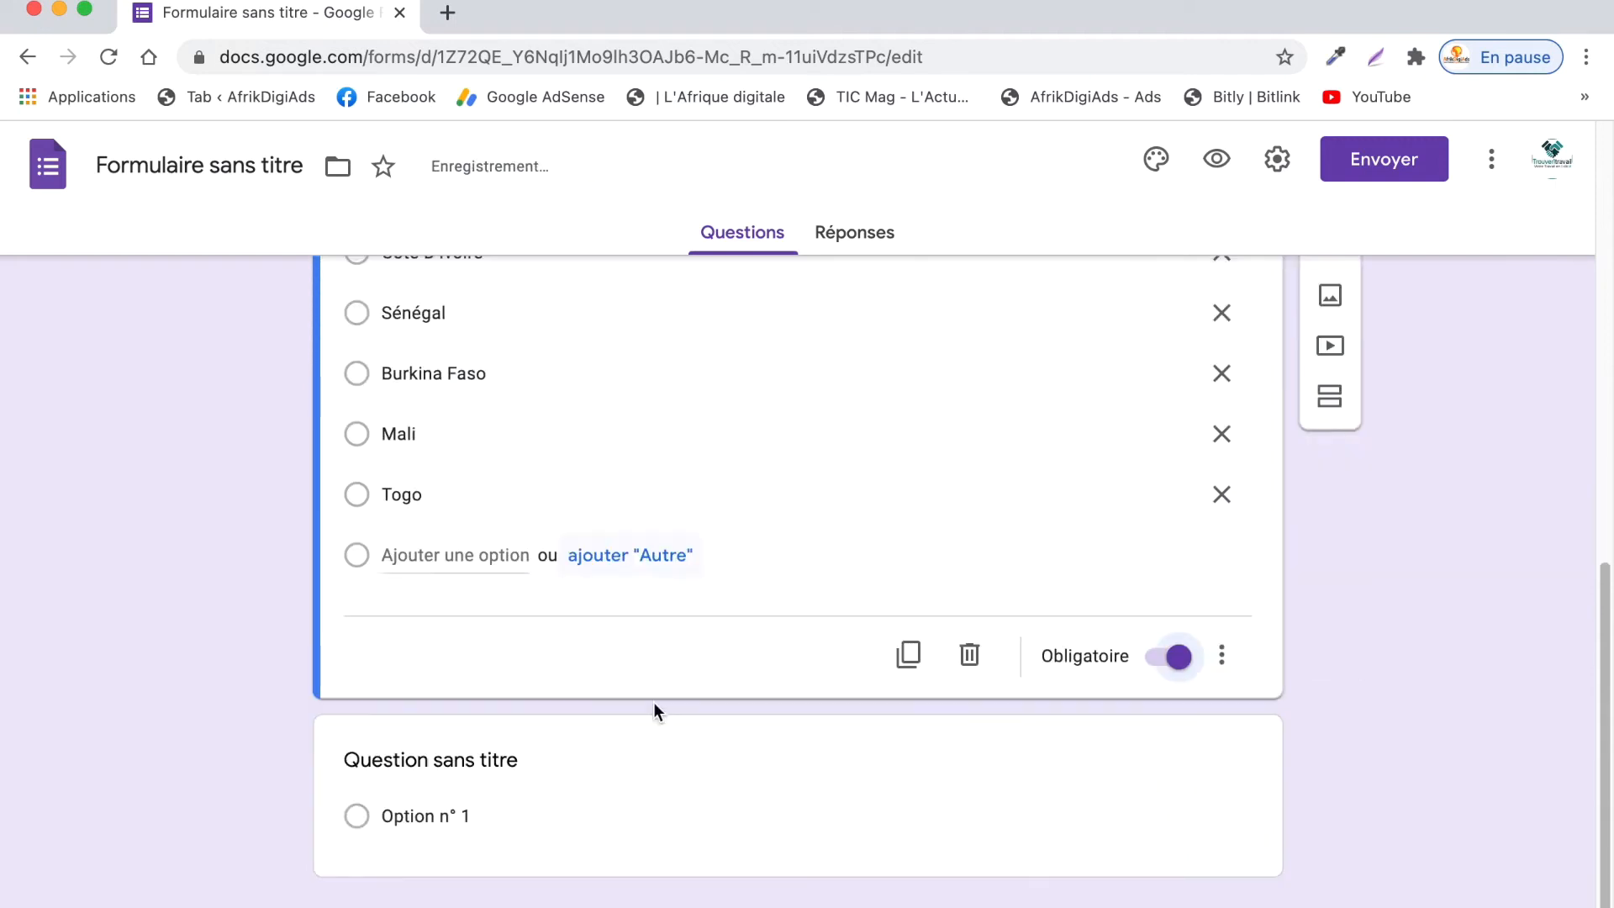
- Set the last question's type to Paragraphe and title it 'Commentaire'
{"action": "left_click", "coordinate": [1031, 778]}
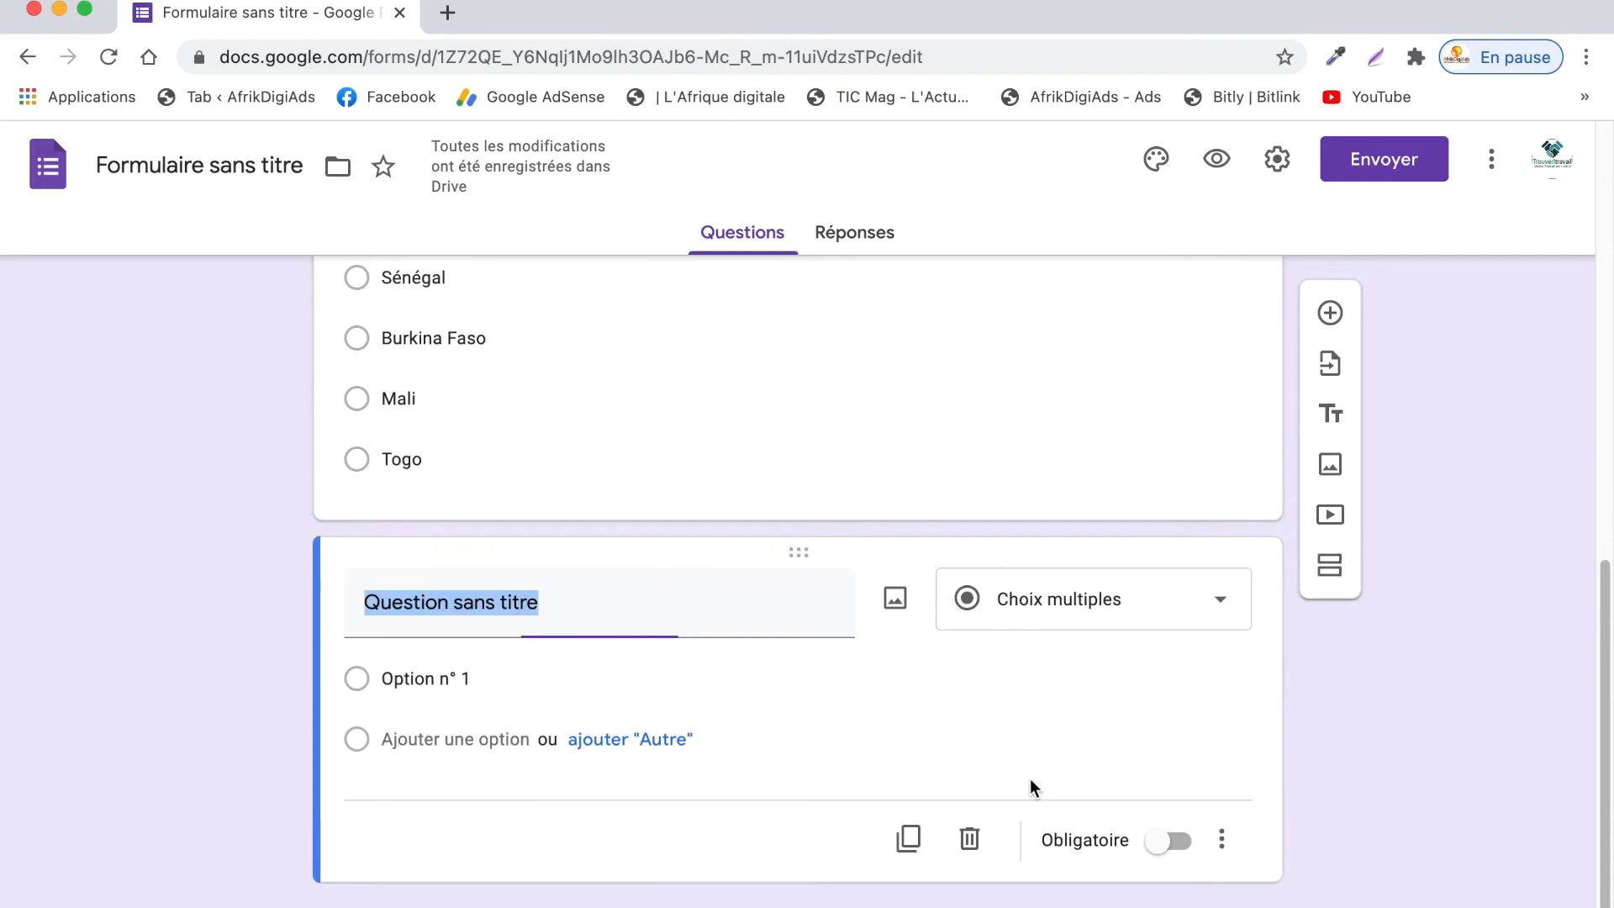
{"action": "scroll", "coordinate": [628, 549], "scroll_direction": "up", "scroll_amount": 3}
{"action": "scroll", "coordinate": [730, 493], "scroll_direction": "down", "scroll_amount": 2}
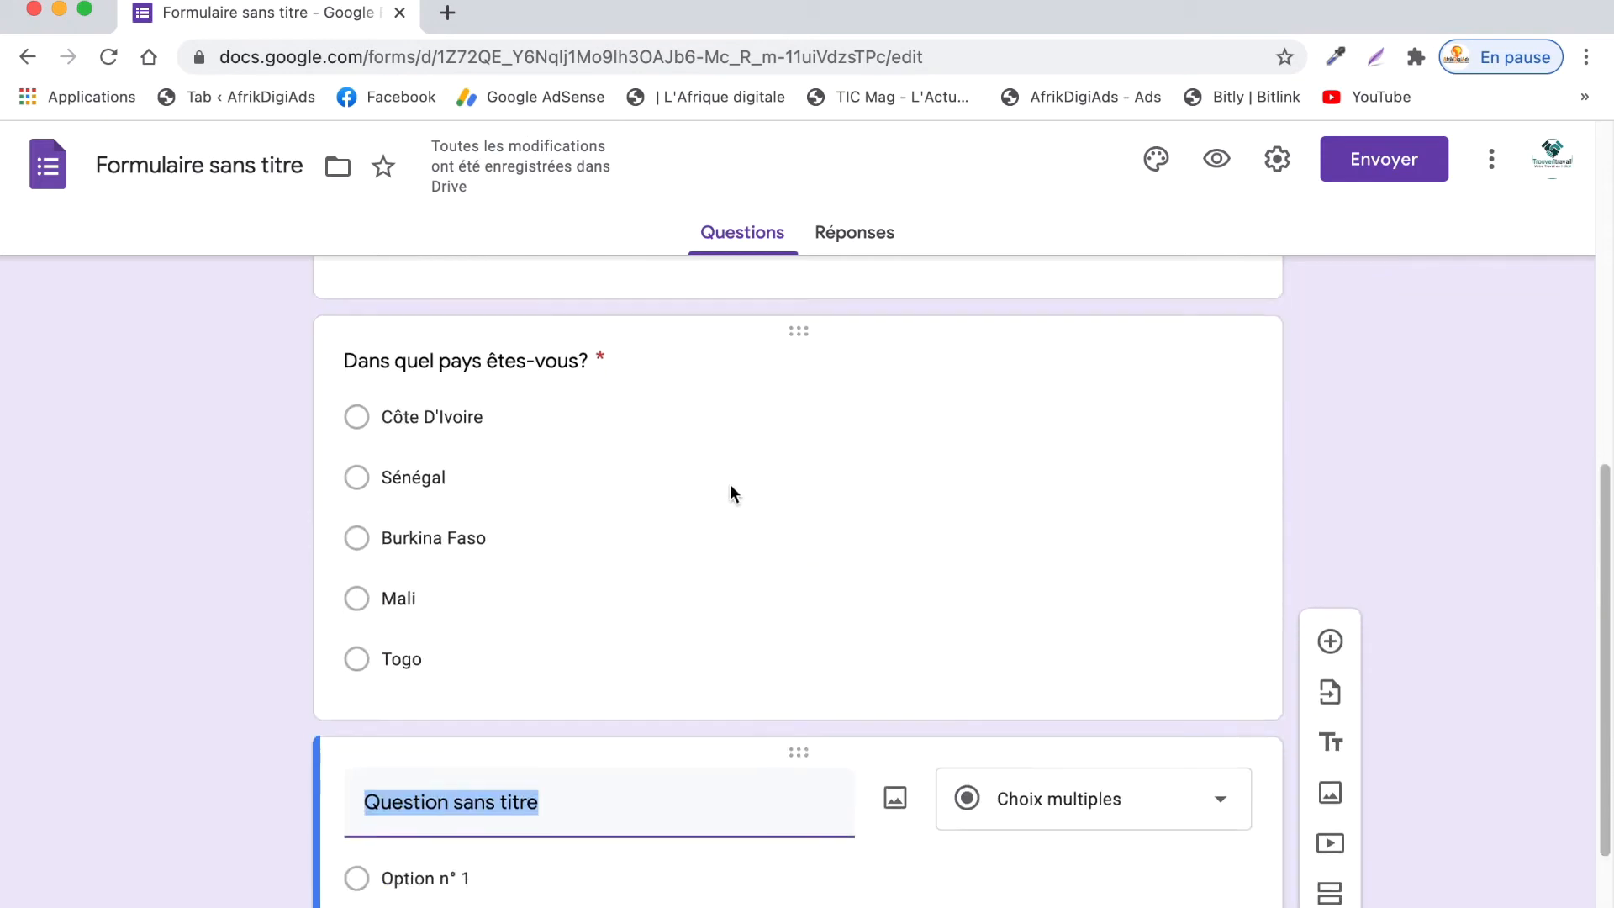
{"action": "left_click", "coordinate": [1064, 701]}
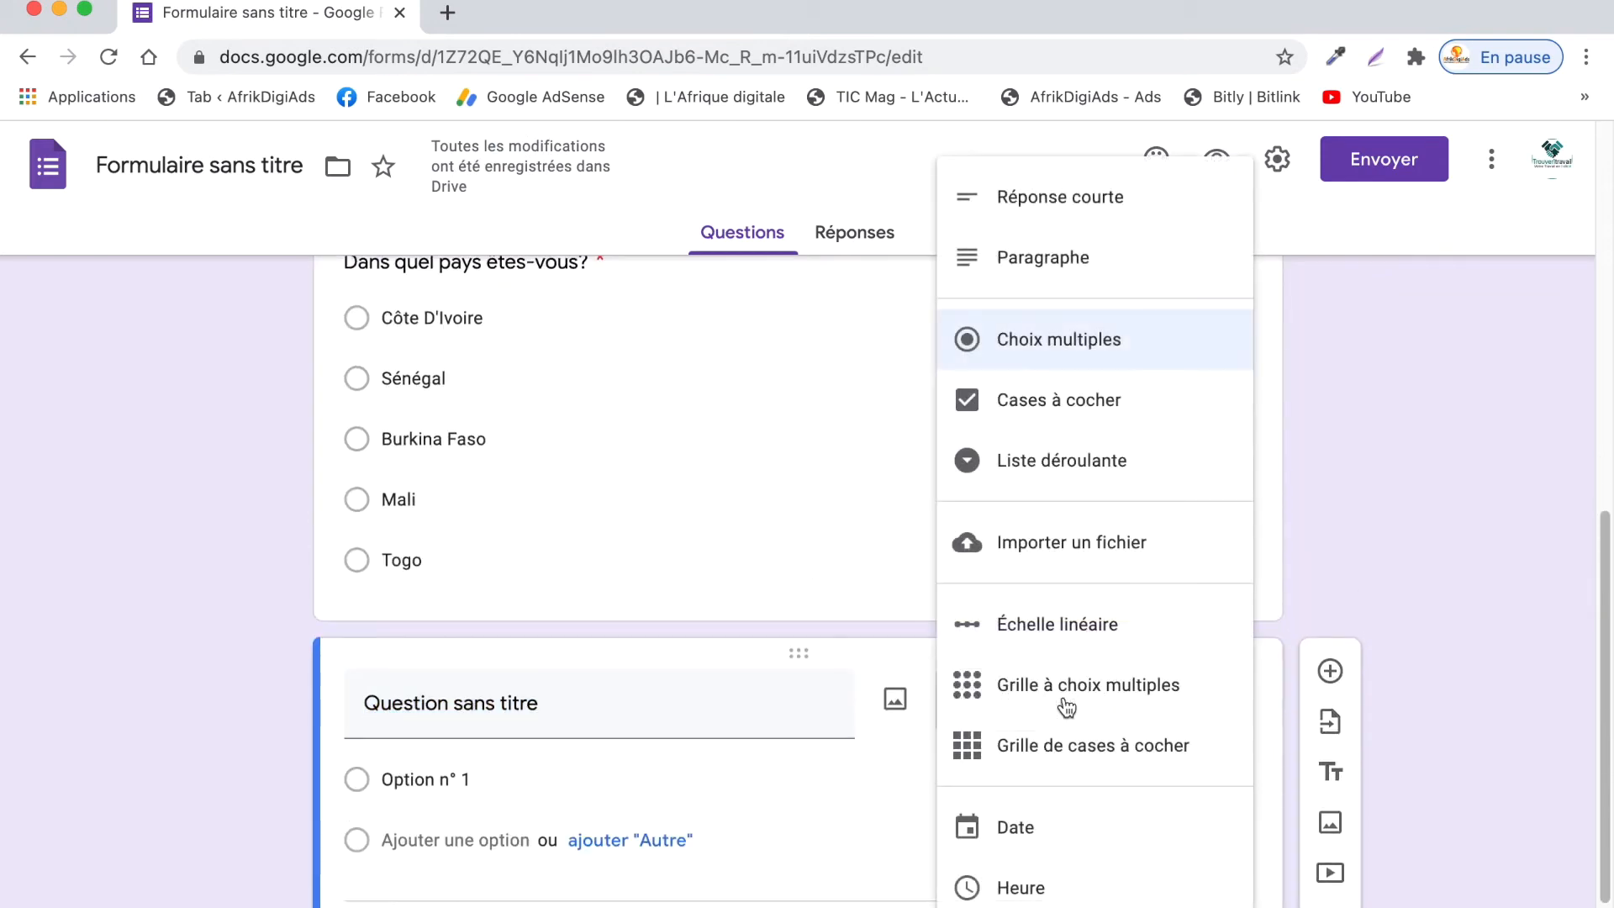
{"action": "left_click", "coordinate": [1092, 269]}
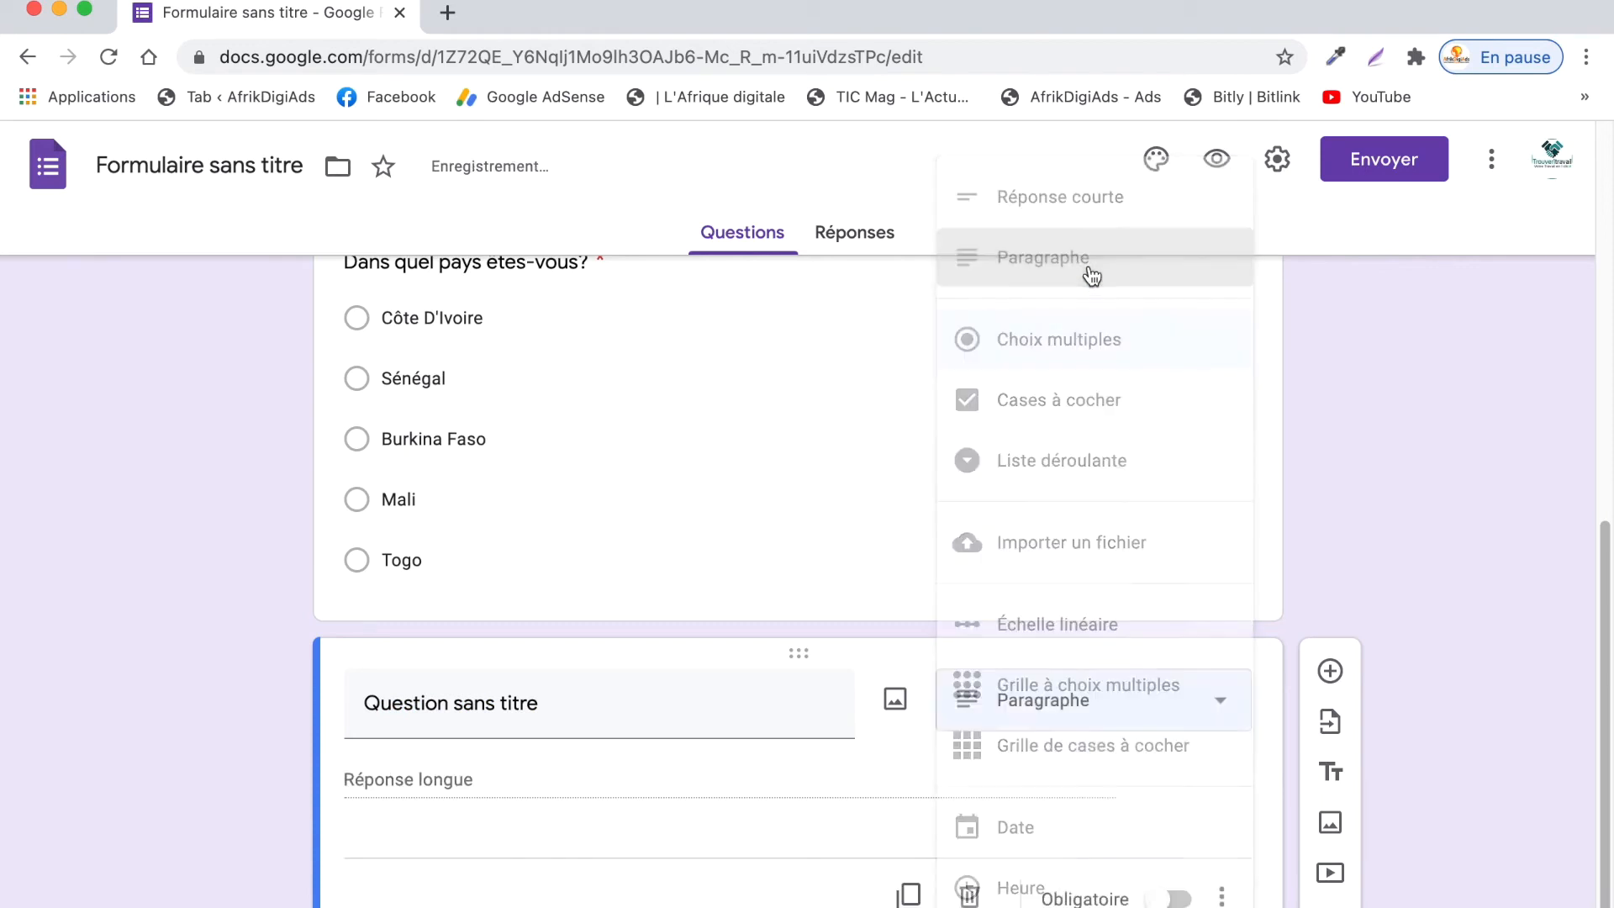
{"action": "left_click", "coordinate": [721, 691]}
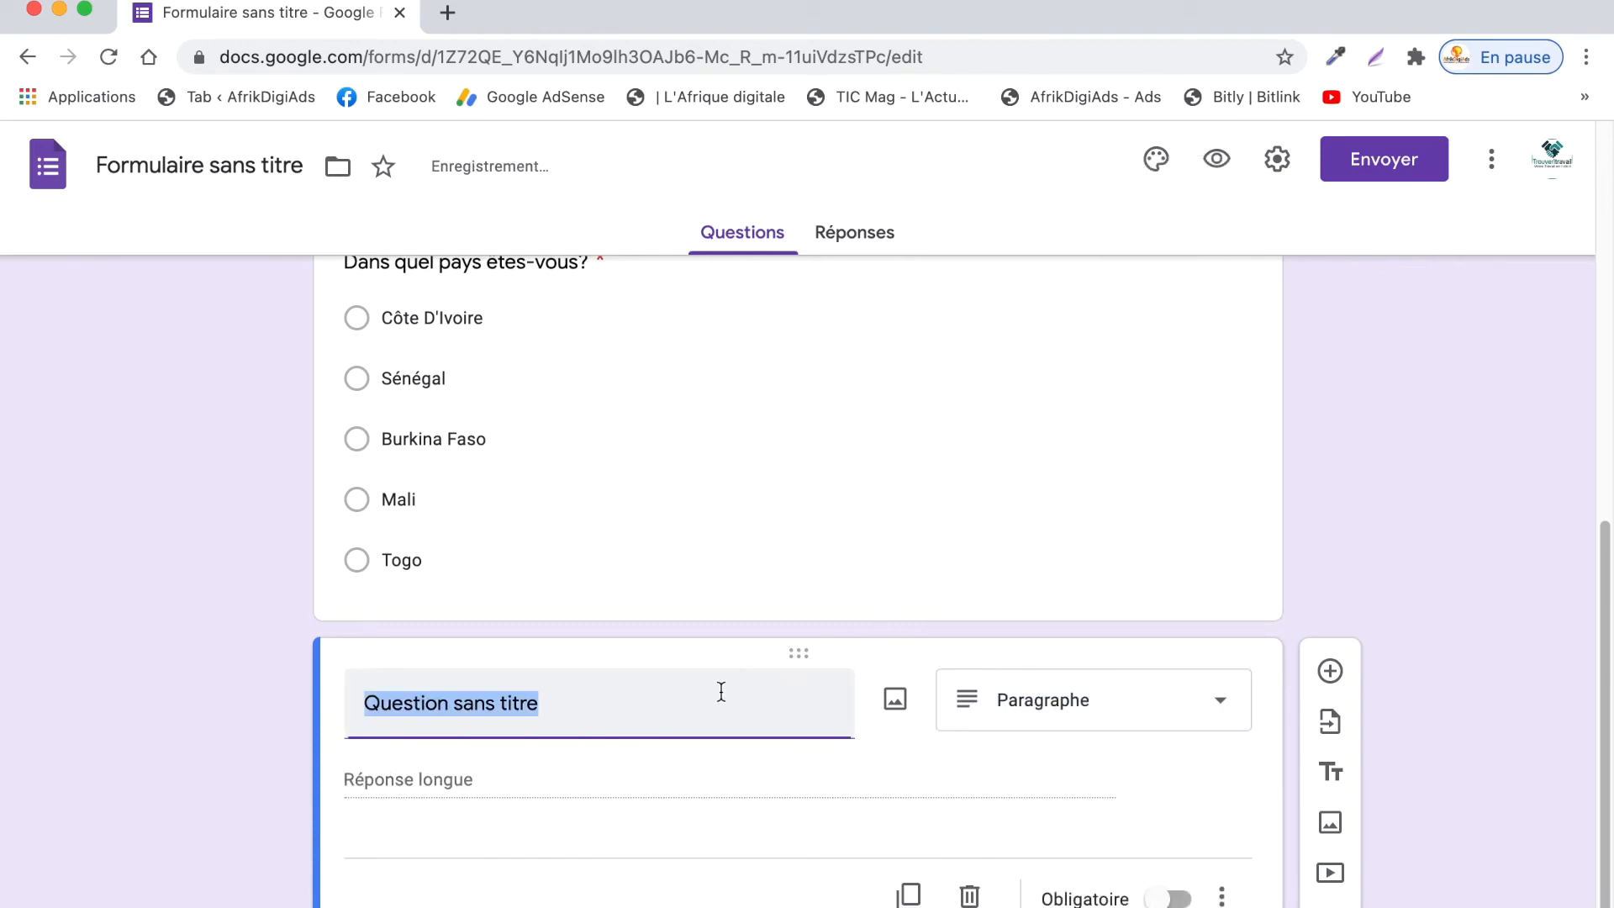
{"action": "type", "text": "Commentai"}
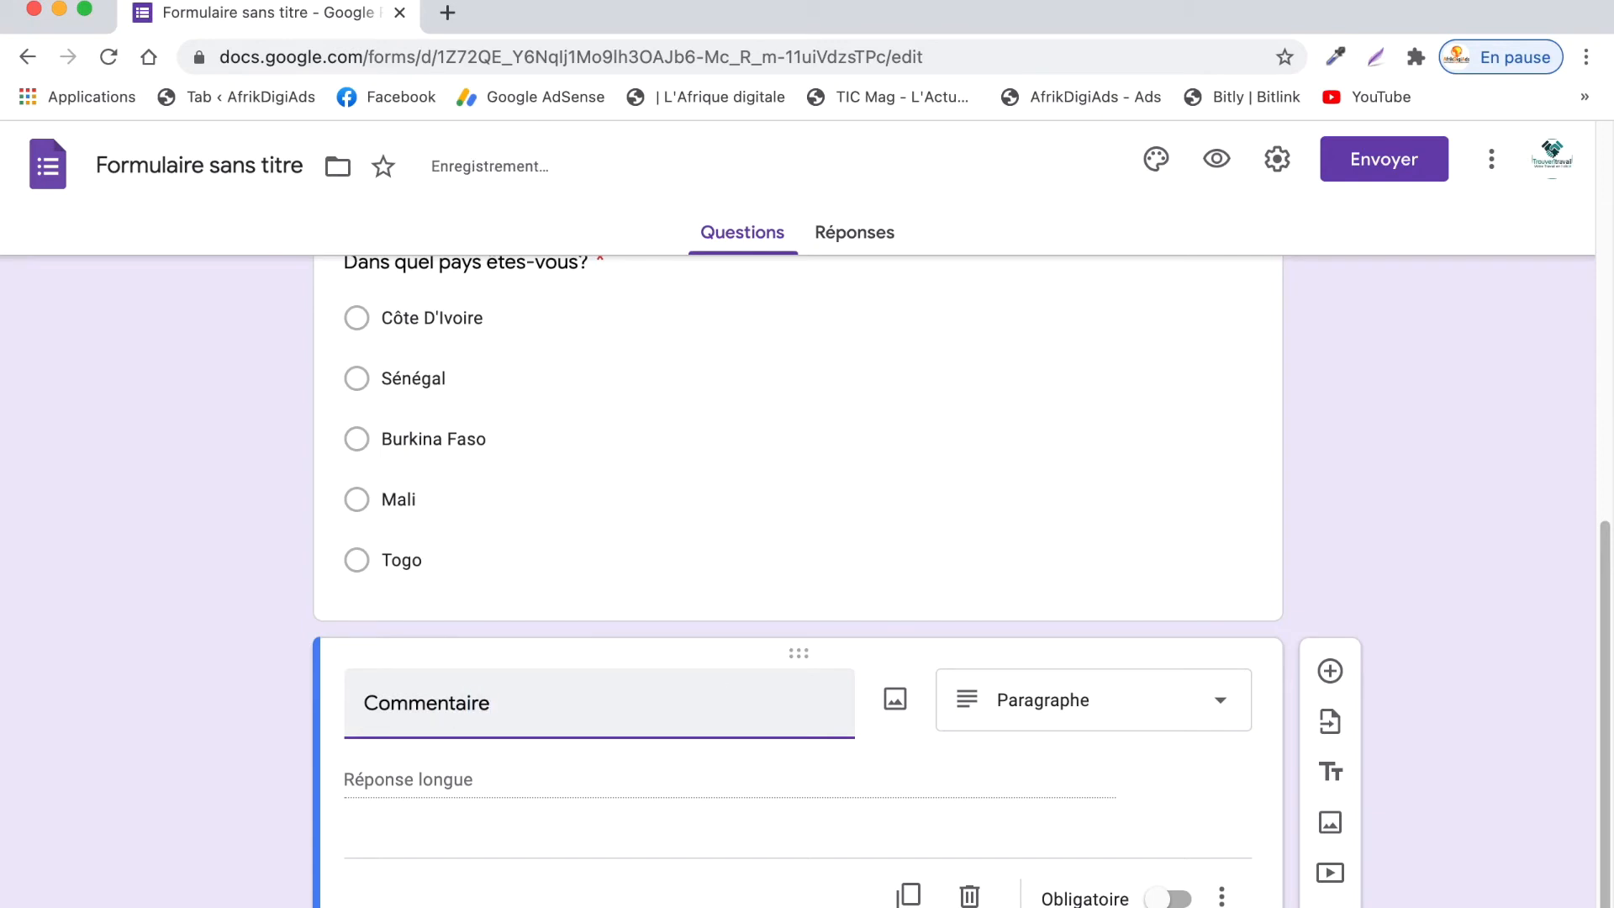
{"action": "scroll", "coordinate": [651, 588], "scroll_direction": "up", "scroll_amount": 15}
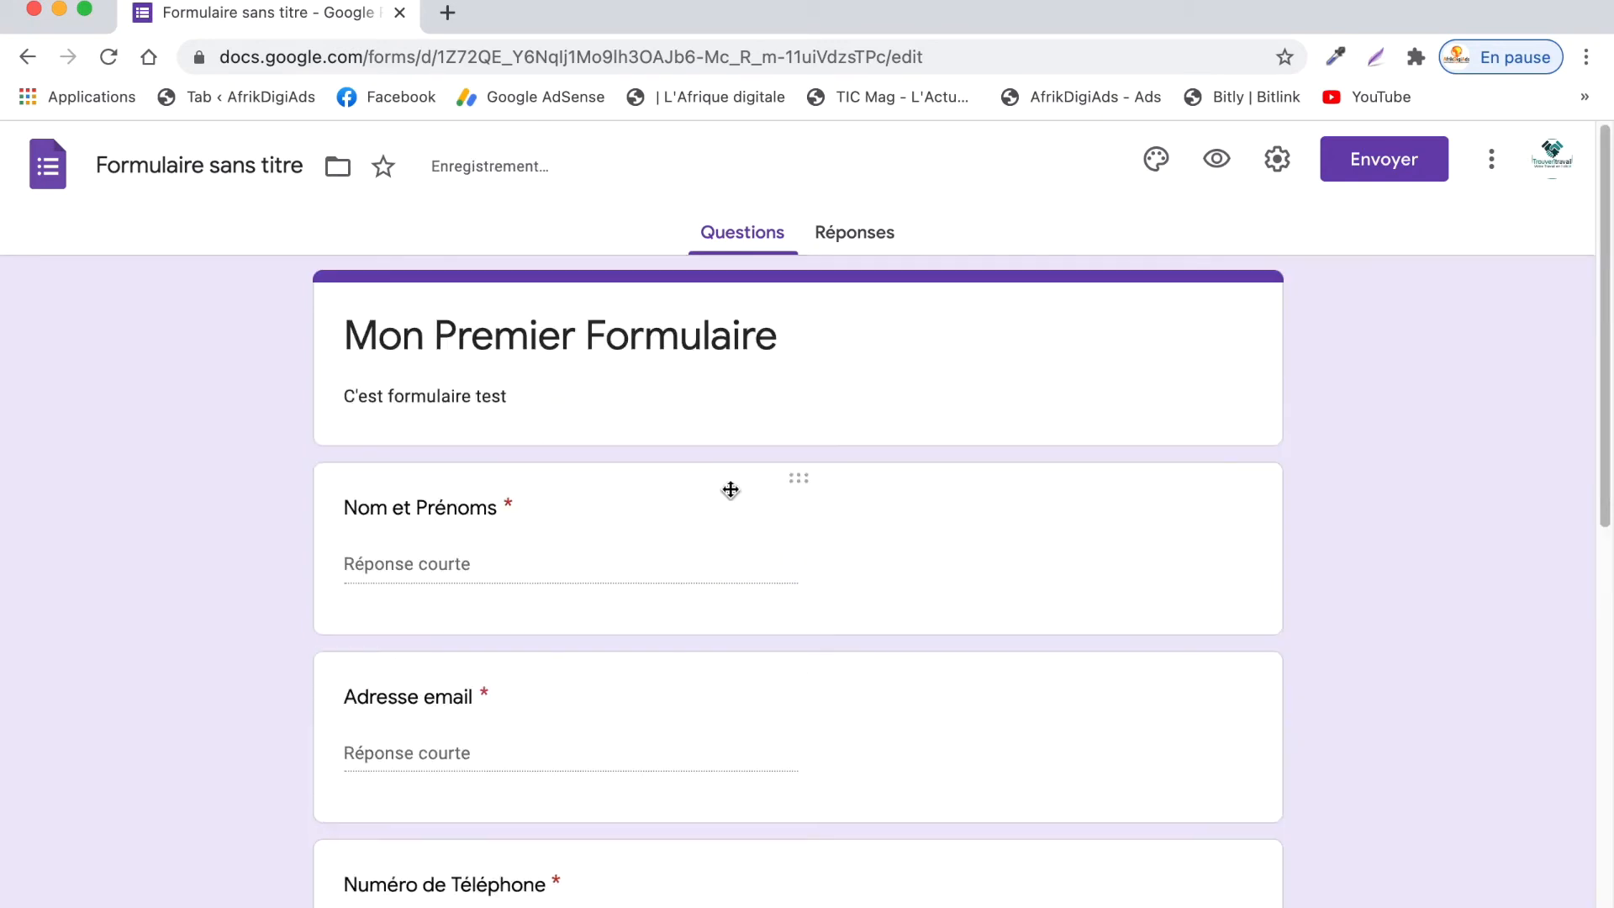
{"action": "triple_click", "coordinate": [1040, 357]}
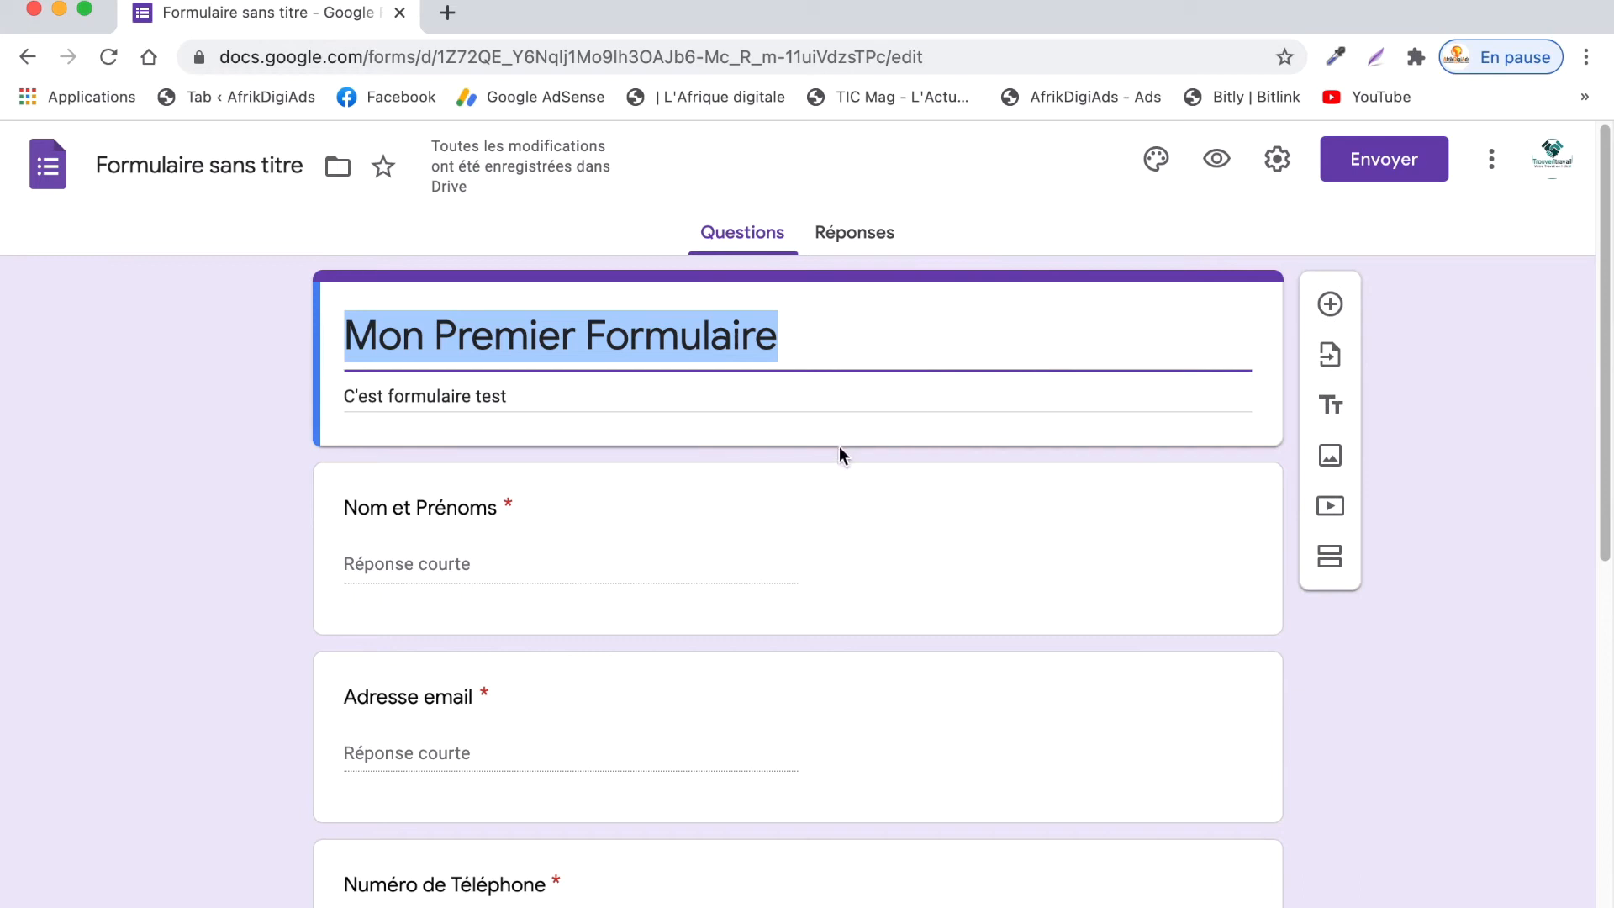
{"action": "scroll", "coordinate": [786, 575], "scroll_direction": "down", "scroll_amount": 5}
{"action": "scroll", "coordinate": [785, 575], "scroll_direction": "down", "scroll_amount": 4}
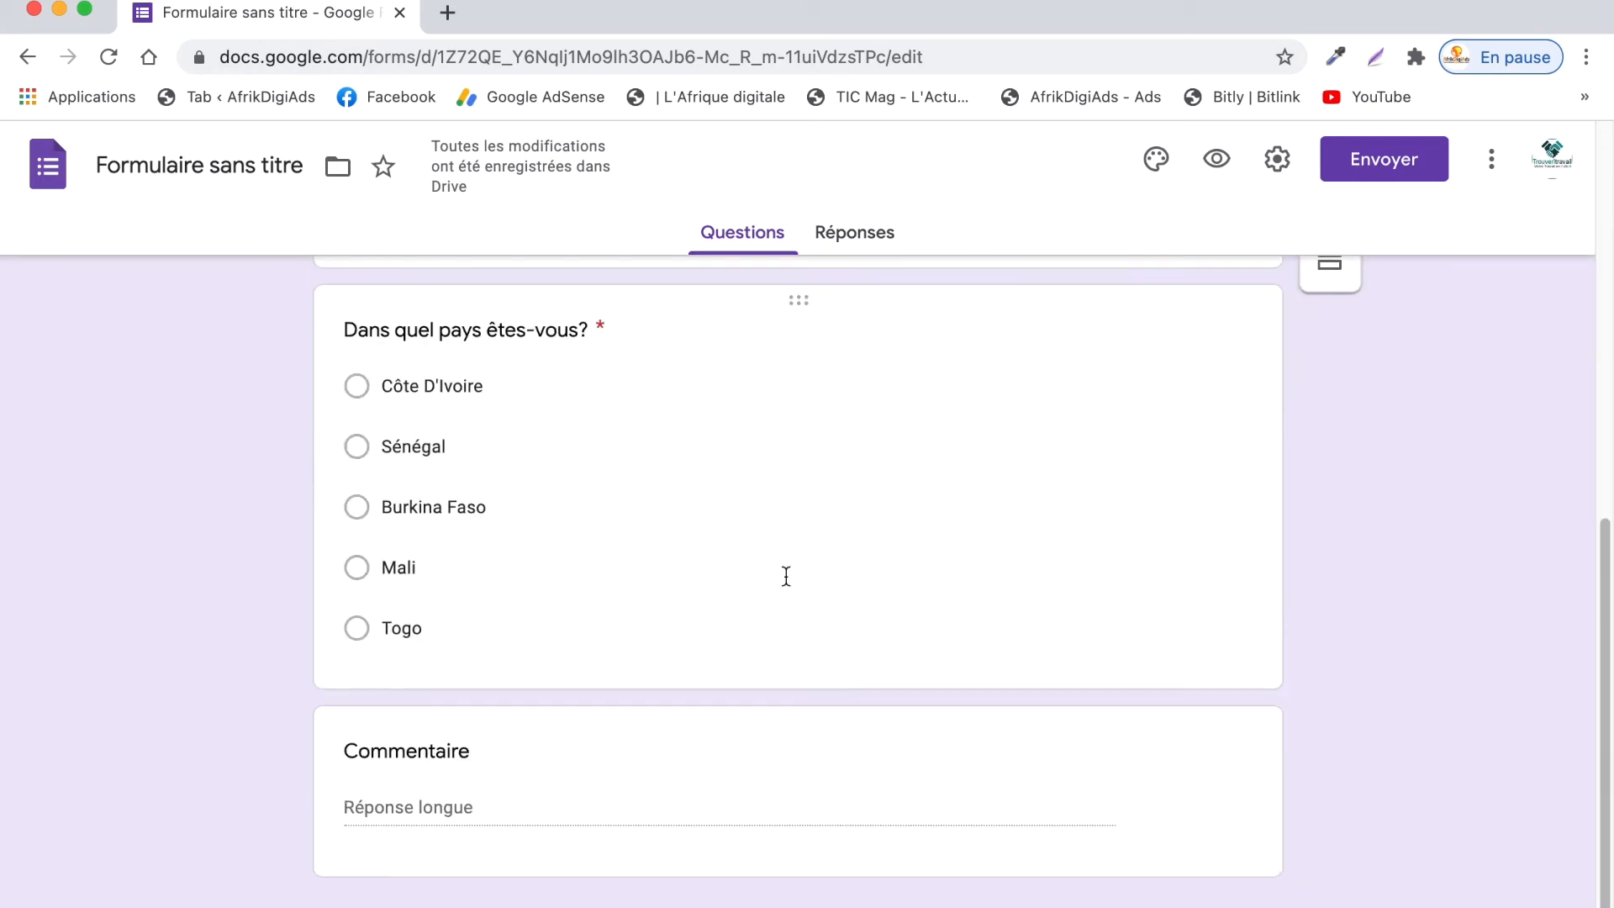
{"action": "scroll", "coordinate": [785, 575], "scroll_direction": "up", "scroll_amount": 10}
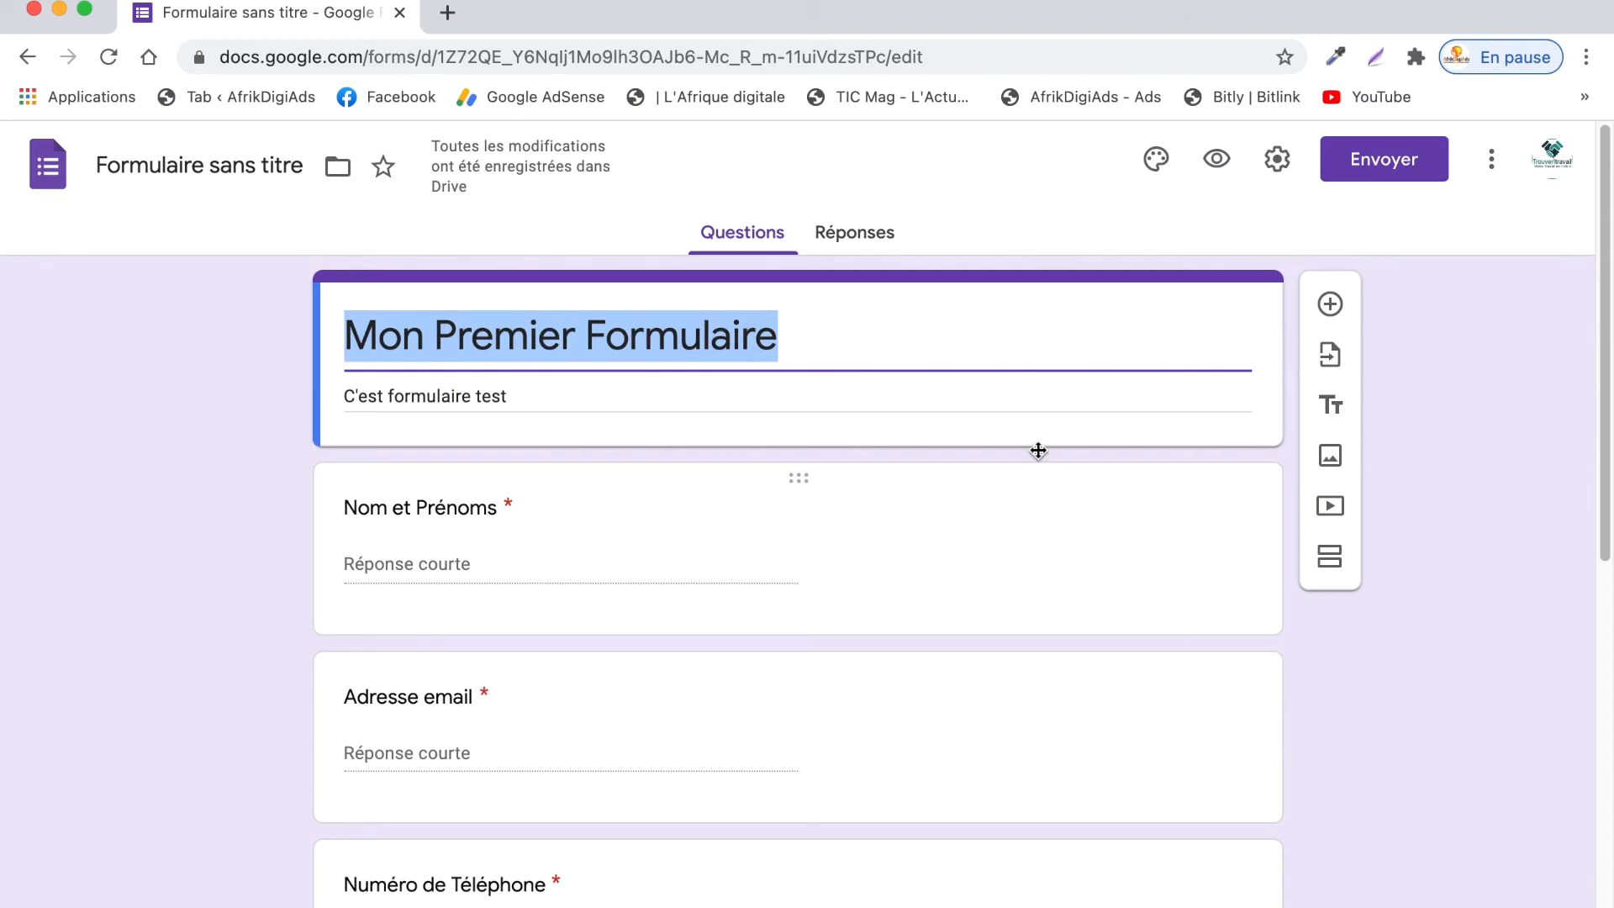
- Insert the basketball photo from the Thèmes gallery as the form's header image
{"action": "left_click", "coordinate": [1161, 160]}
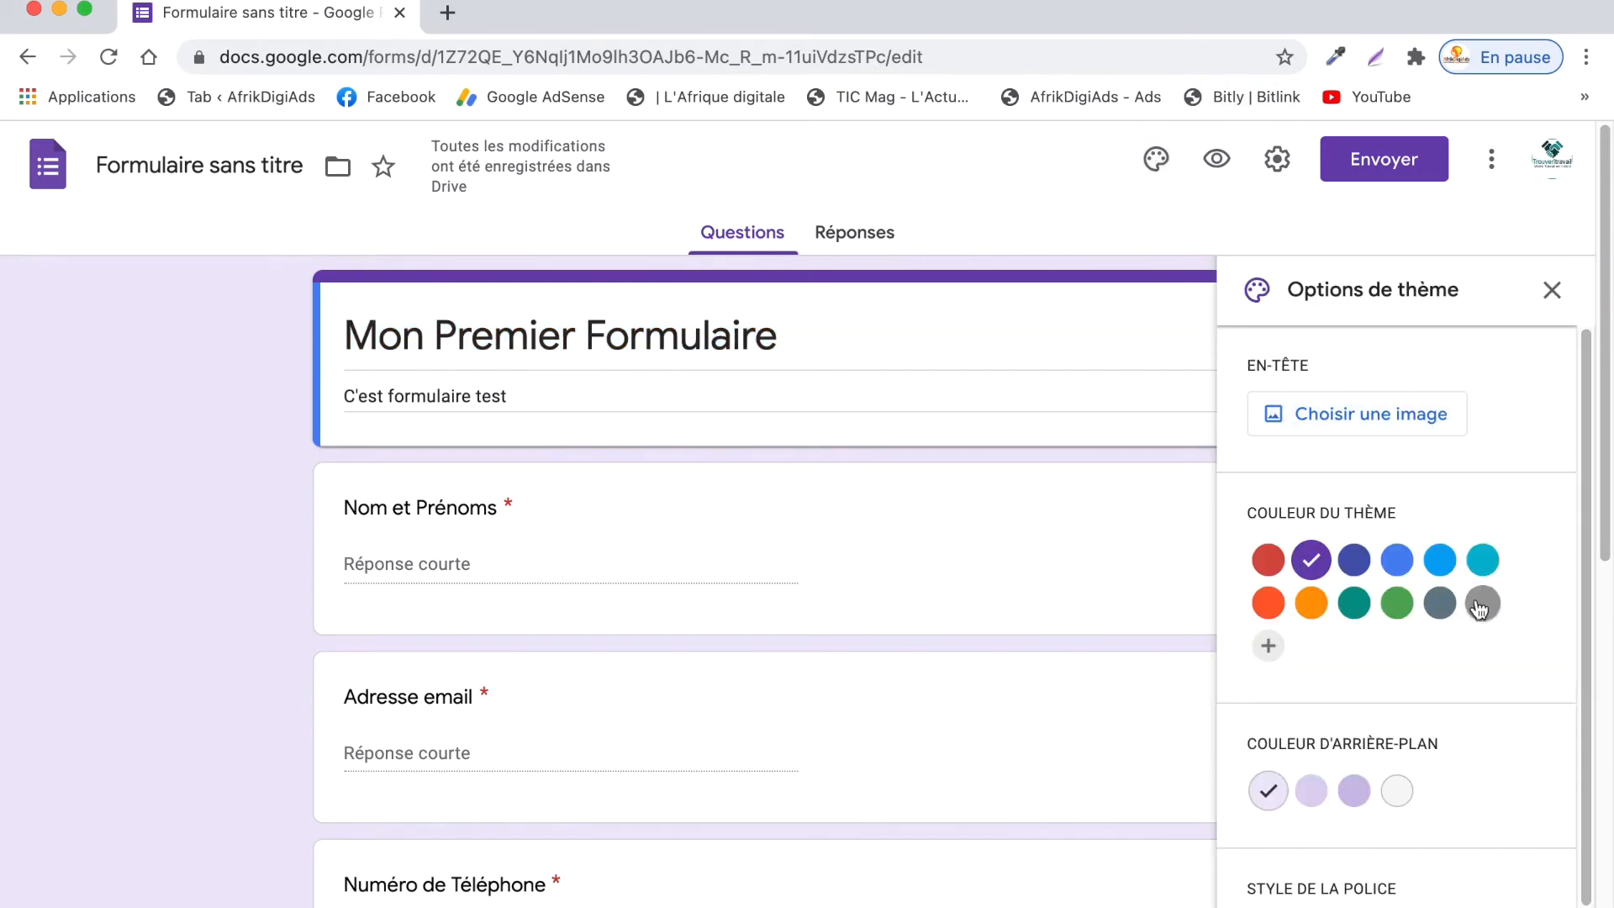
{"action": "left_click", "coordinate": [1364, 430]}
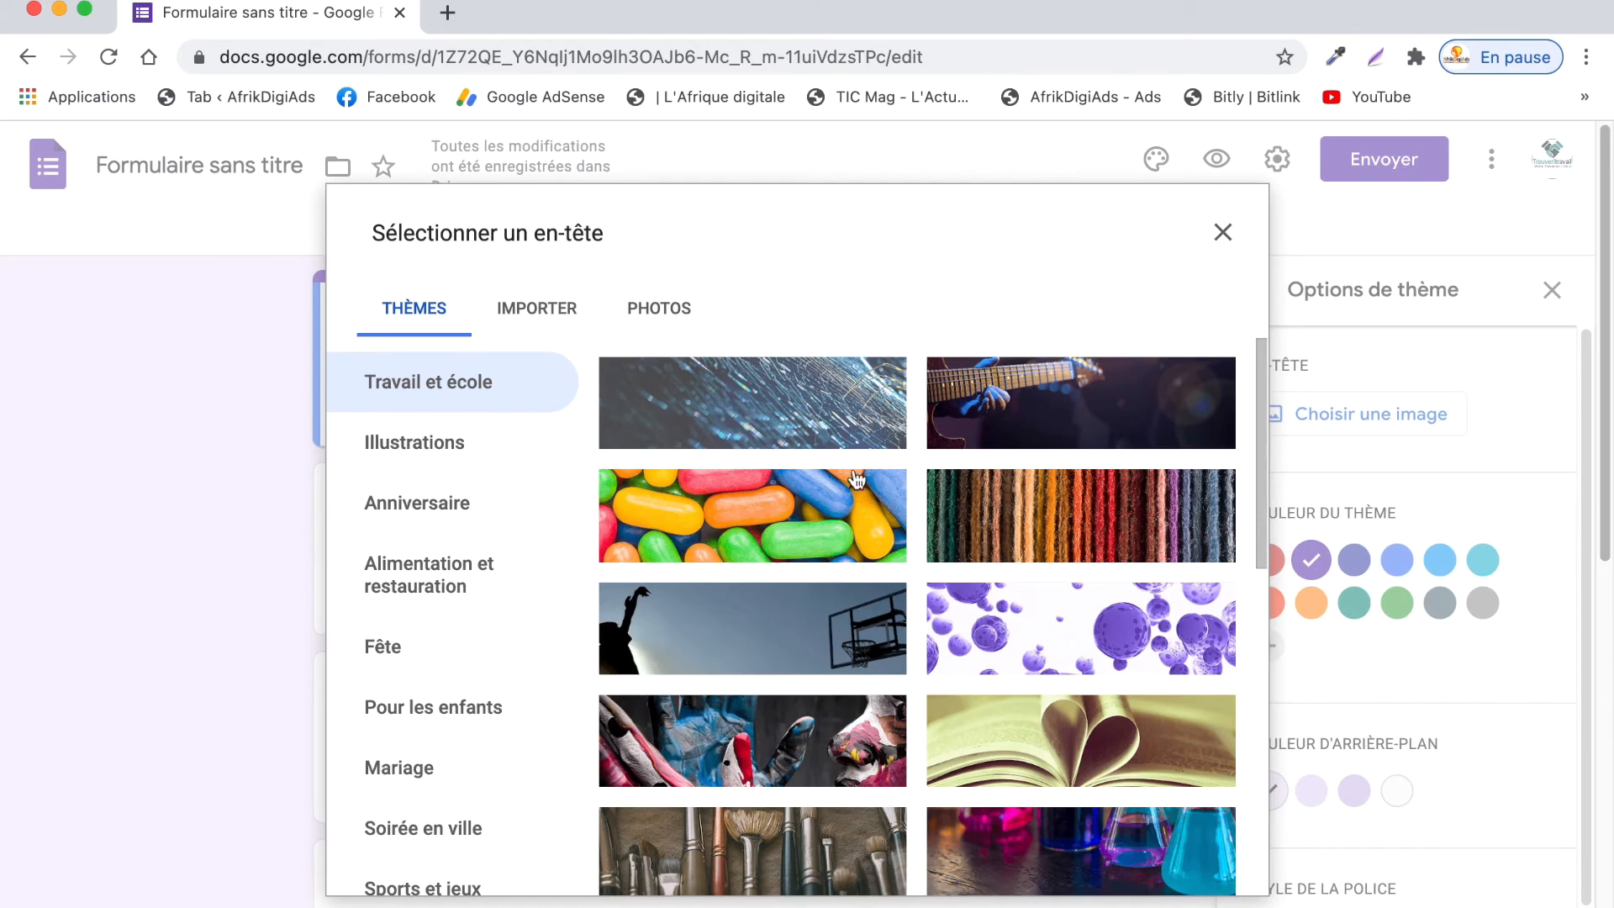
{"action": "left_click", "coordinate": [822, 646]}
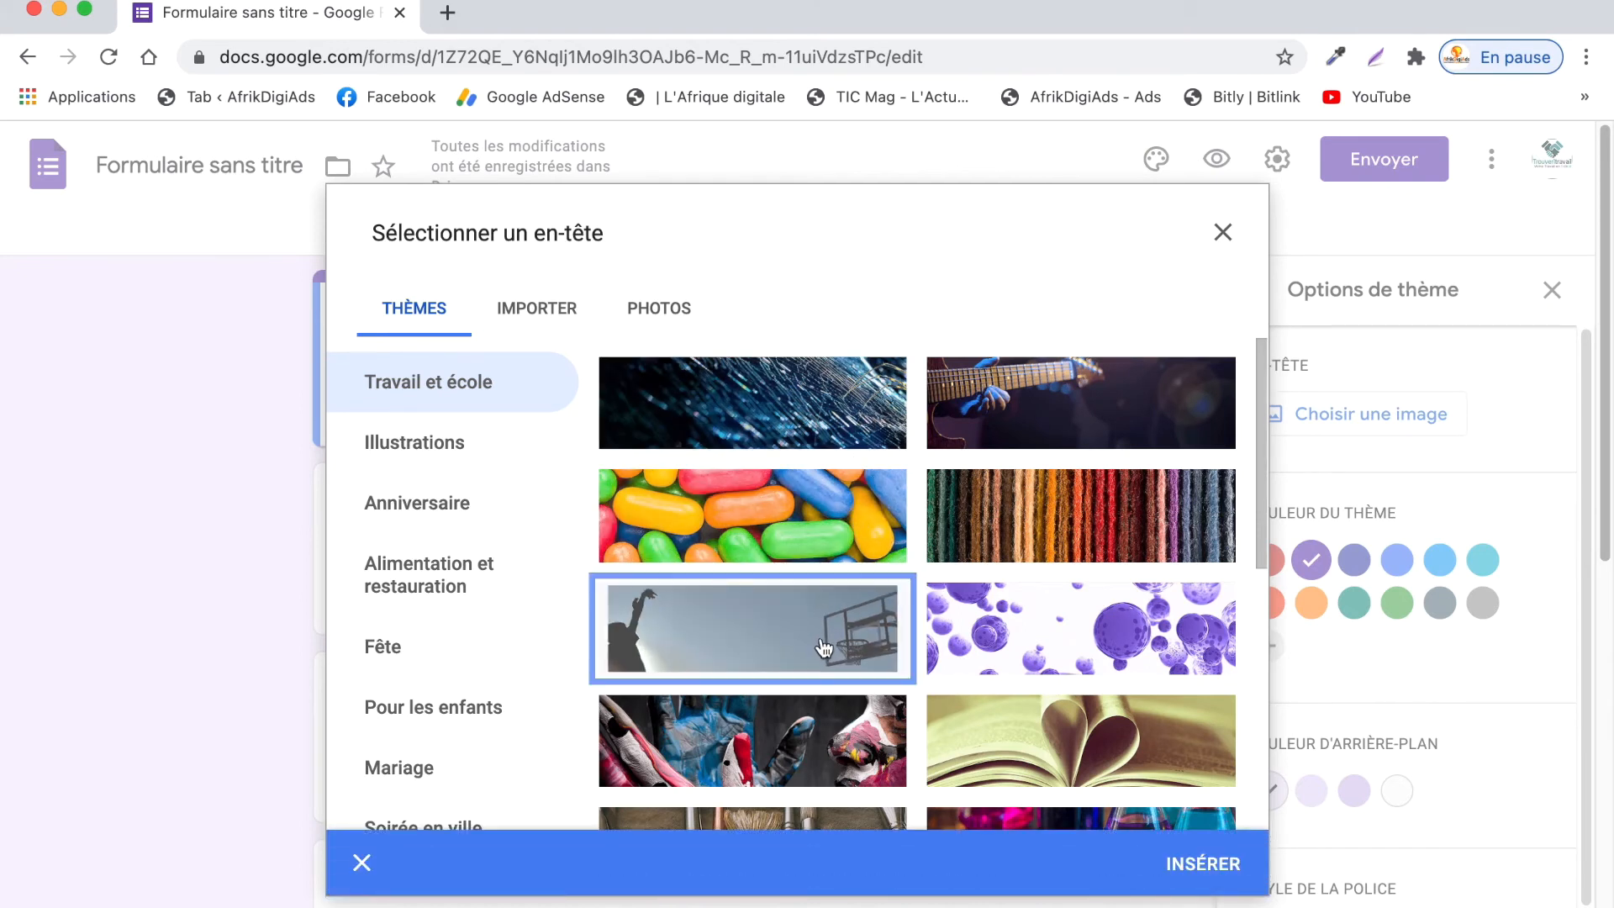
{"action": "left_click", "coordinate": [1203, 864]}
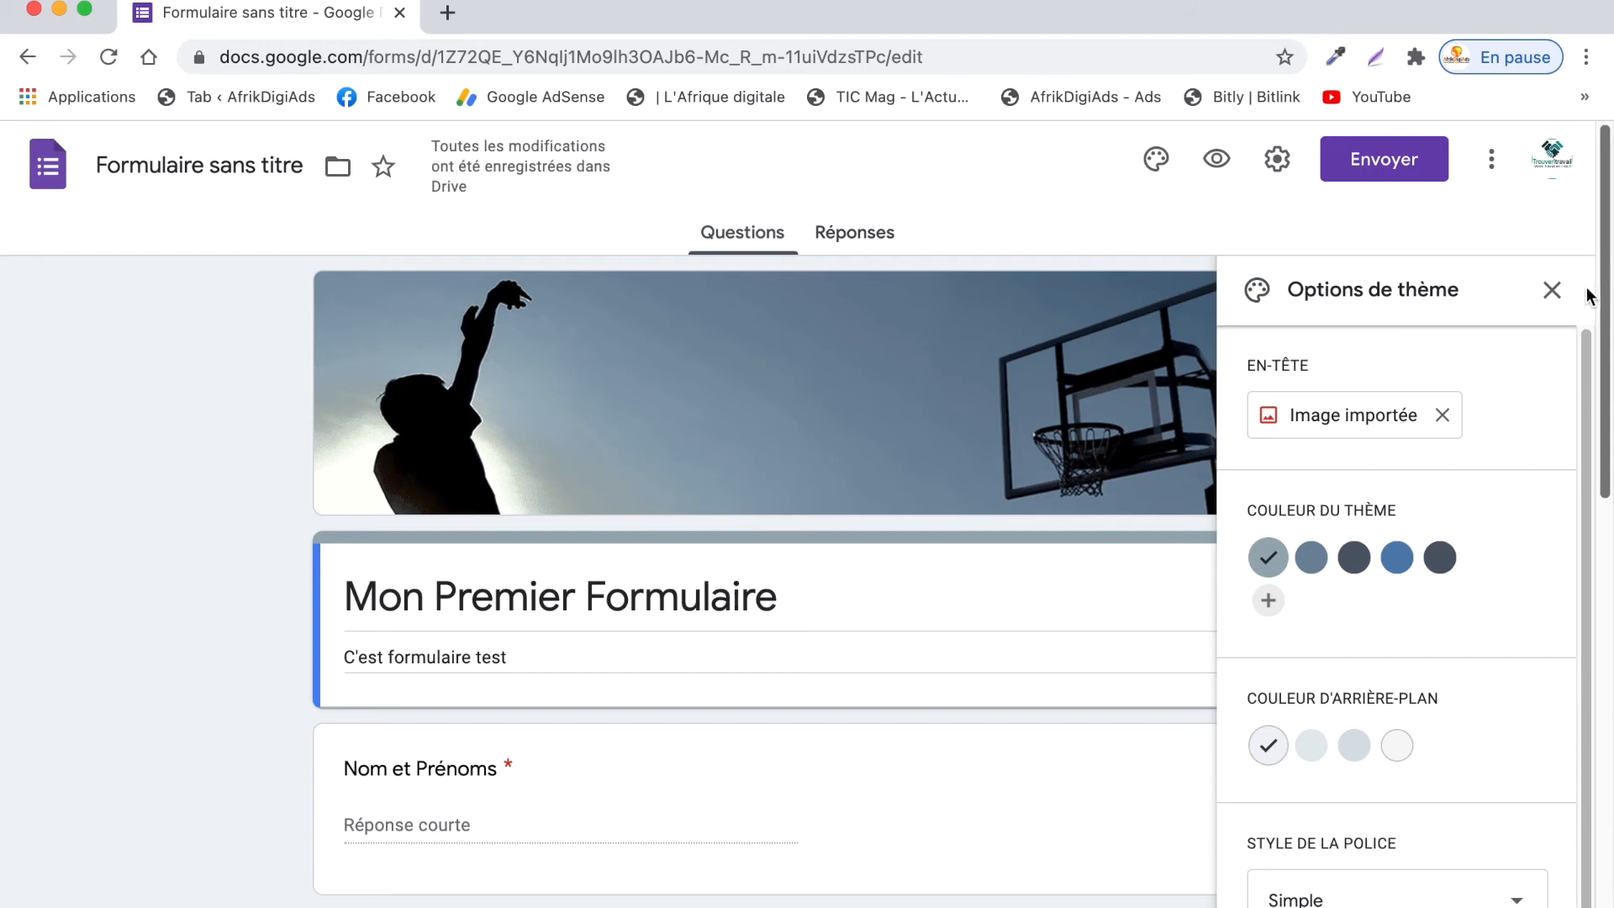
{"action": "left_click", "coordinate": [1552, 290]}
{"action": "scroll", "coordinate": [770, 501], "scroll_direction": "down", "scroll_amount": 10}
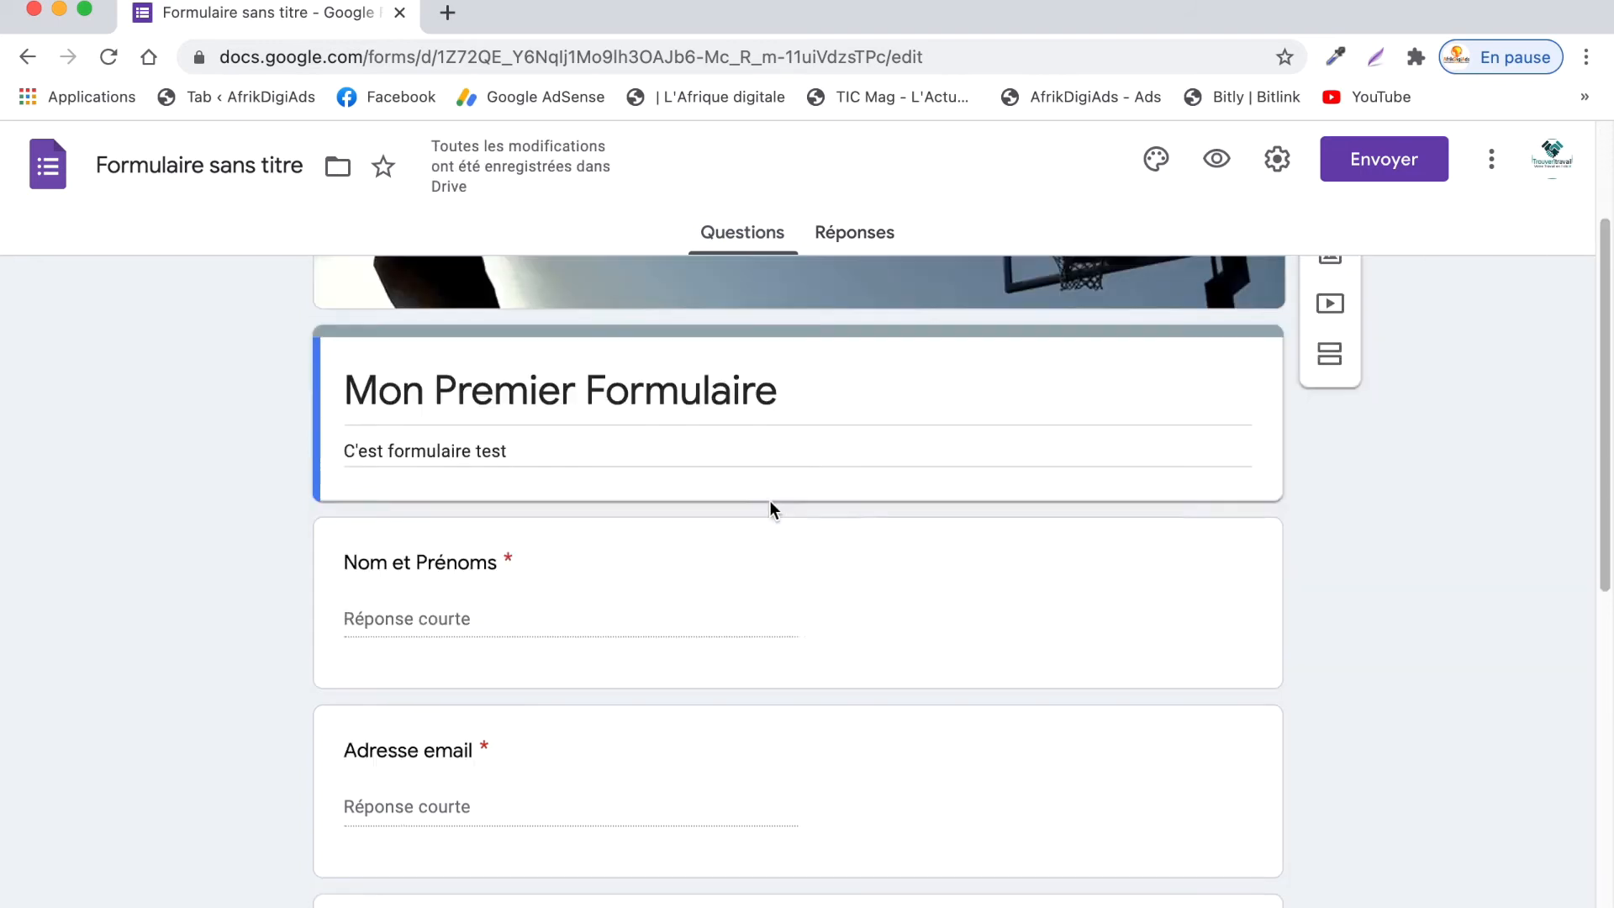
{"action": "scroll", "coordinate": [1194, 435], "scroll_direction": "up", "scroll_amount": 10}
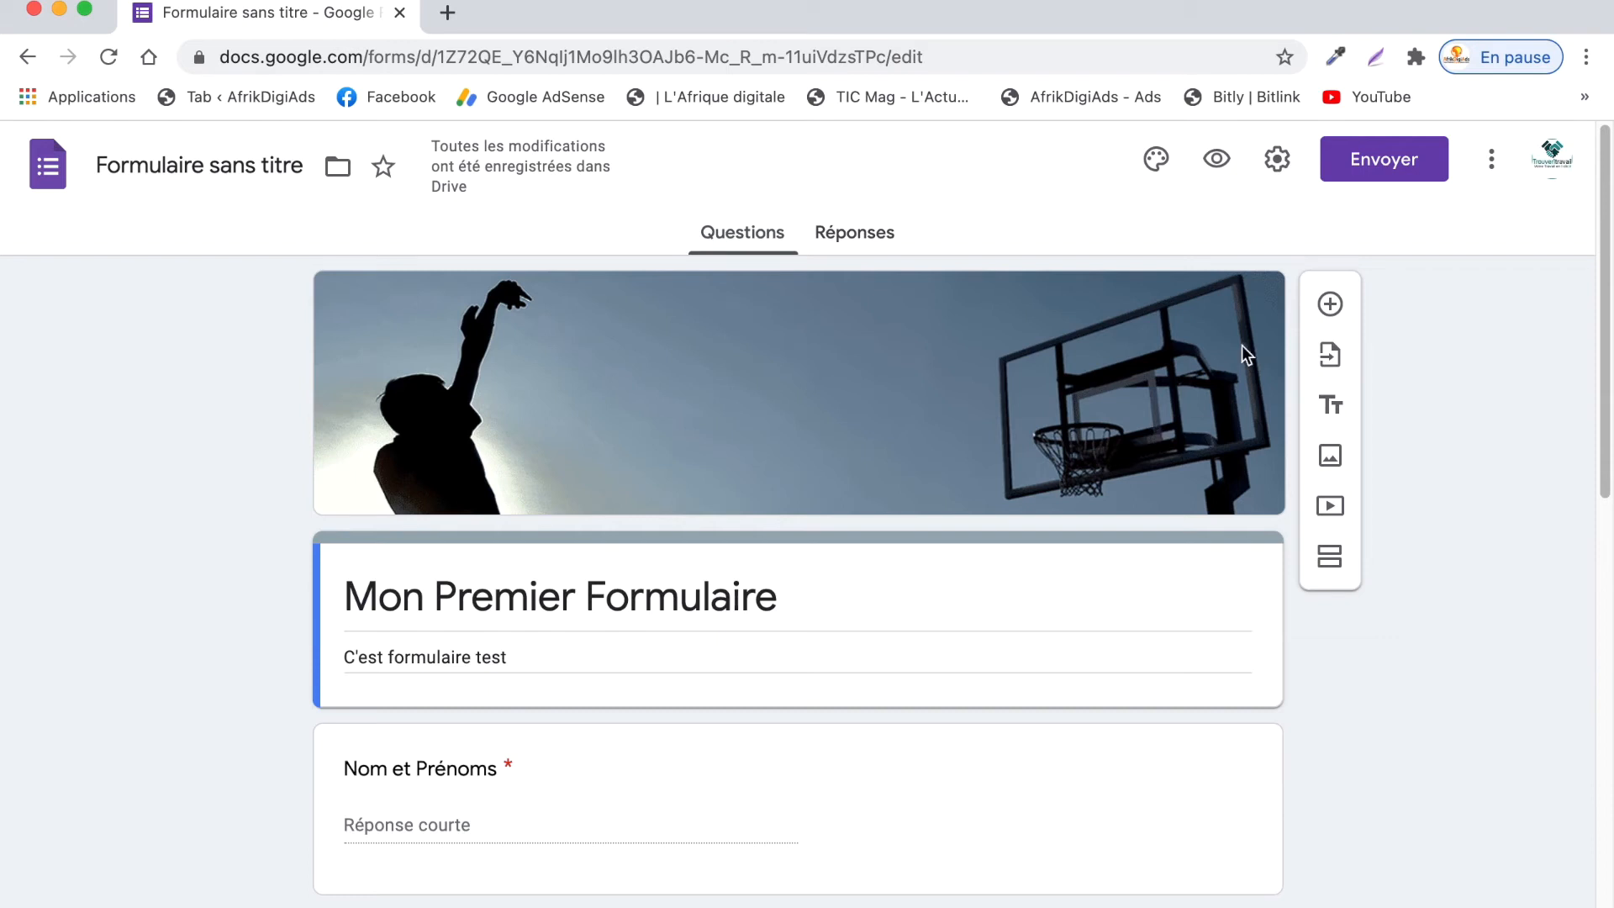
- Copy the shortened forms.gle share link and open a new browser tab
{"action": "left_click", "coordinate": [1406, 166]}
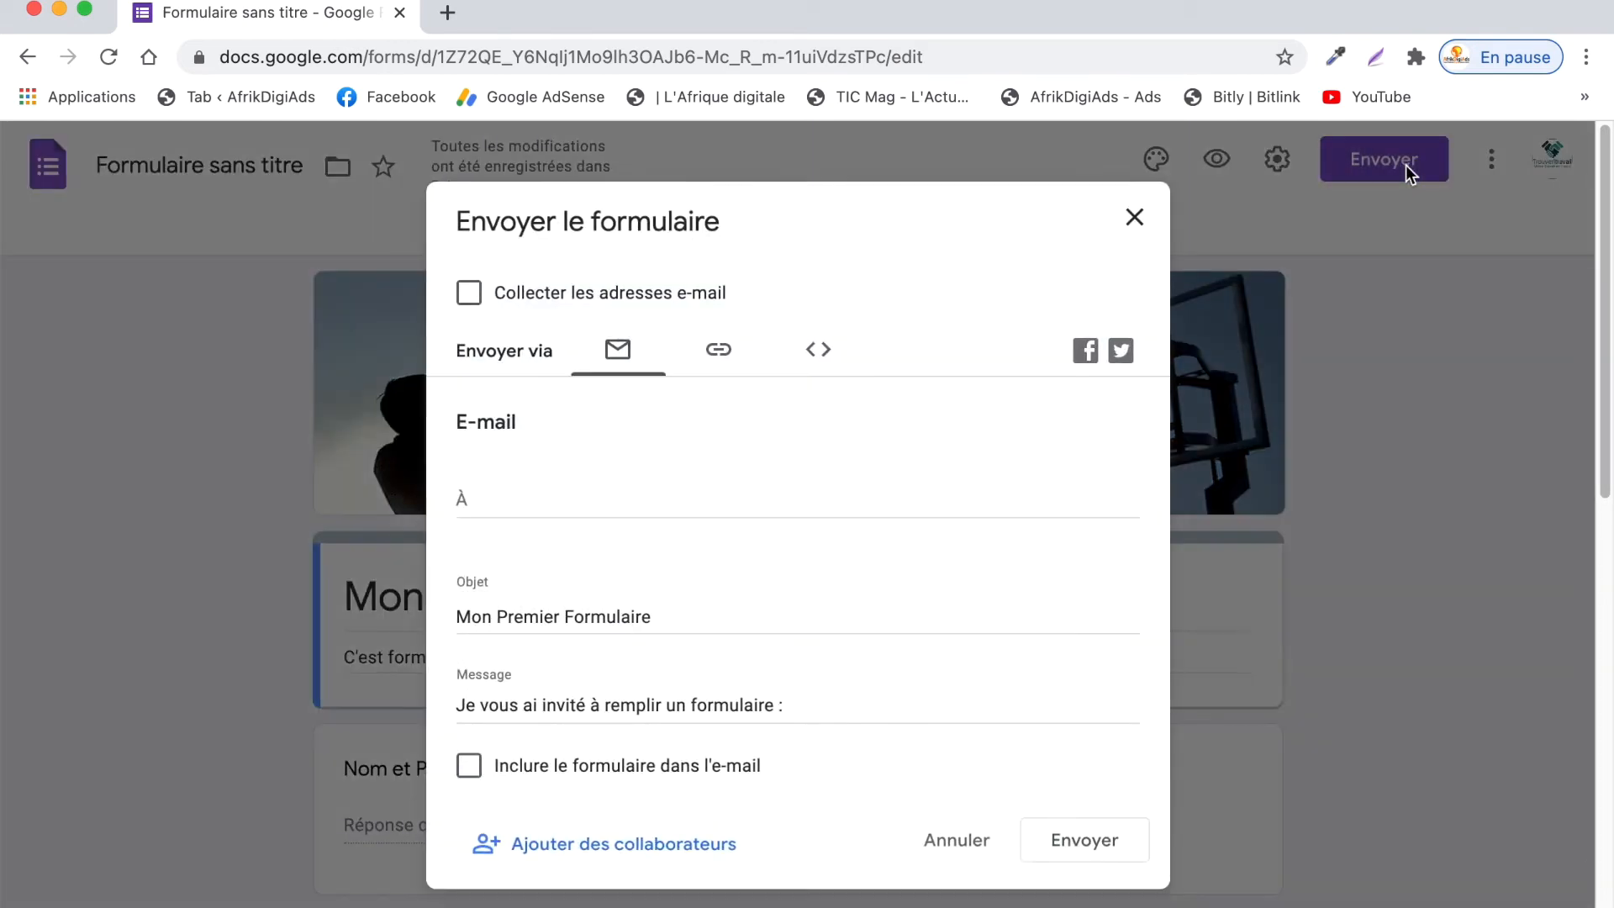
{"action": "left_click", "coordinate": [724, 358]}
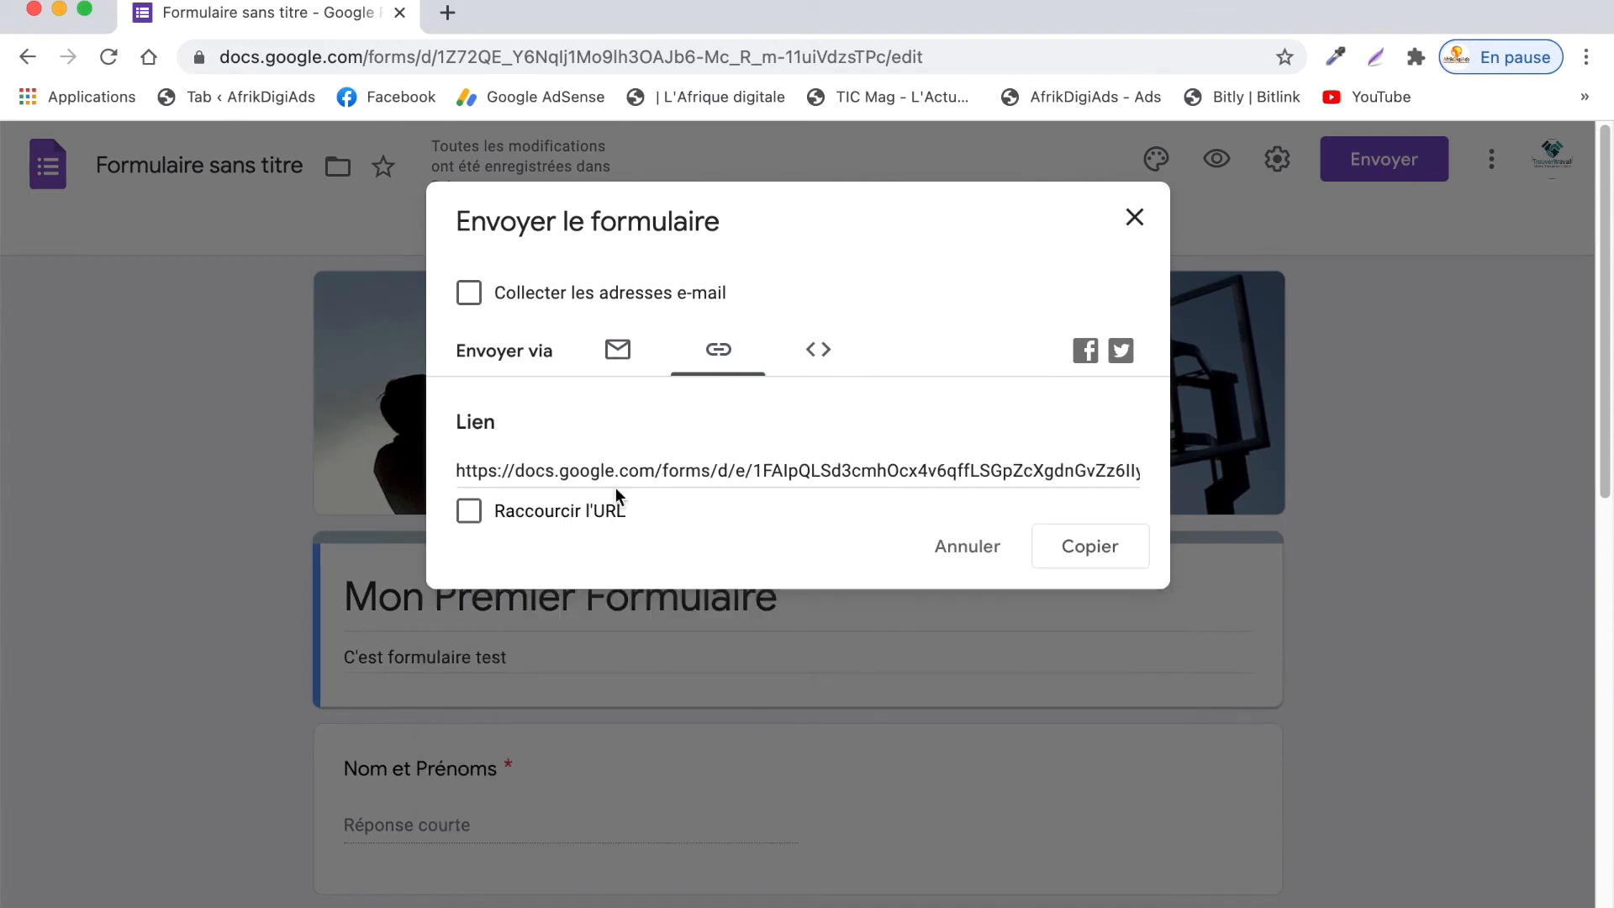
{"action": "left_click", "coordinate": [477, 516]}
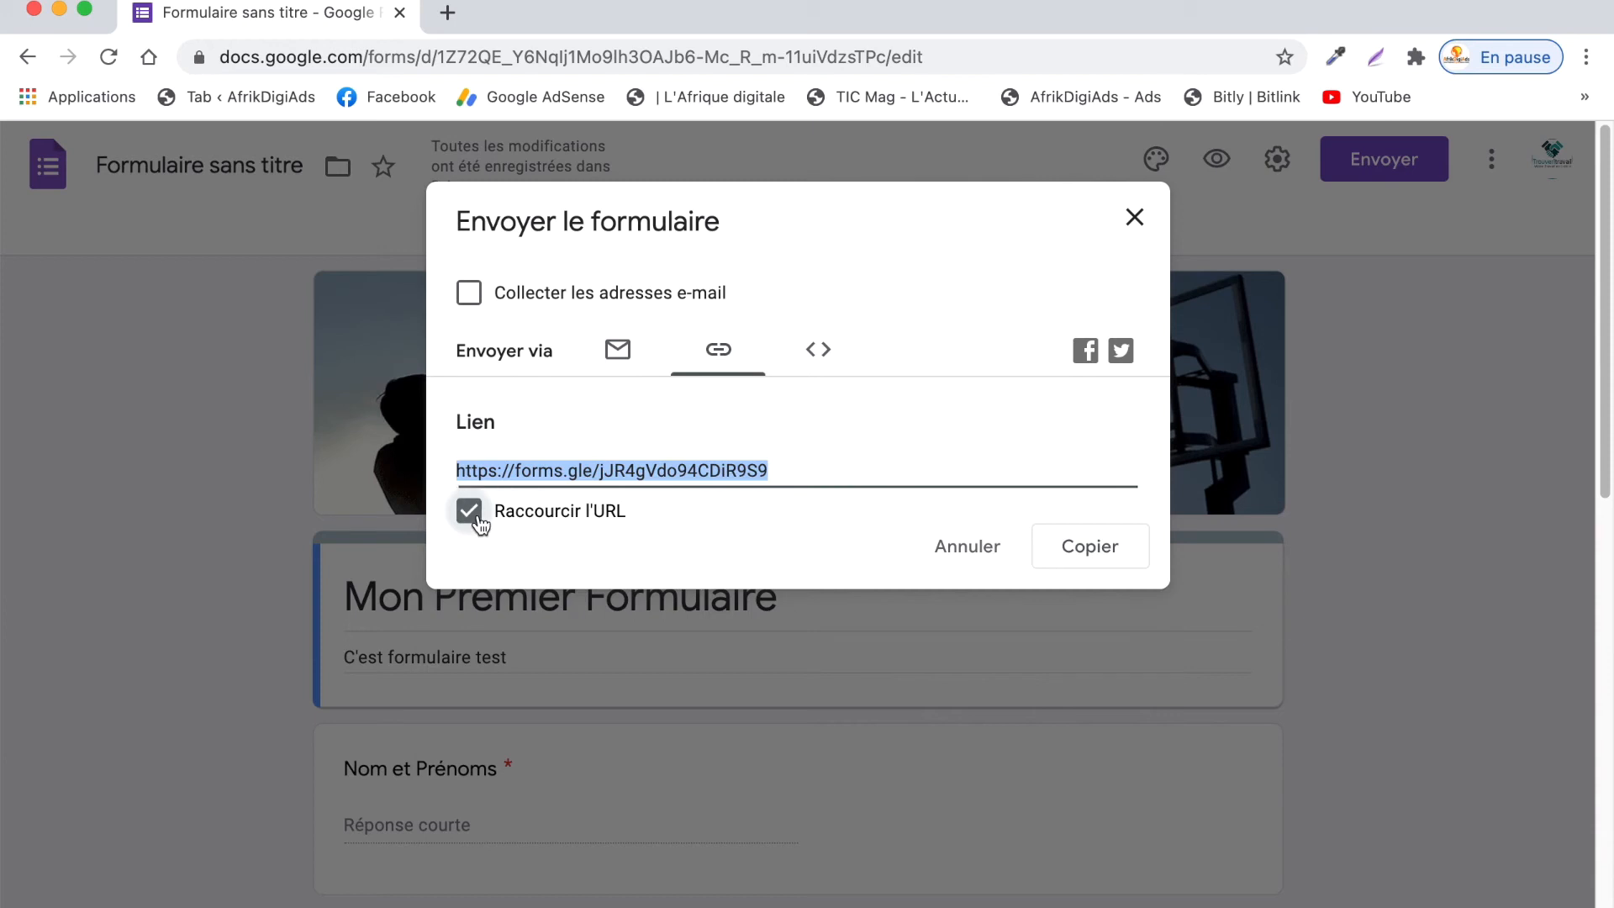
{"action": "right_click", "coordinate": [525, 468]}
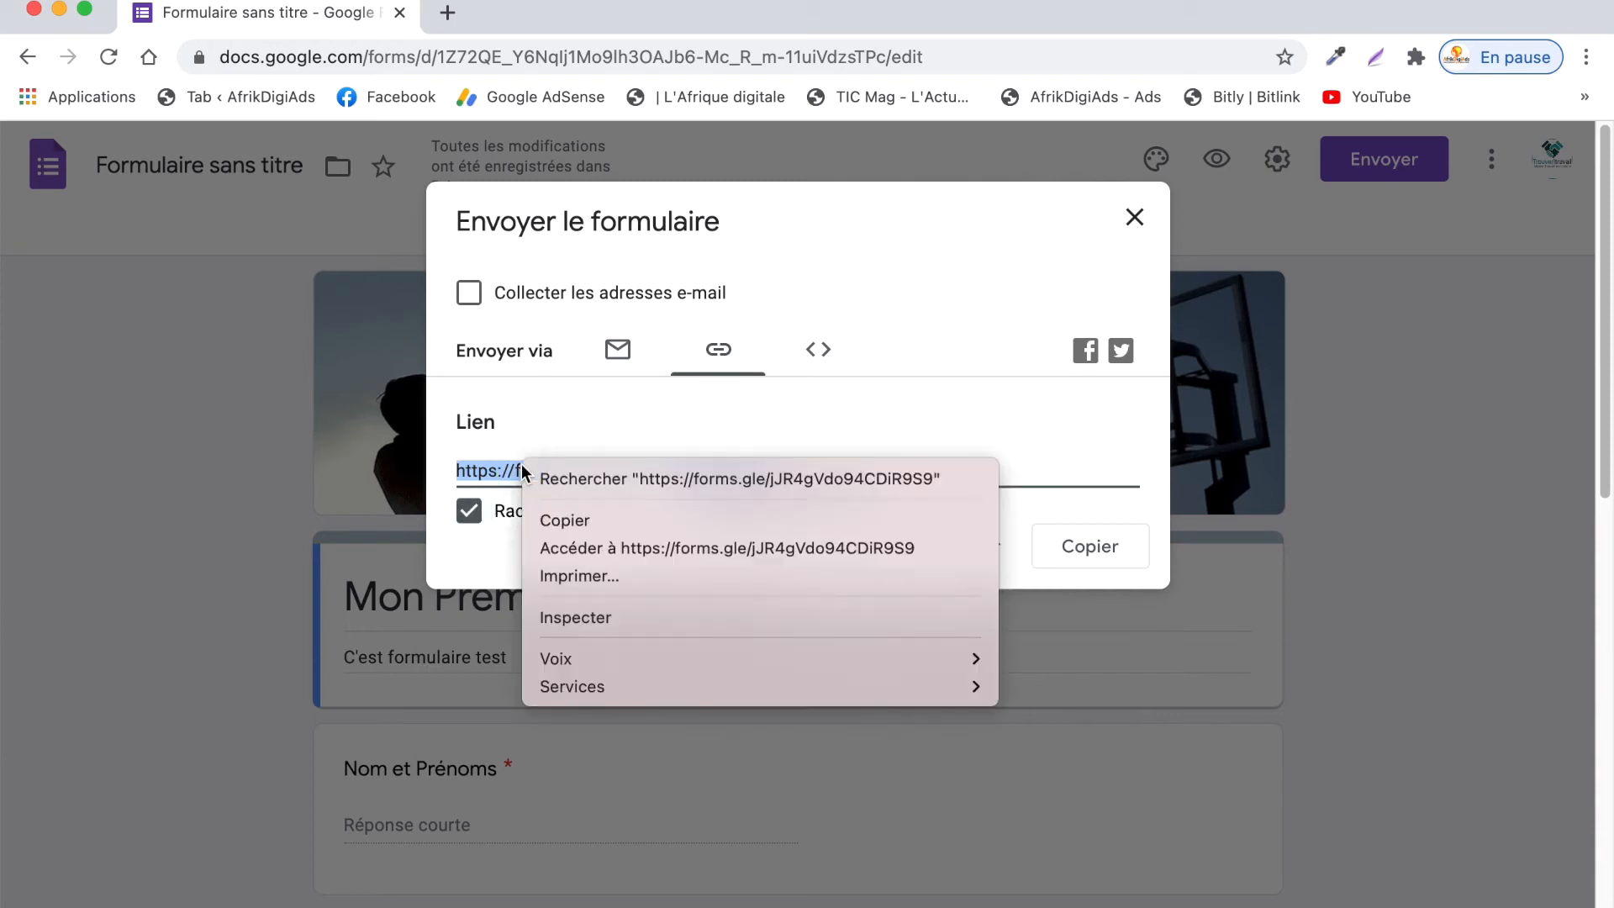
{"action": "left_click", "coordinate": [606, 518]}
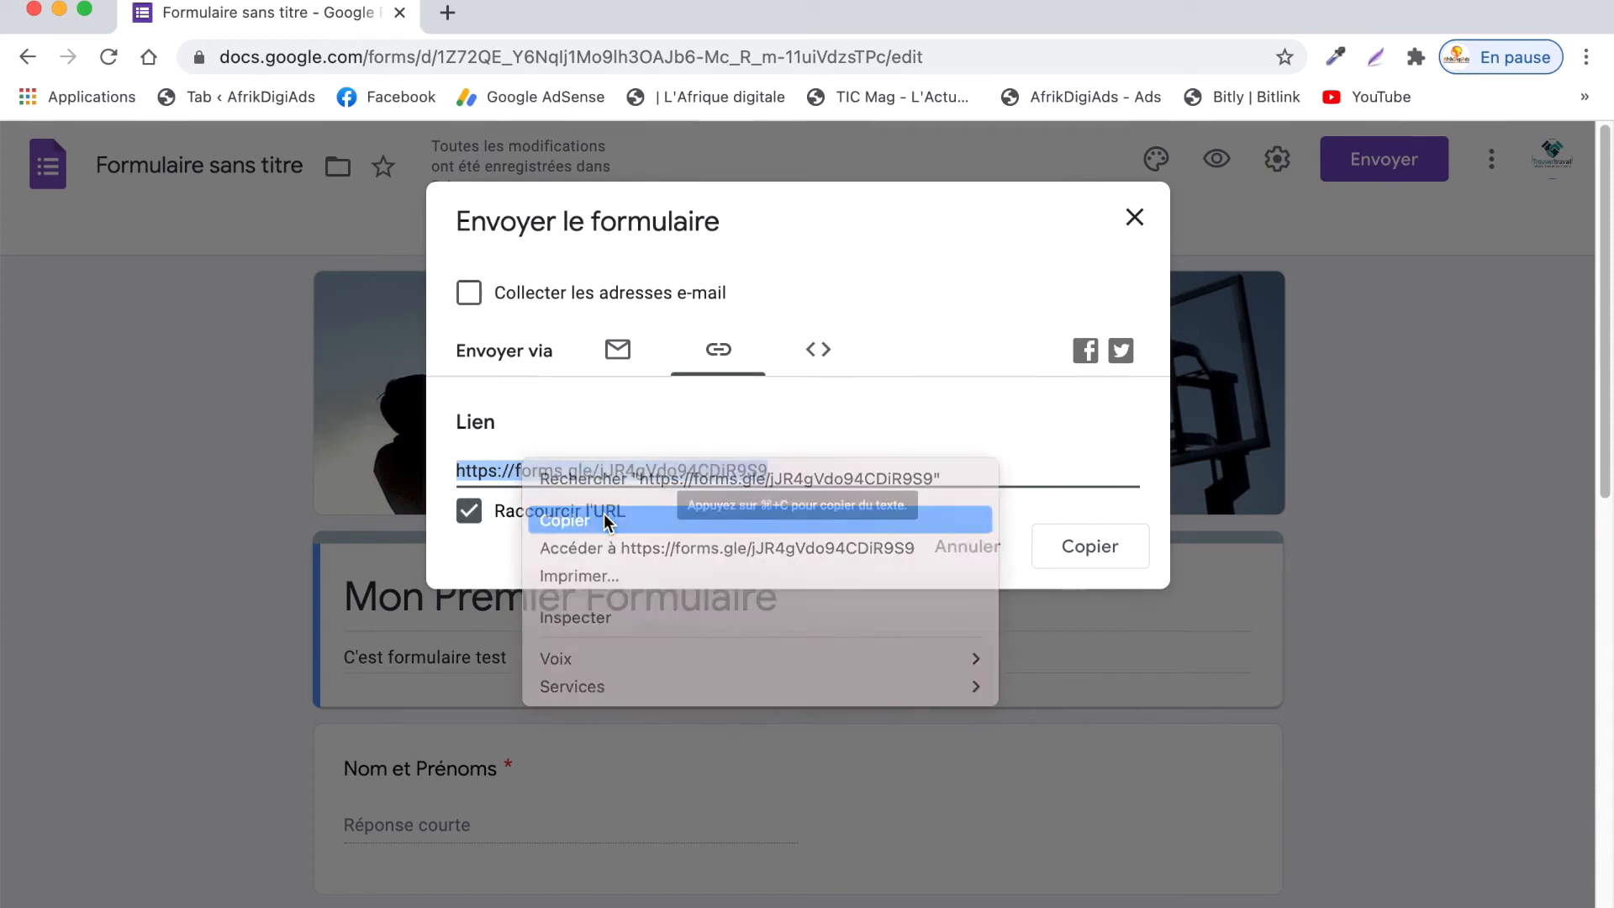
{"action": "left_click", "coordinate": [454, 14]}
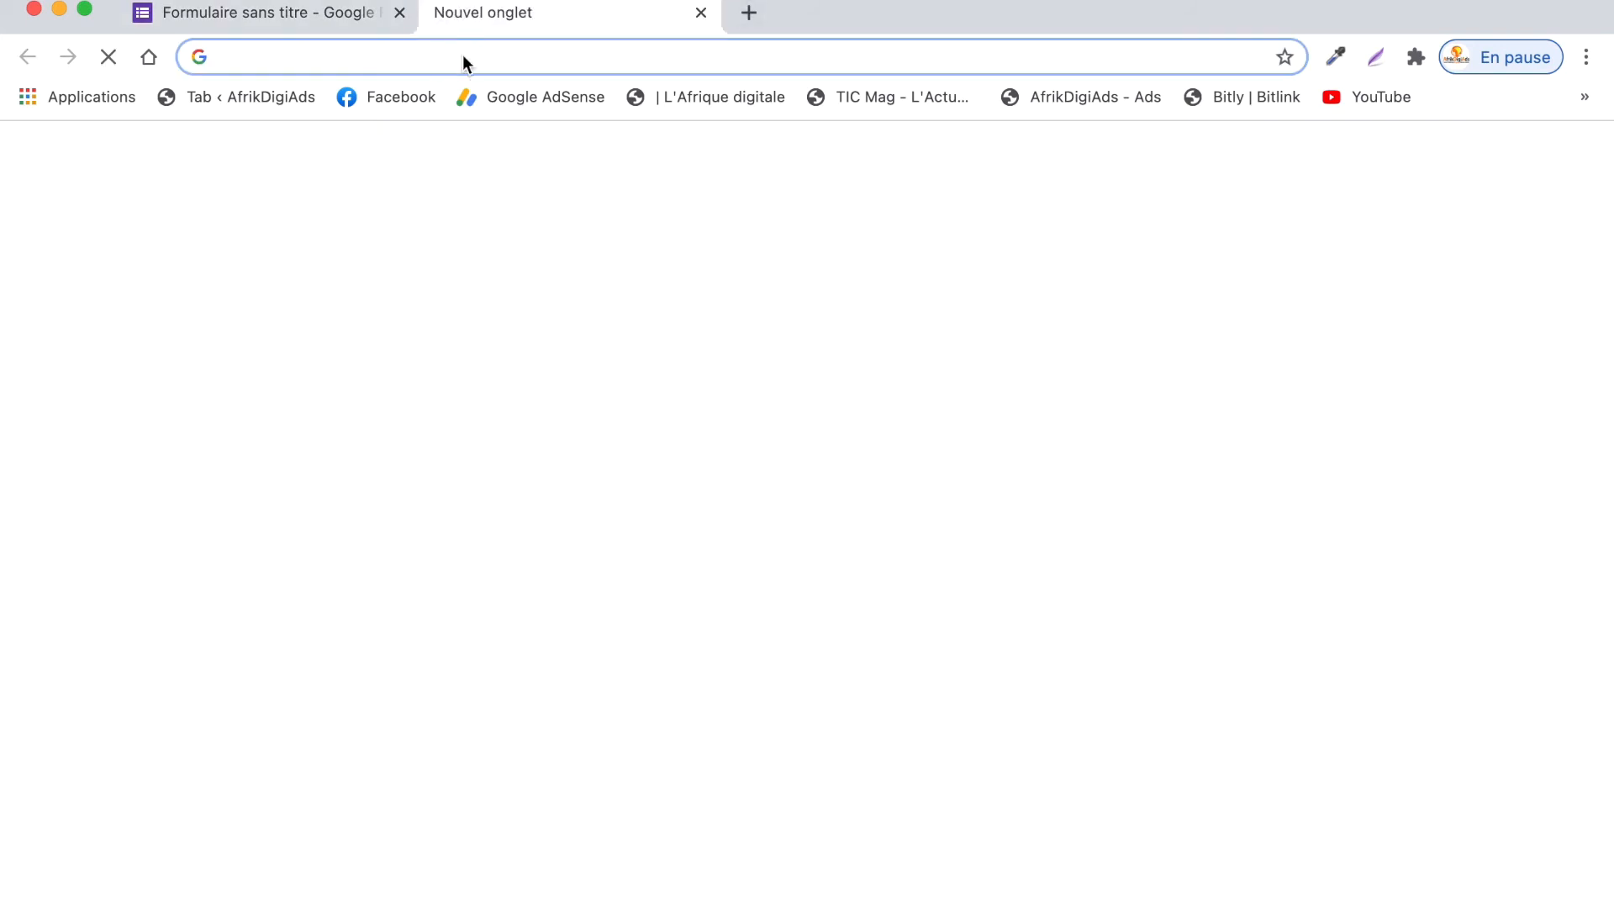
{"action": "left_click", "coordinate": [462, 54]}
- Open the pasted forms.gle link to load the live form
{"action": "type", "text": "https://forms.gle/jJR4gVdo94CDiR9S9"}
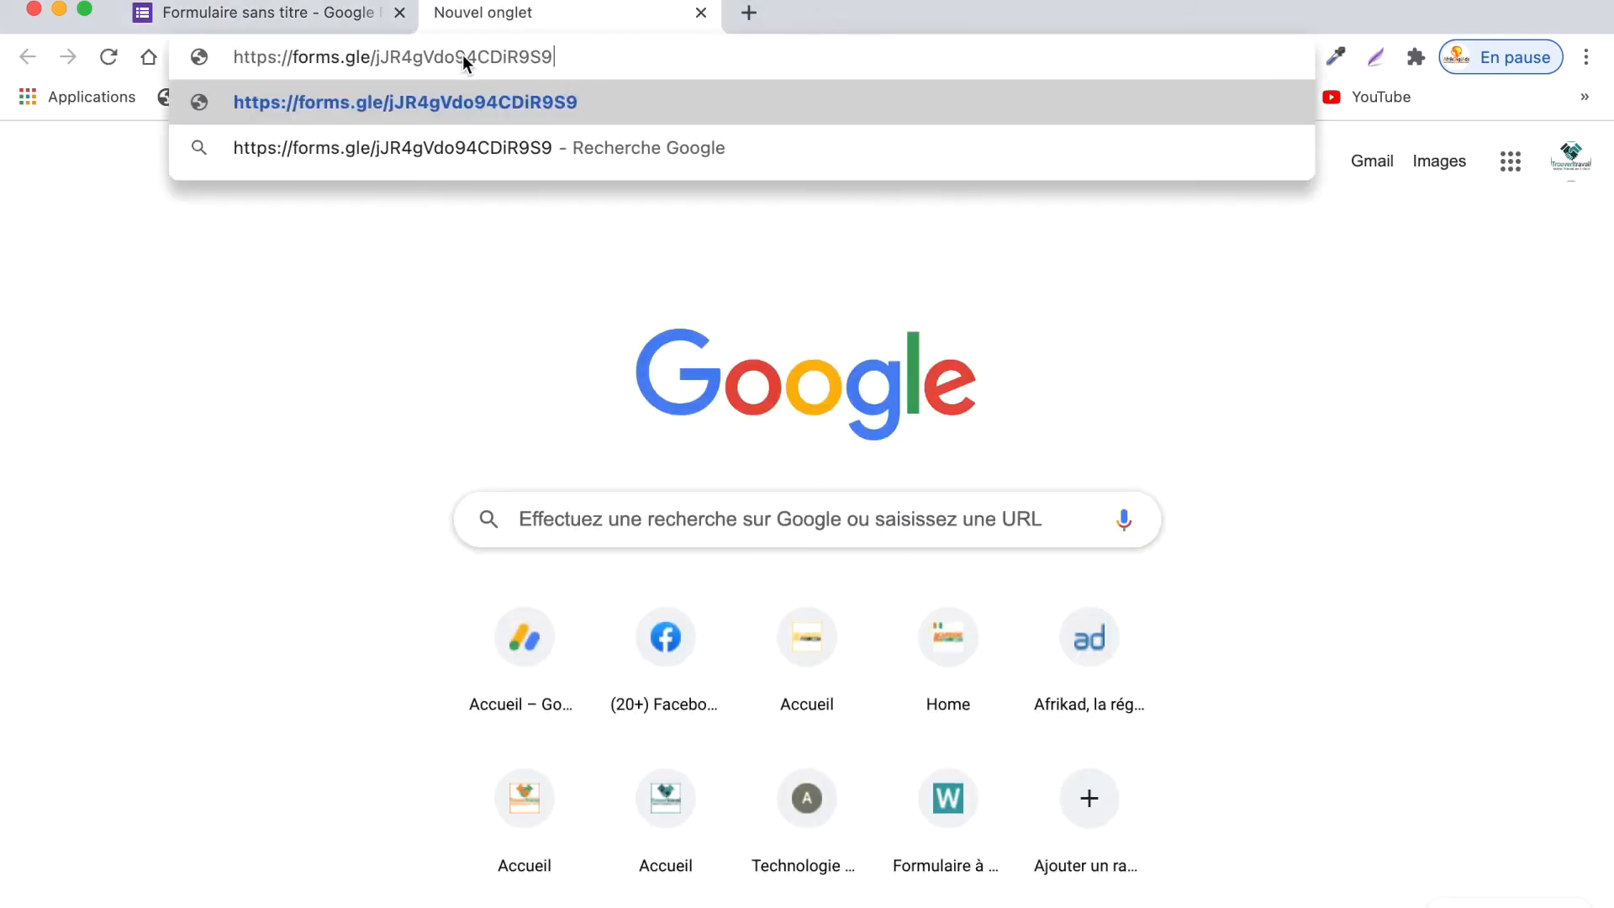
{"action": "key", "text": "Return"}
{"action": "scroll", "coordinate": [757, 311], "scroll_direction": "down", "scroll_amount": 8}
{"action": "scroll", "coordinate": [767, 320], "scroll_direction": "up", "scroll_amount": 10}
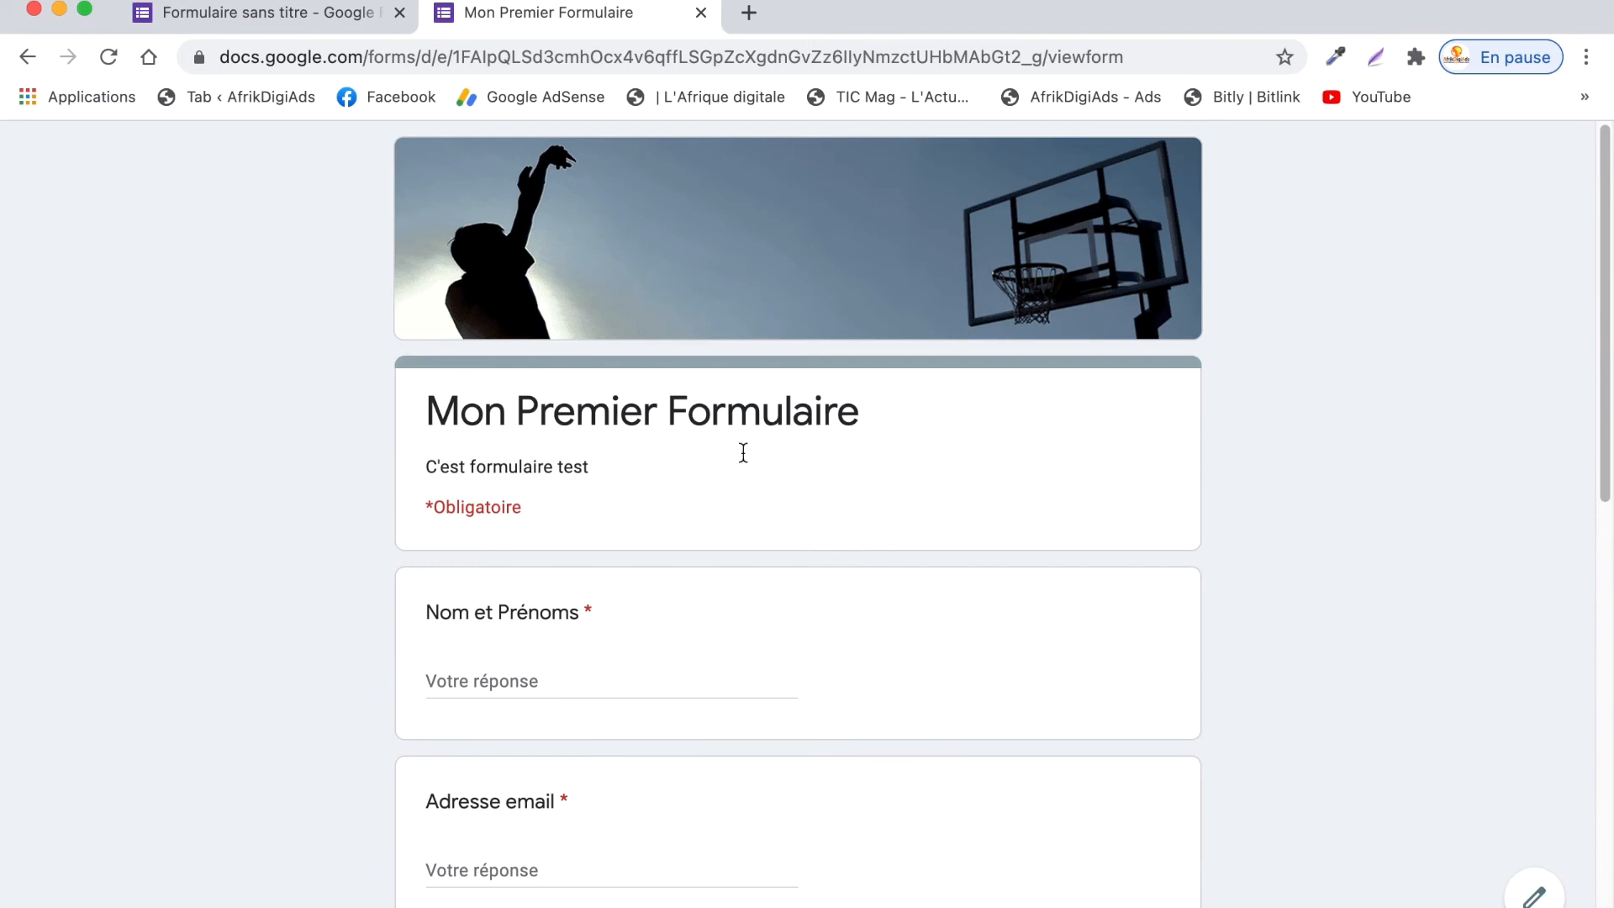
{"action": "scroll", "coordinate": [670, 511], "scroll_direction": "down", "scroll_amount": 2}
- Fill in the respondent's name, e-mail address and phone number
{"action": "left_click", "coordinate": [629, 528]}
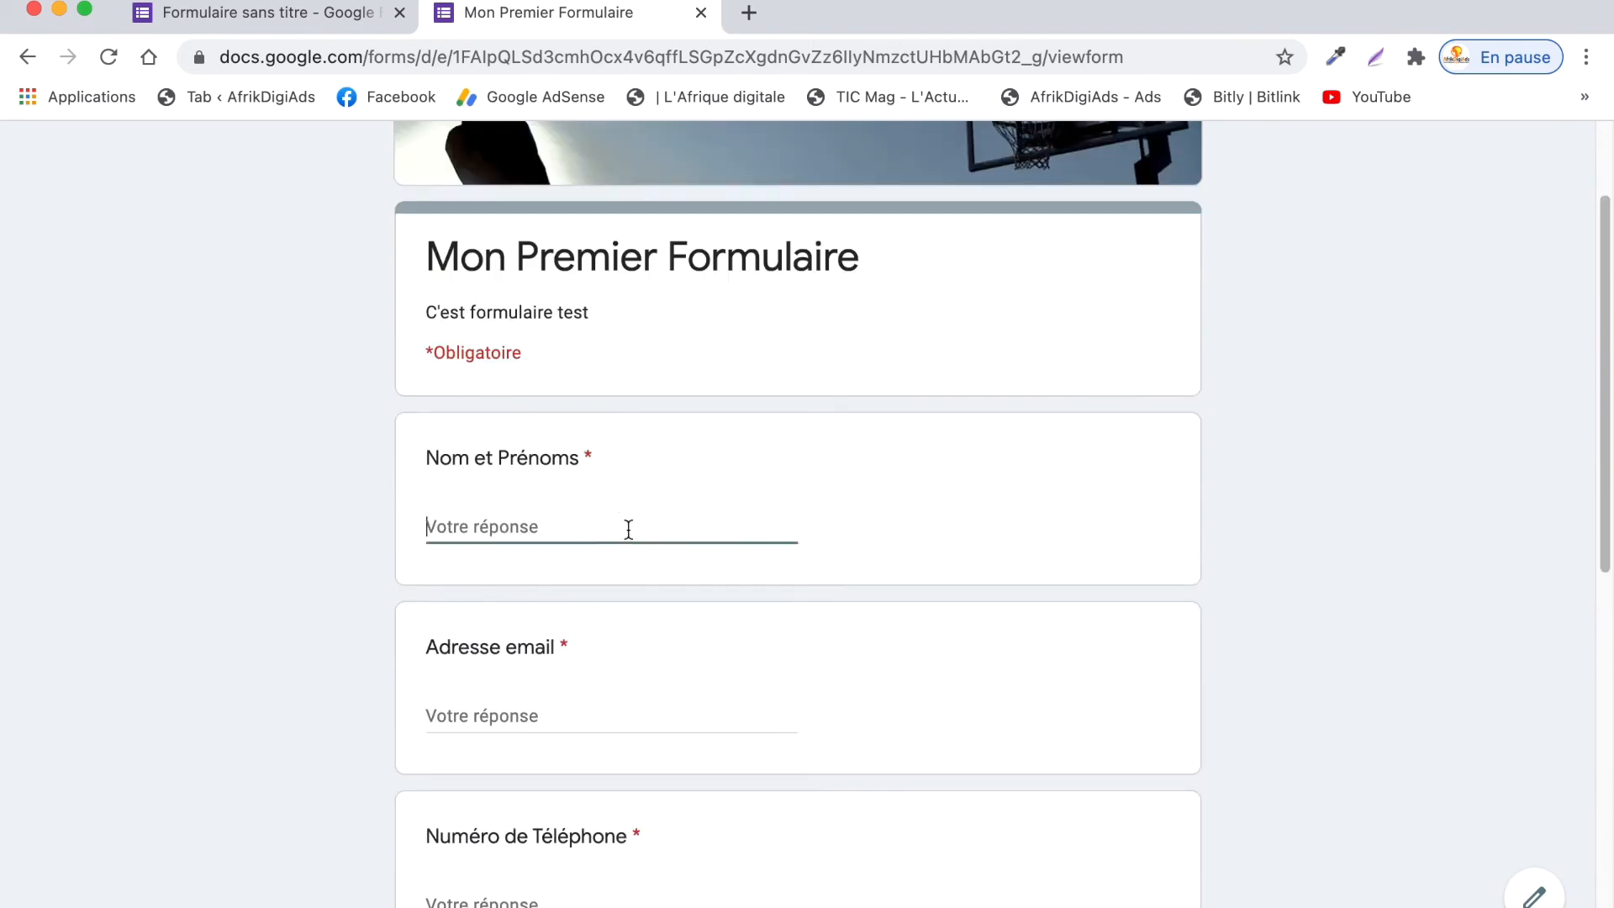
{"action": "type", "text": "Ko"}
{"action": "key", "text": "BackSpace"}
{"action": "key", "text": "BackSpace"}
{"action": "type", "text": "Koff"}
{"action": "key", "text": "Tab"}
{"action": "type", "text": "gl"}
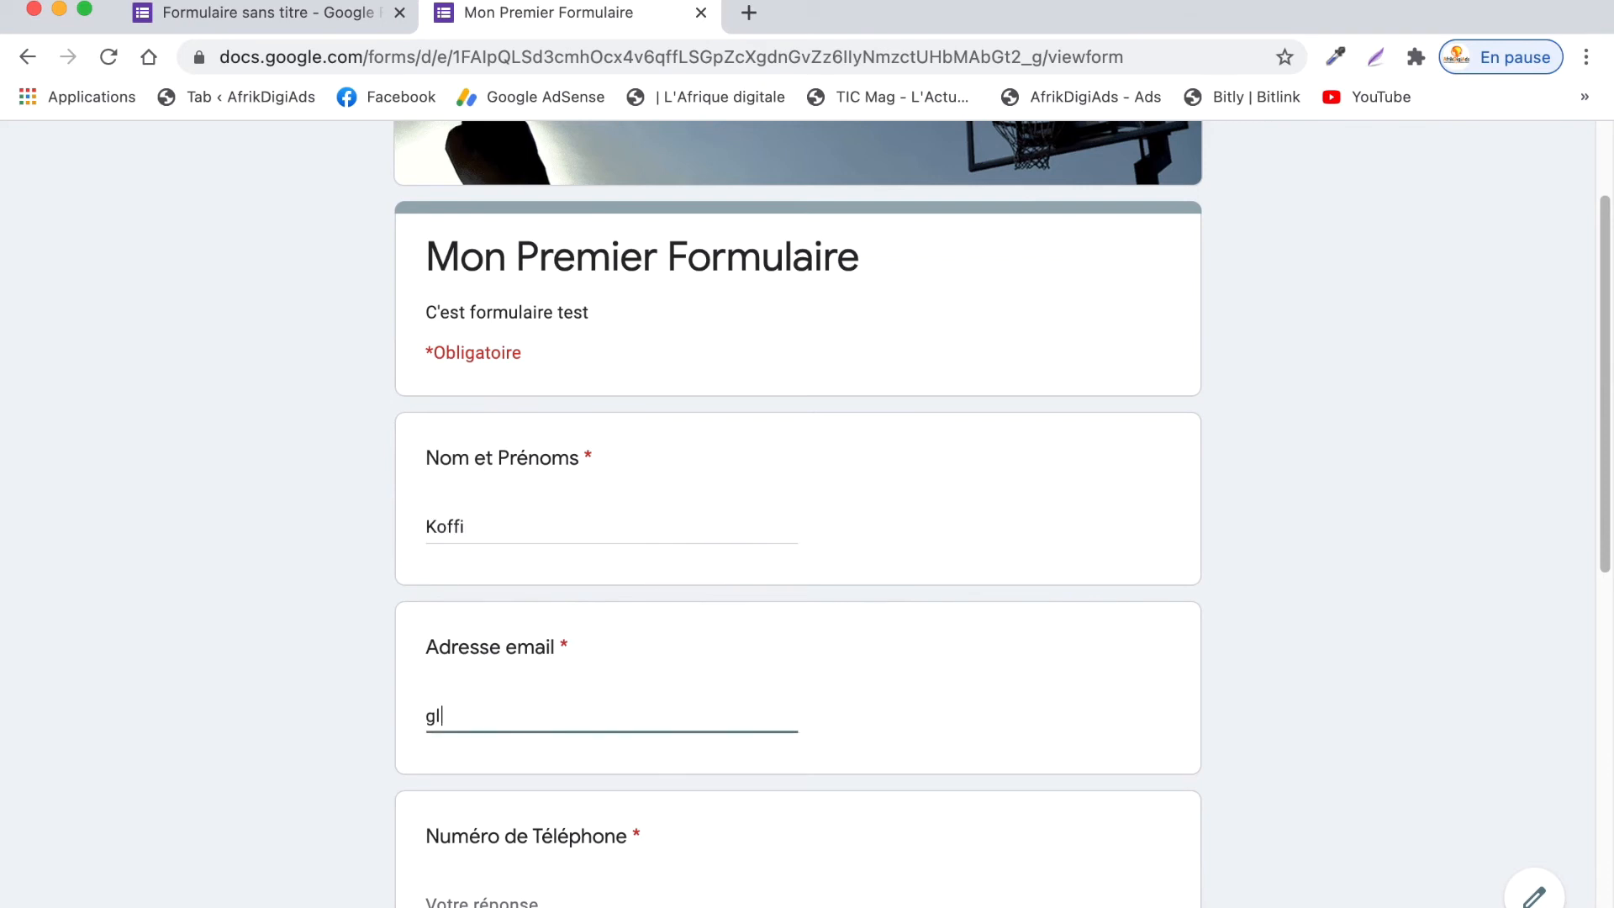
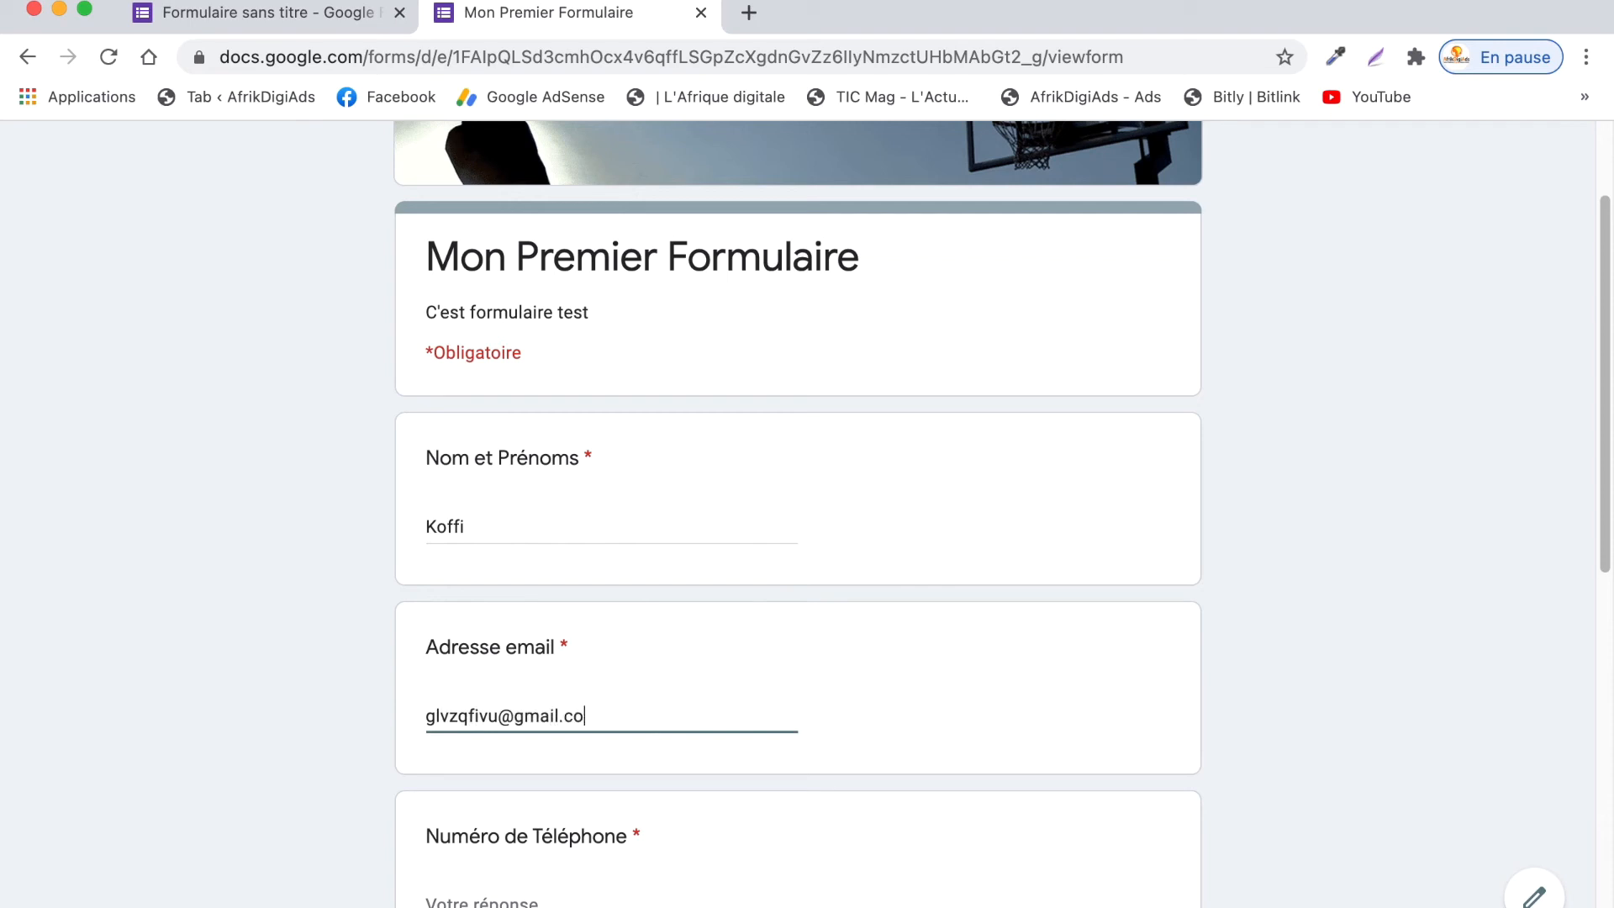
{"action": "scroll", "coordinate": [674, 721], "scroll_direction": "down", "scroll_amount": 3}
{"action": "left_click", "coordinate": [579, 700]}
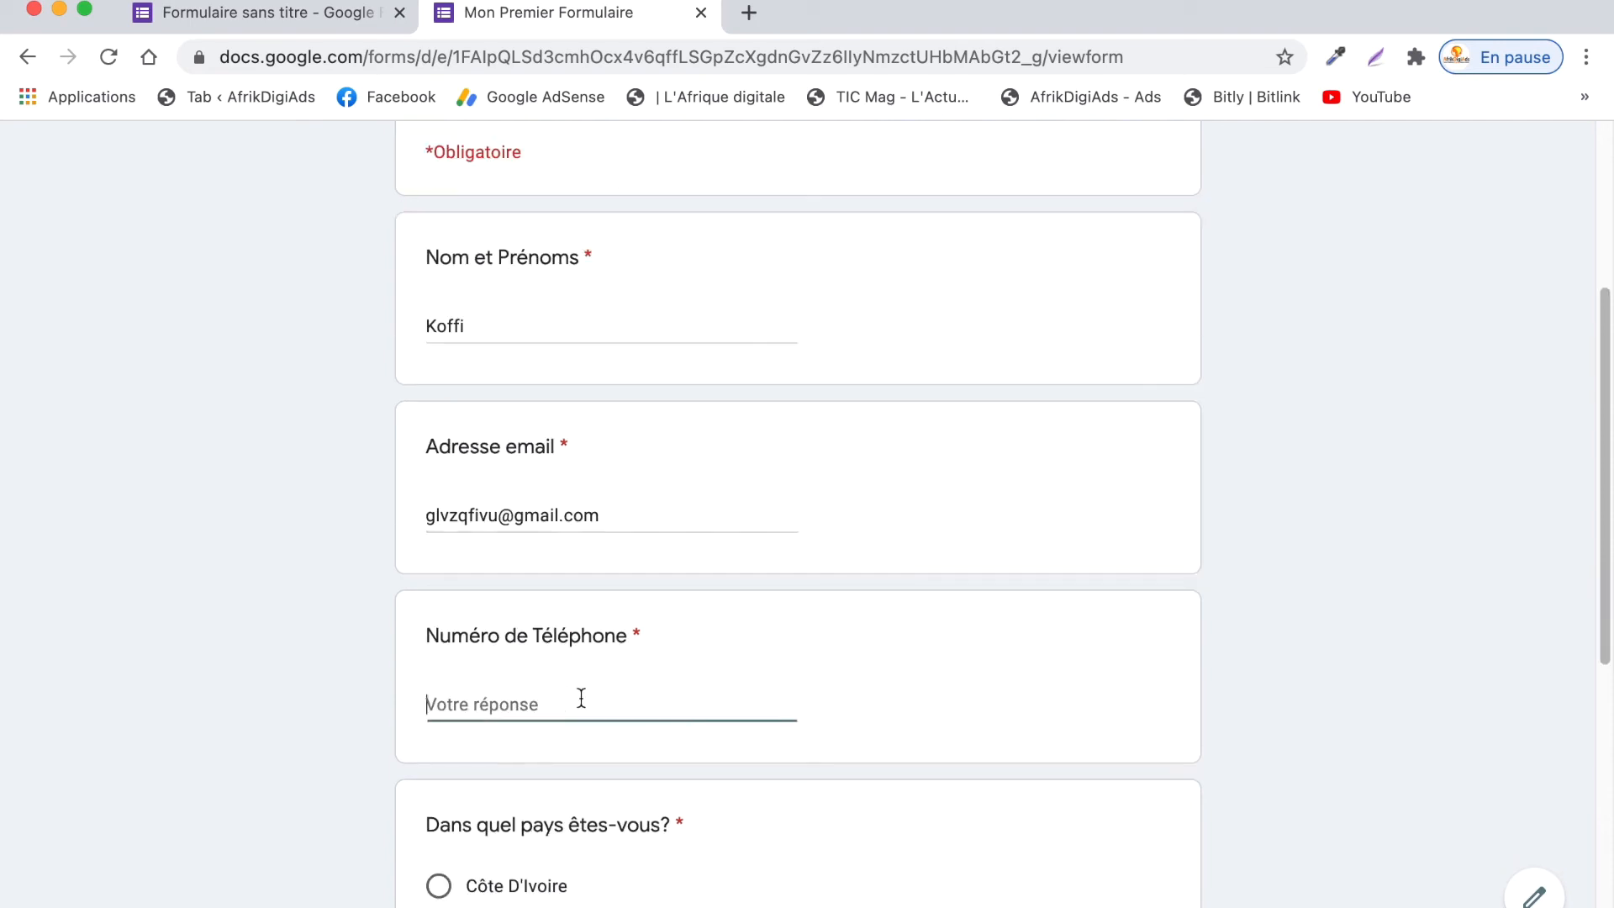
{"action": "type", "text": "è\"'çè(à"}
{"action": "key", "text": "BackSpace"}
{"action": "key", "text": "BackSpace"}
{"action": "key", "text": "BackSpace"}
{"action": "key", "text": "BackSpace"}
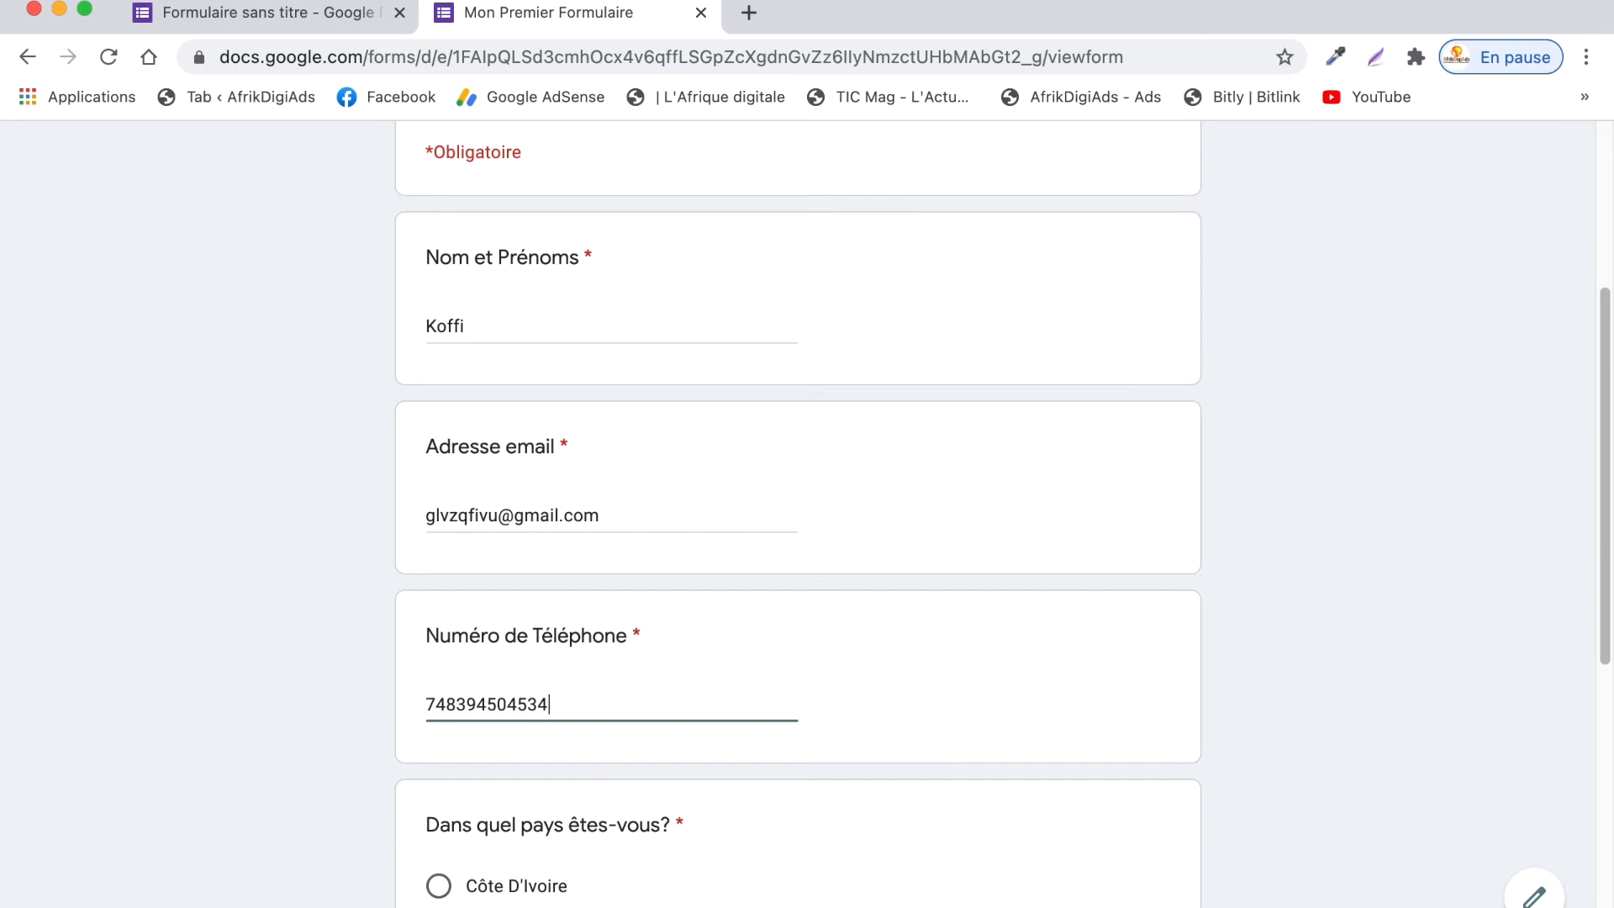
- Choose Côte D'Ivoire, comment 'JE SUIS HEUREUX', and submit the response
{"action": "scroll", "coordinate": [601, 685], "scroll_direction": "down", "scroll_amount": 8}
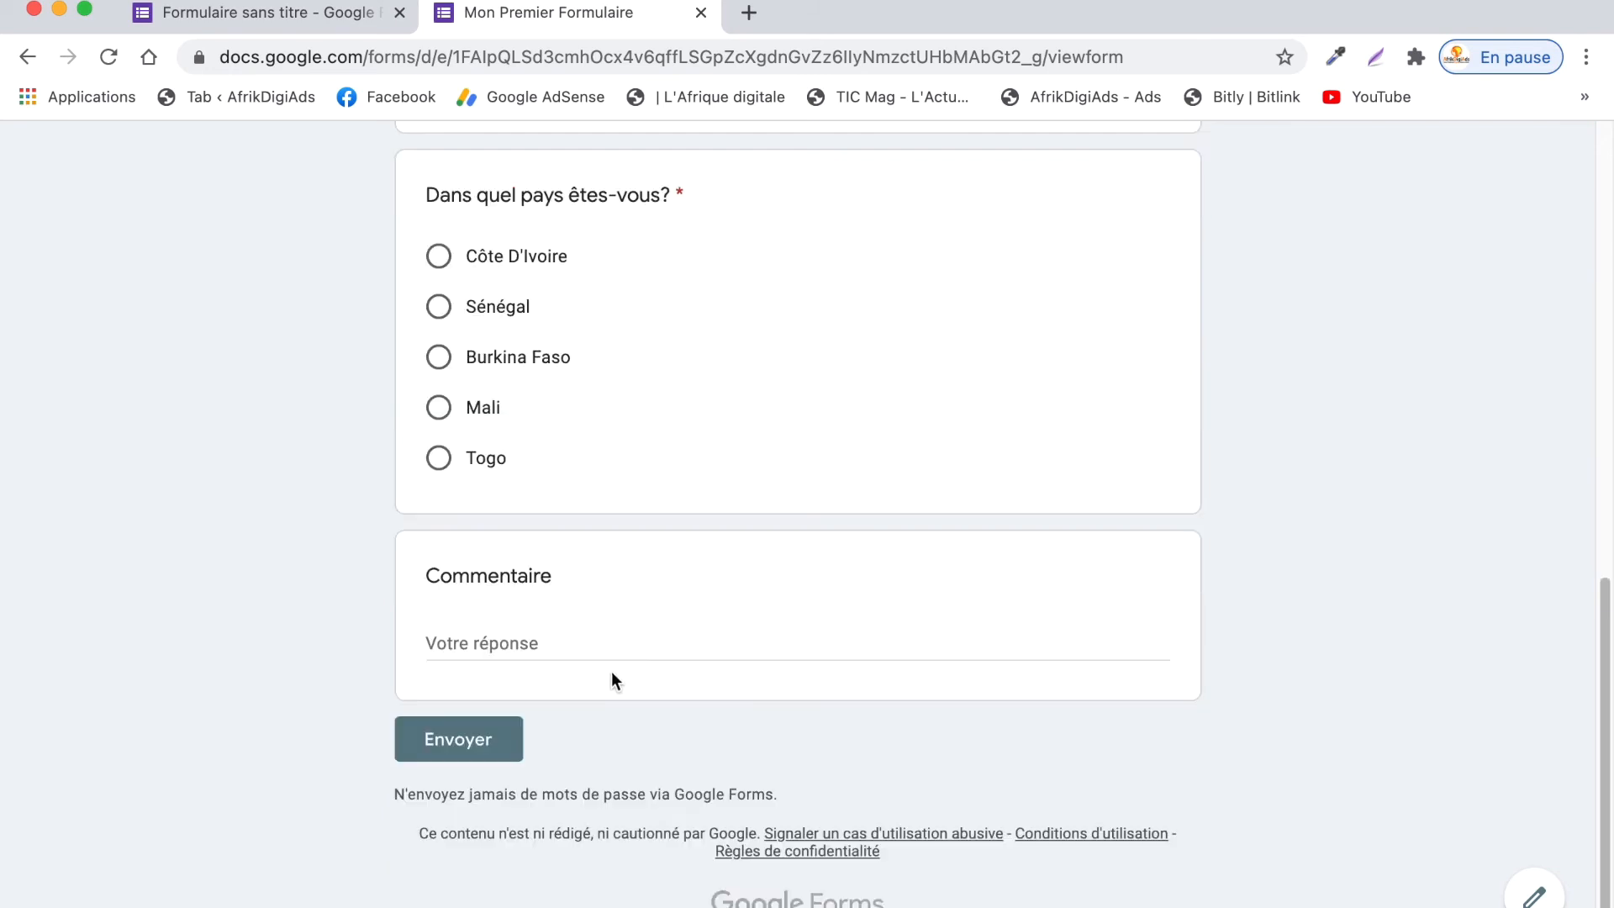
{"action": "left_click", "coordinate": [437, 258]}
{"action": "left_click", "coordinate": [472, 637]}
{"action": "type", "text": "JE SUIS HEUREUX"}
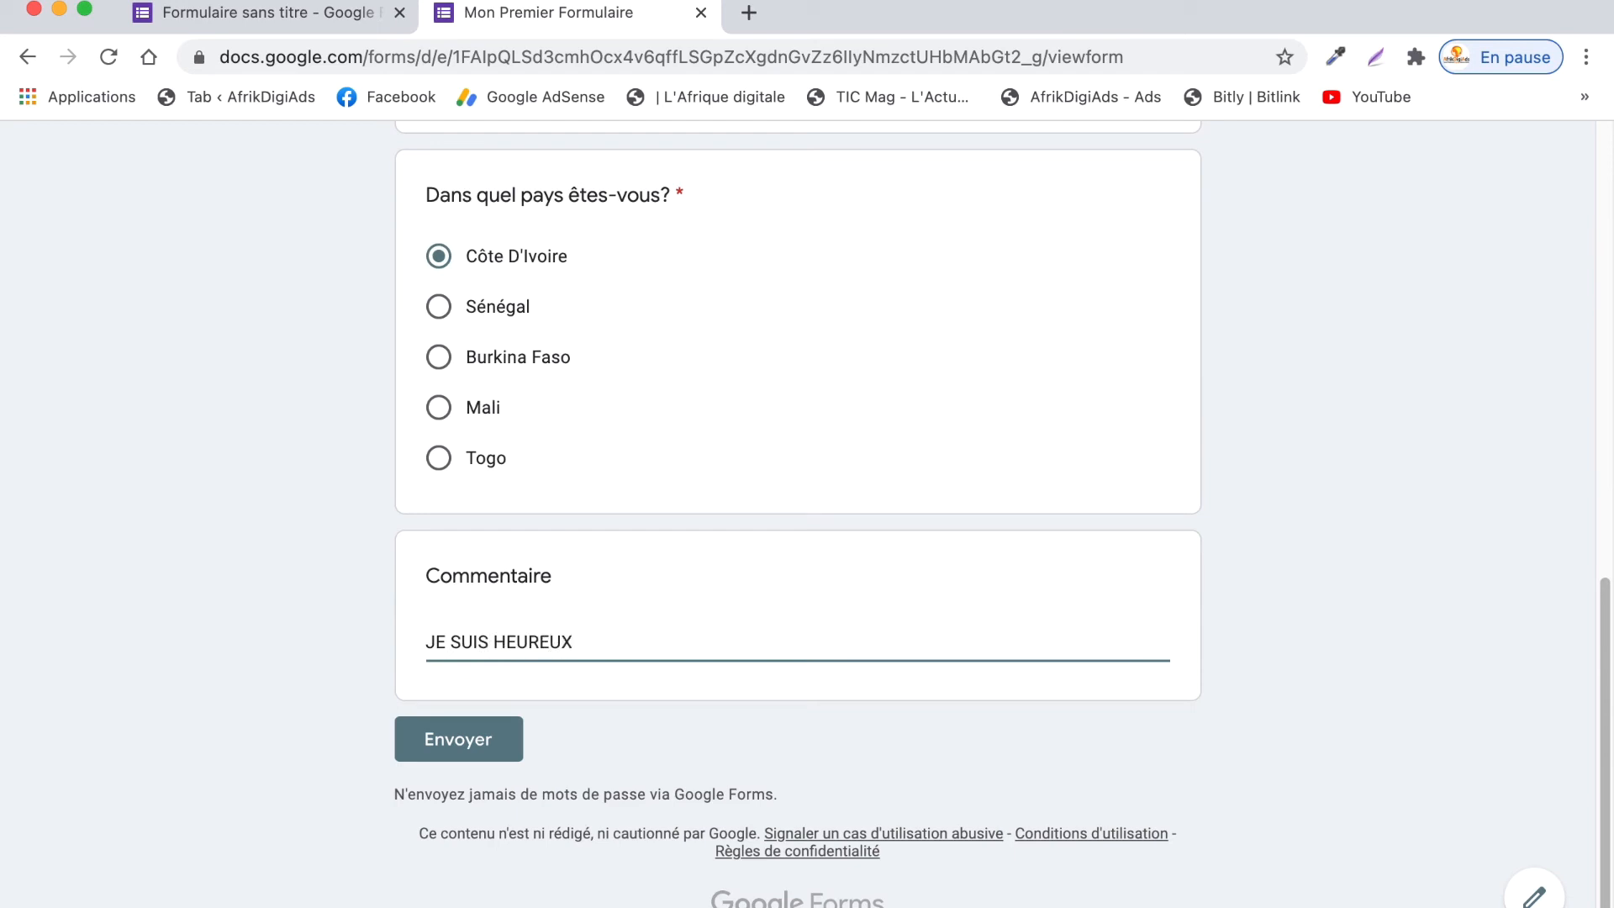
{"action": "left_click", "coordinate": [454, 735]}
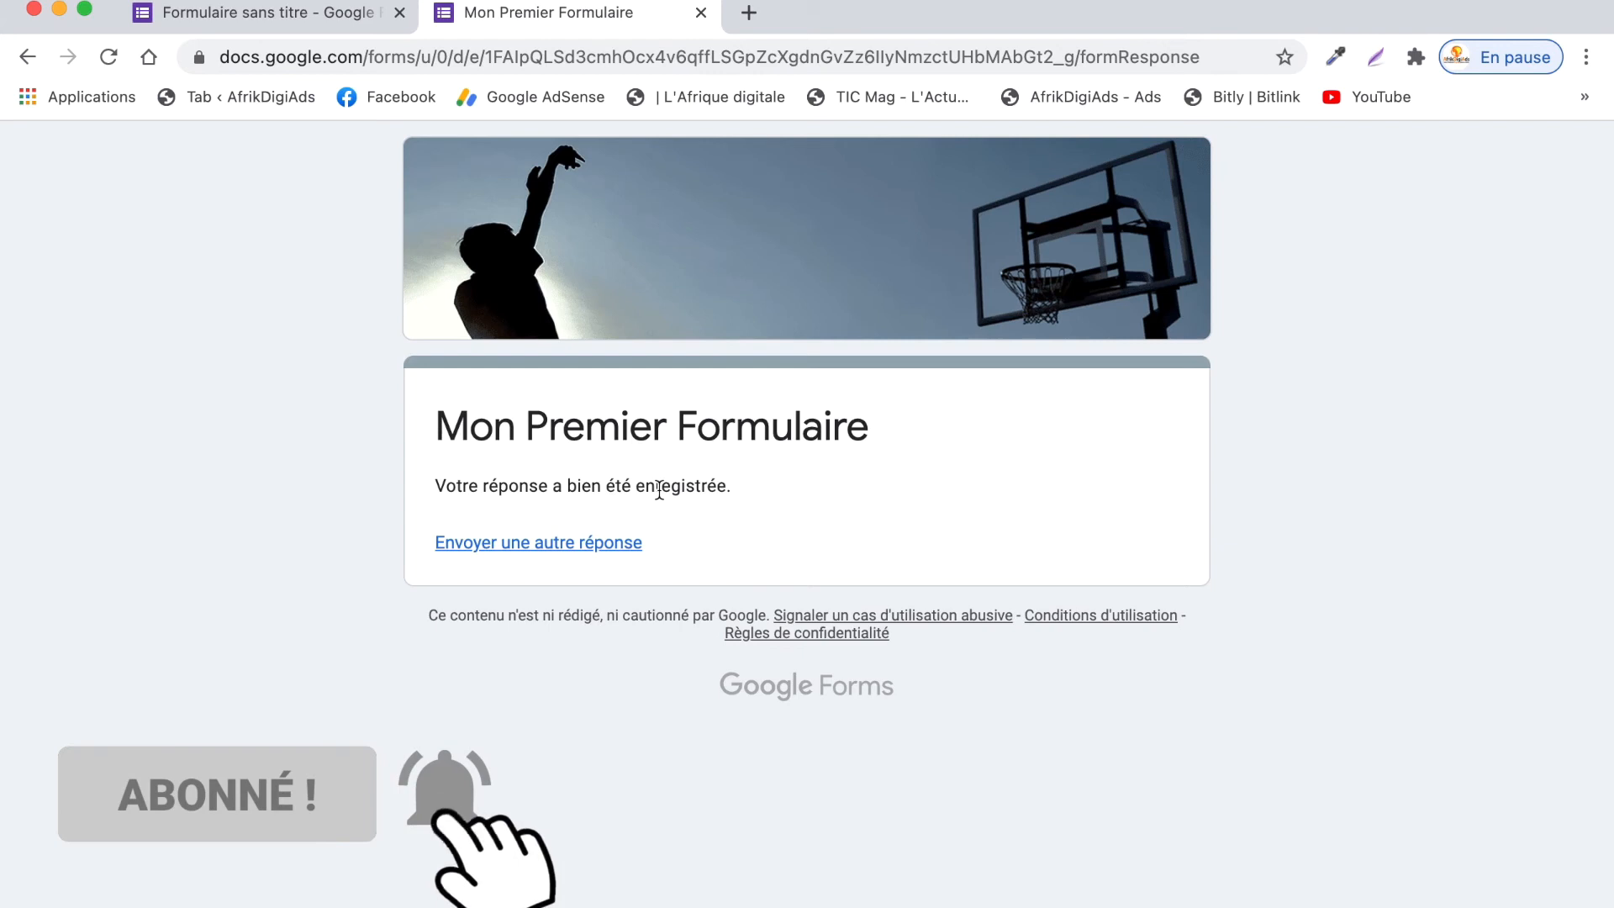
{"action": "left_click", "coordinate": [322, 25]}
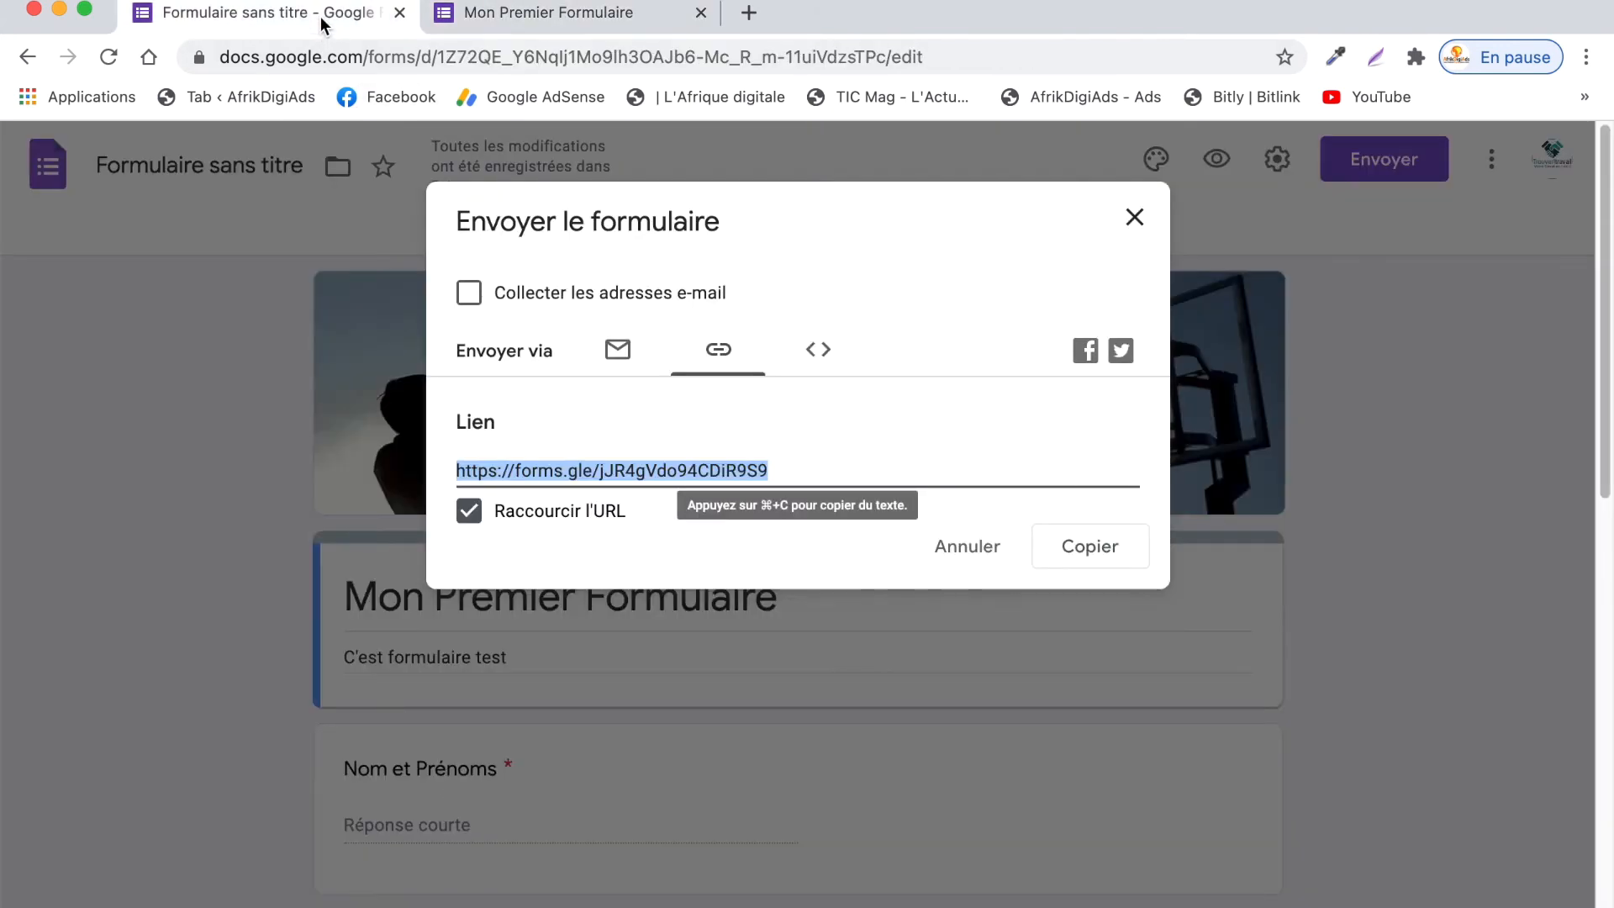
- Close the send dialog and review the one-response summary, including the JE SUIS HEUREUX comment
{"action": "left_click", "coordinate": [1137, 219]}
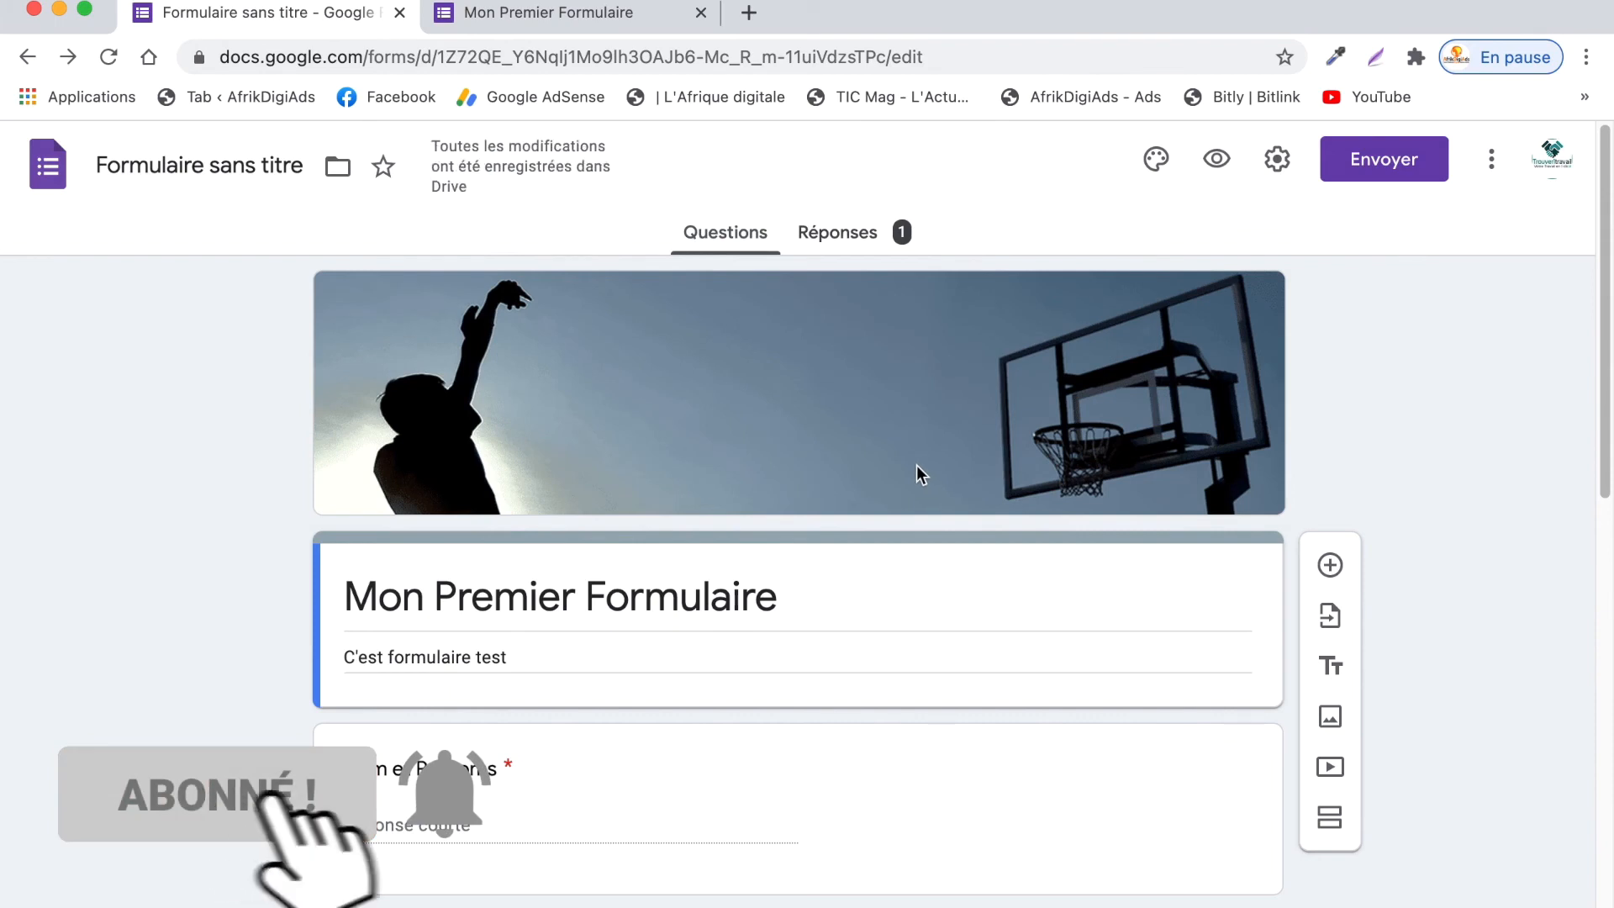
{"action": "scroll", "coordinate": [850, 362], "scroll_direction": "down", "scroll_amount": 1}
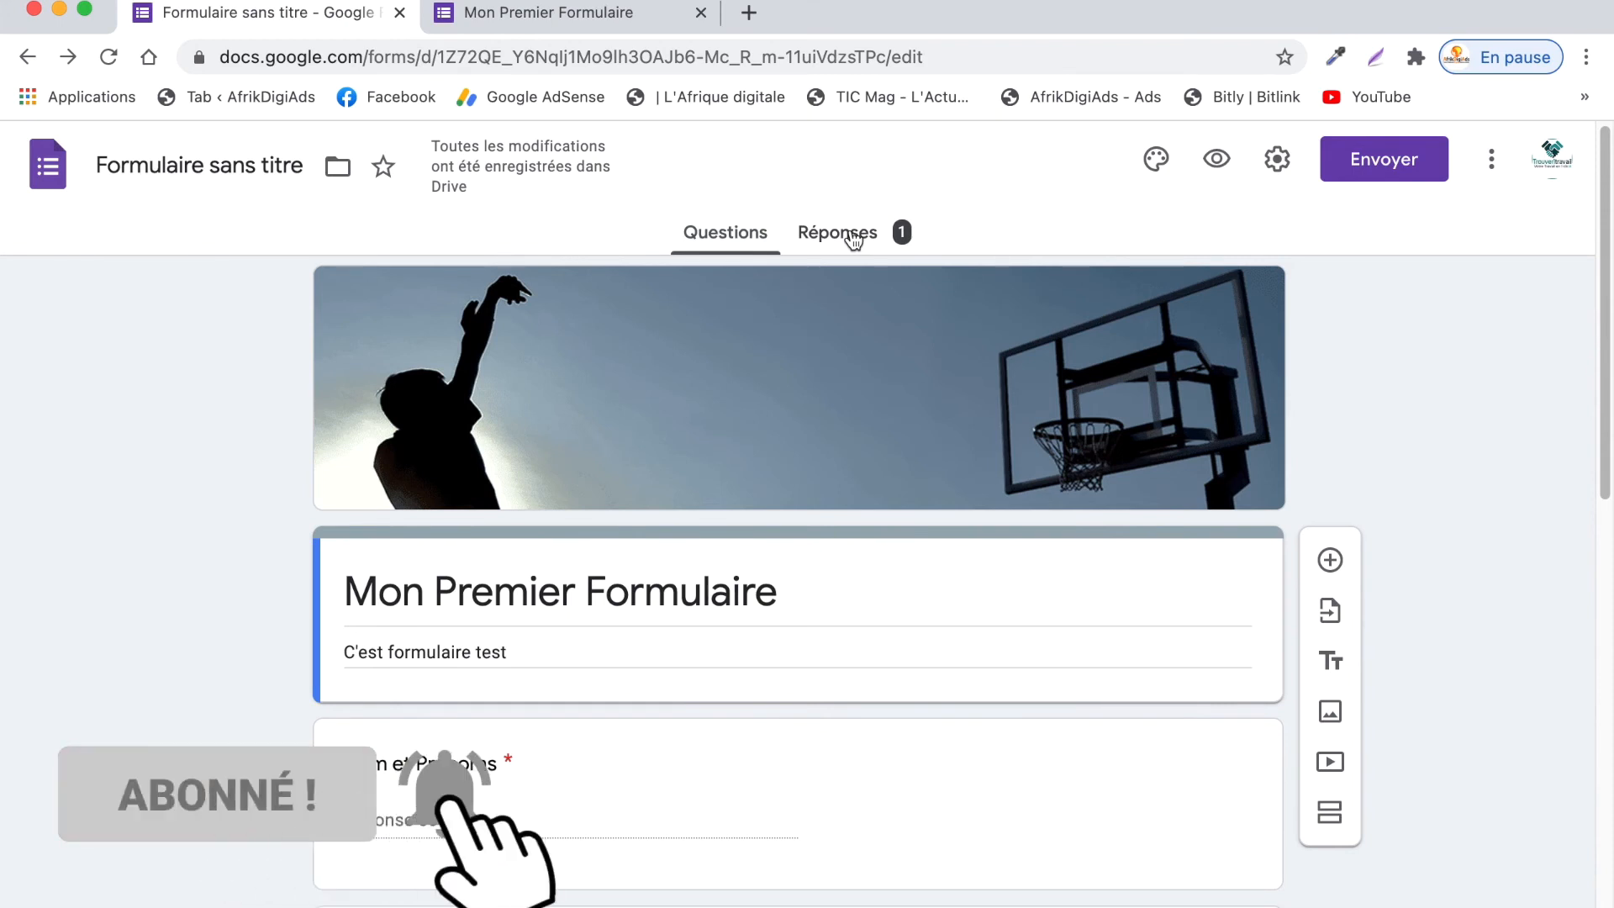
{"action": "left_click", "coordinate": [853, 240]}
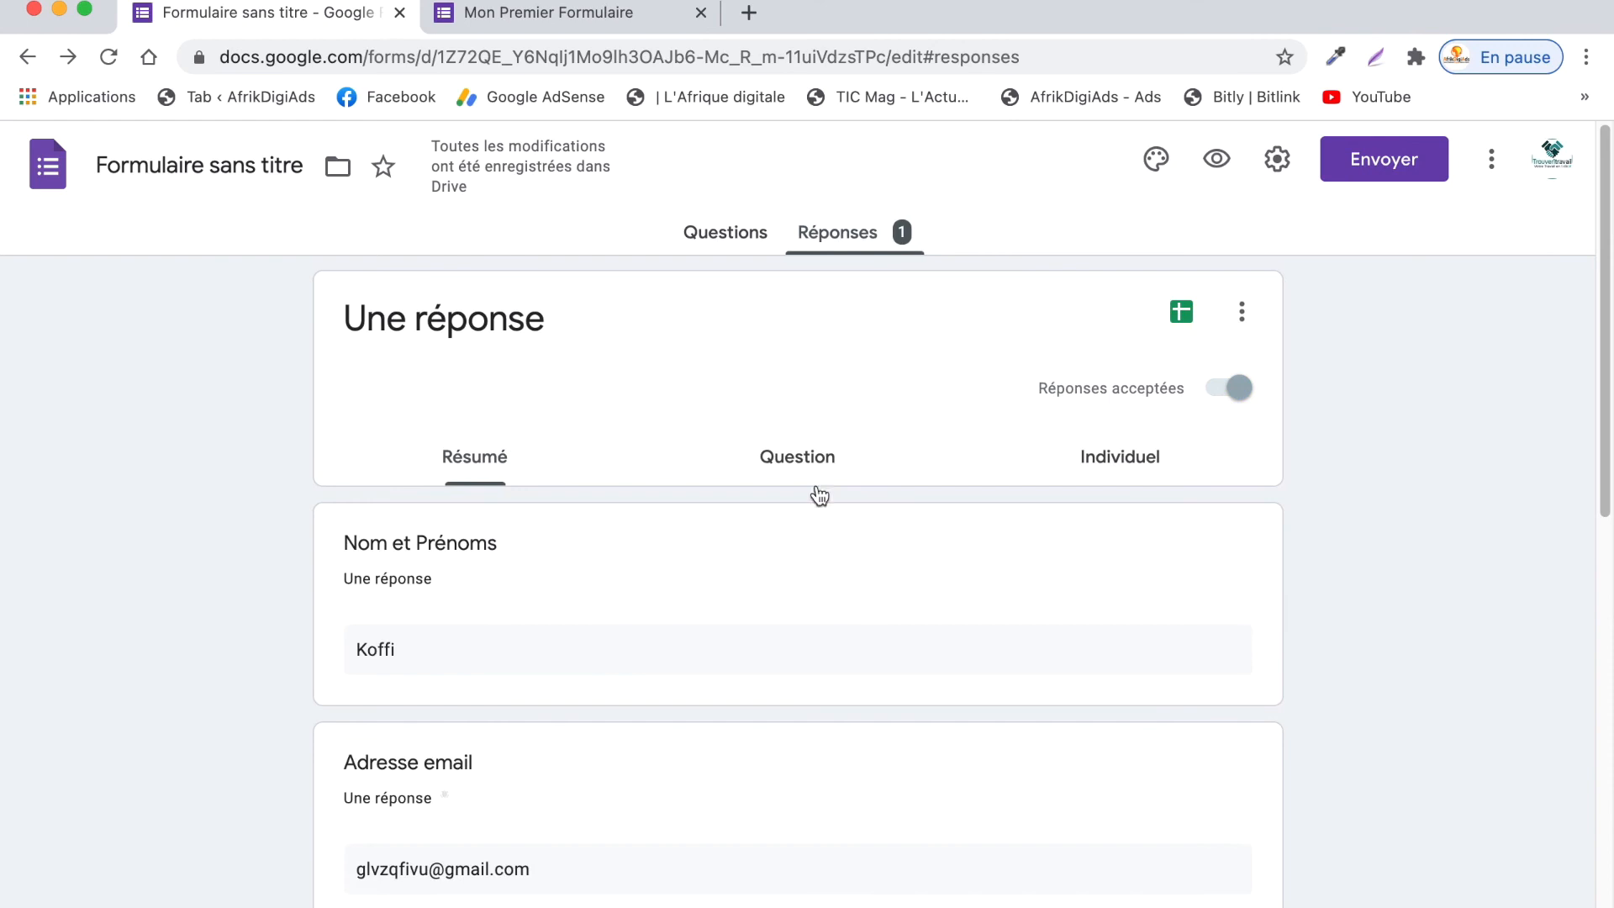
{"action": "scroll", "coordinate": [812, 496], "scroll_direction": "down", "scroll_amount": 3}
{"action": "scroll", "coordinate": [811, 495], "scroll_direction": "down", "scroll_amount": 1}
{"action": "scroll", "coordinate": [418, 516], "scroll_direction": "up", "scroll_amount": 3}
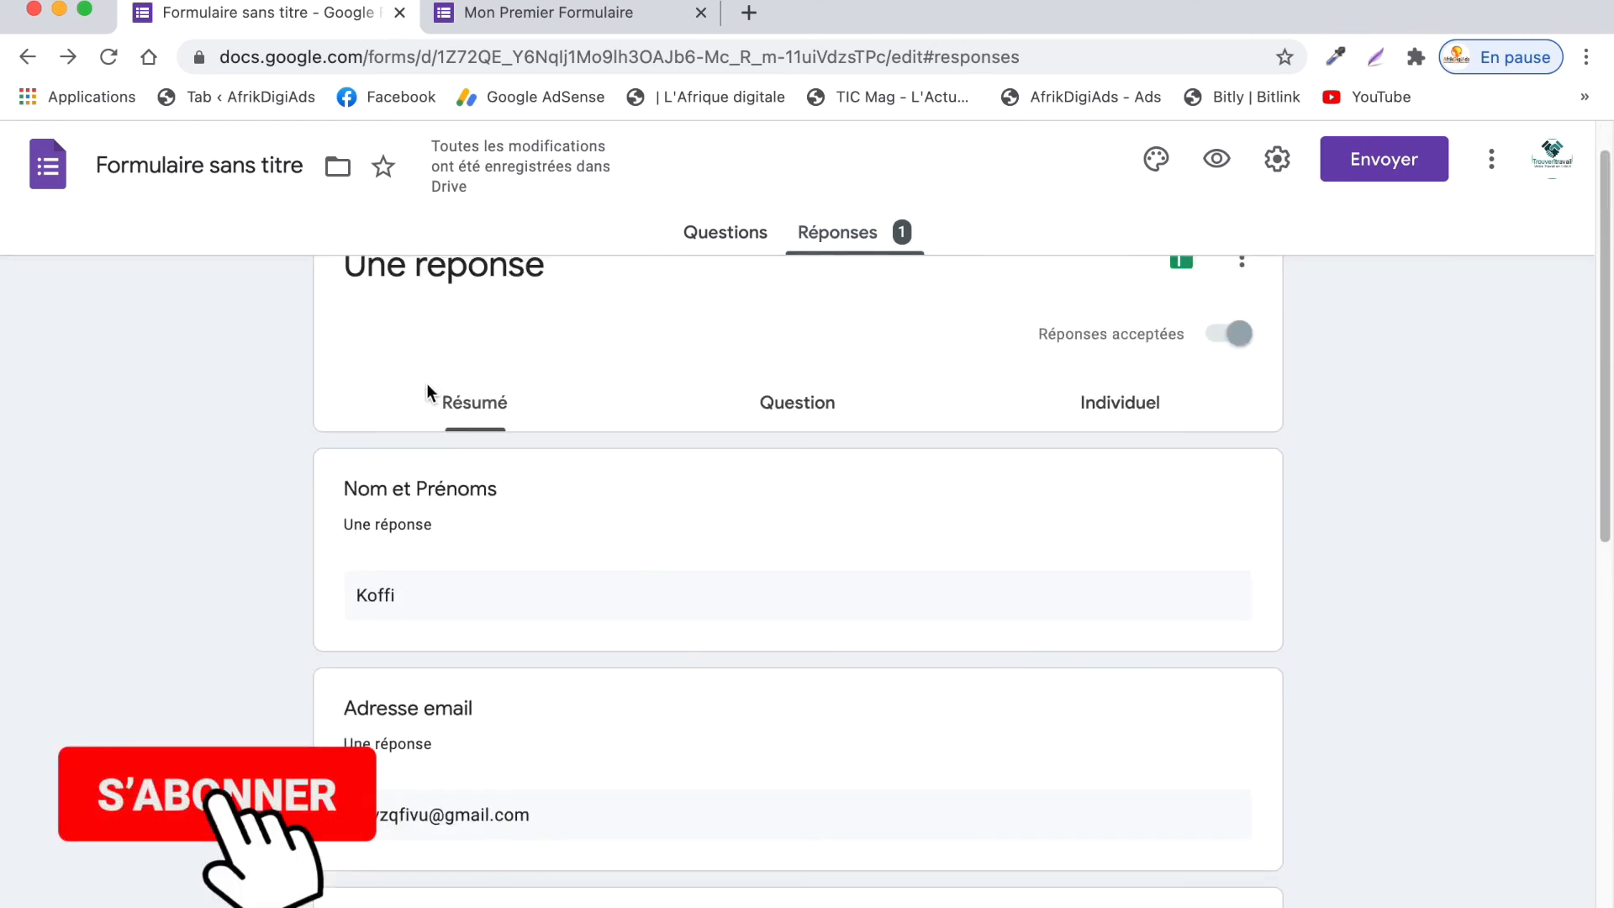
{"action": "scroll", "coordinate": [422, 599], "scroll_direction": "down", "scroll_amount": 8}
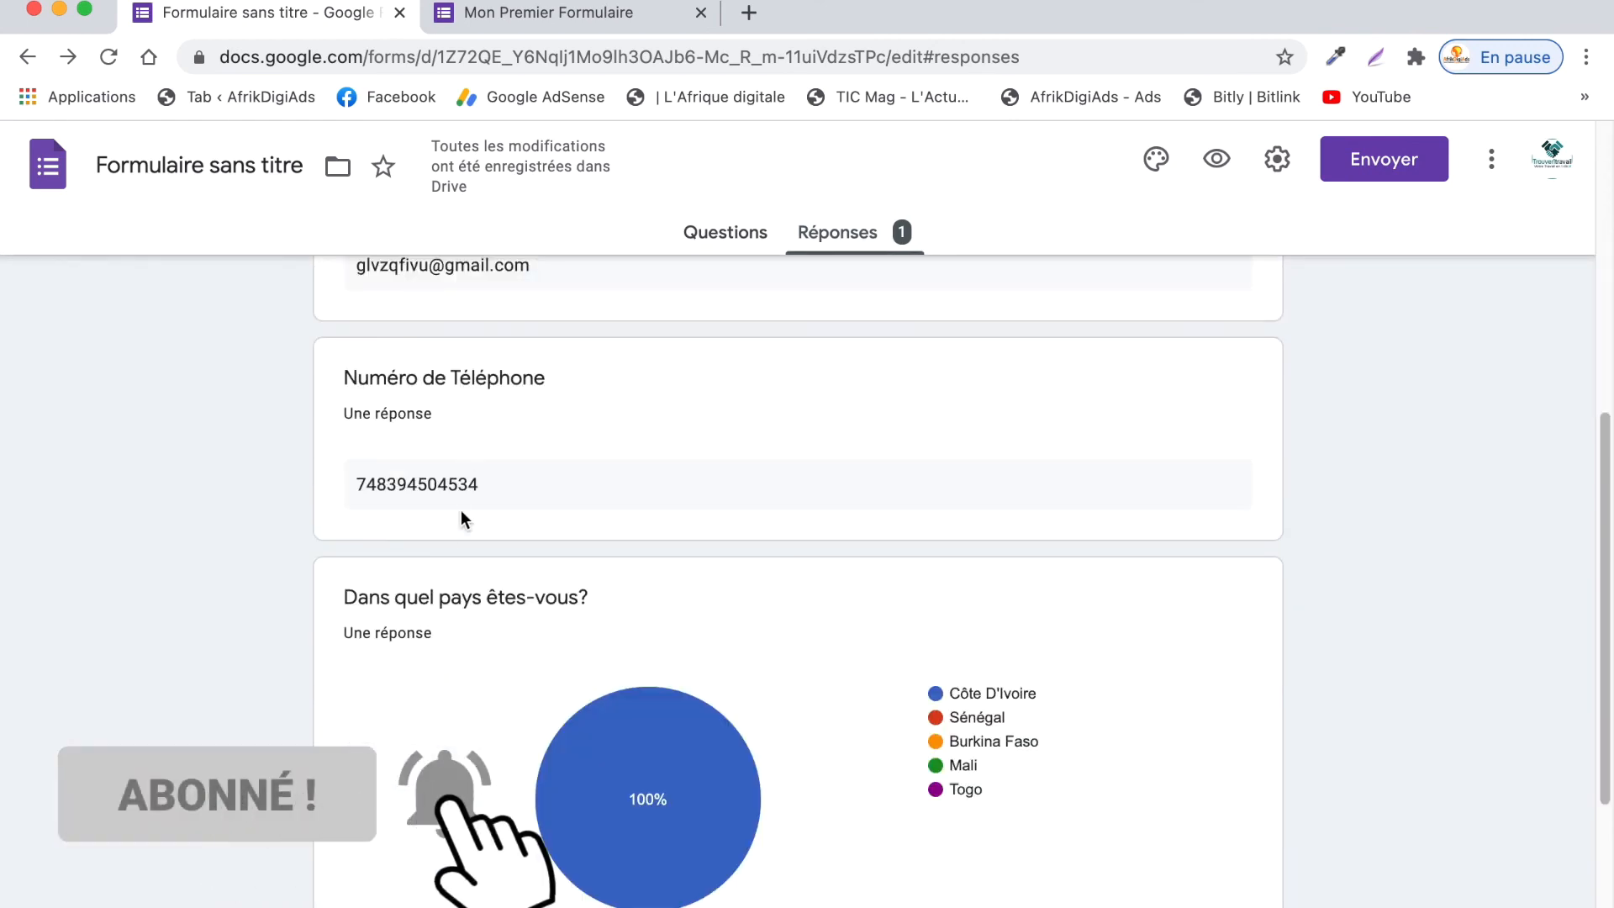
{"action": "scroll", "coordinate": [684, 578], "scroll_direction": "down", "scroll_amount": 3}
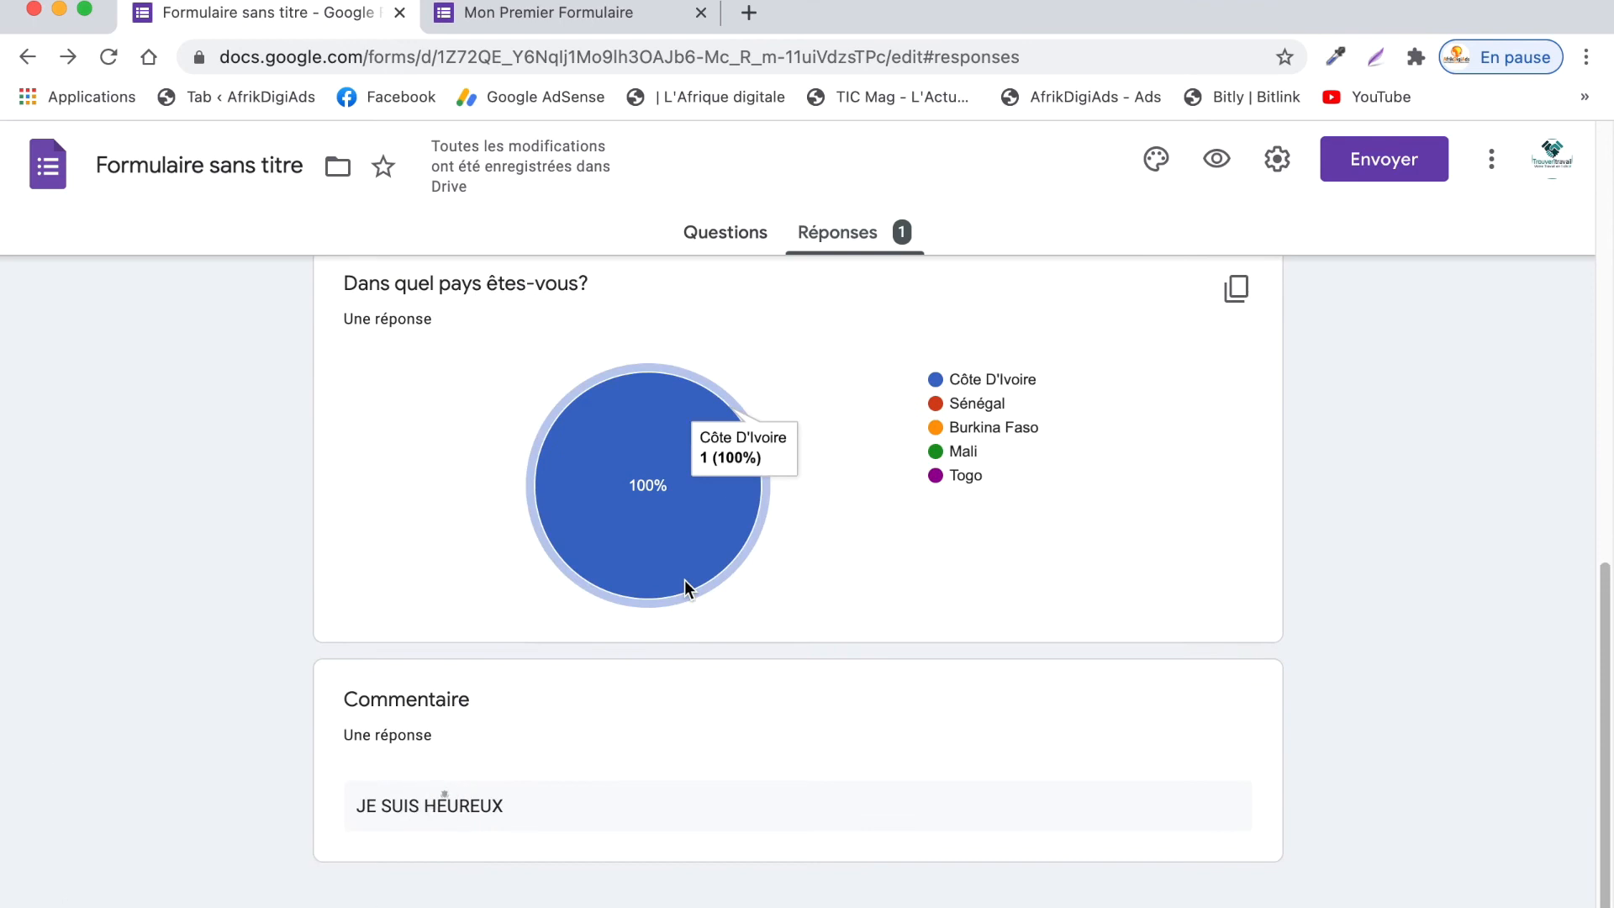
{"action": "triple_click", "coordinate": [503, 807]}
{"action": "scroll", "coordinate": [1053, 579], "scroll_direction": "up", "scroll_amount": 15}
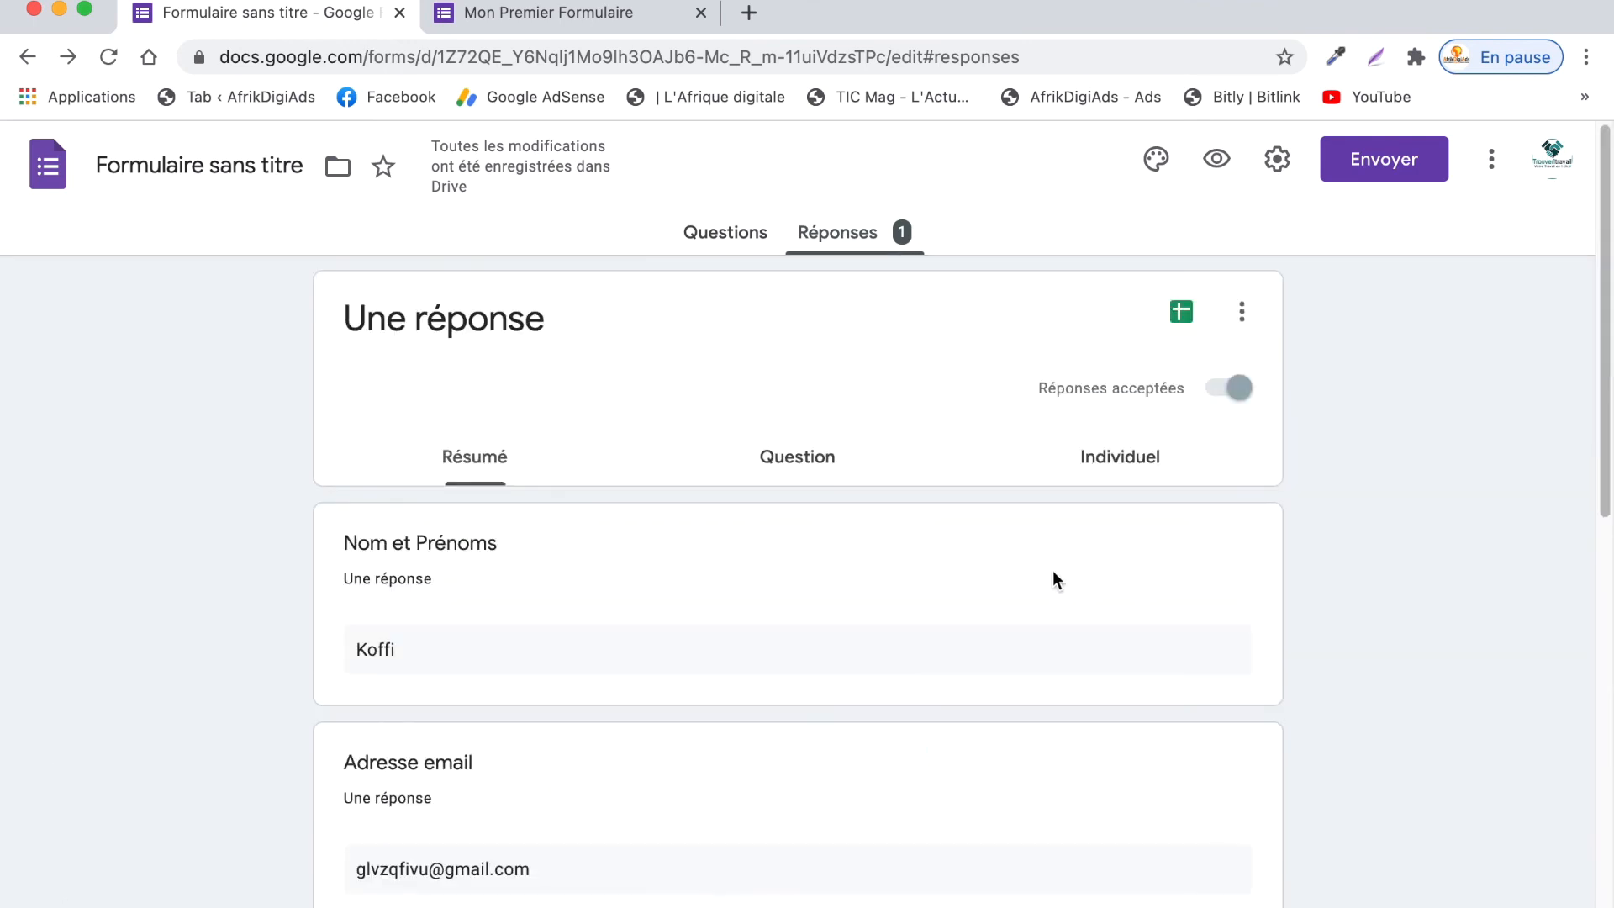